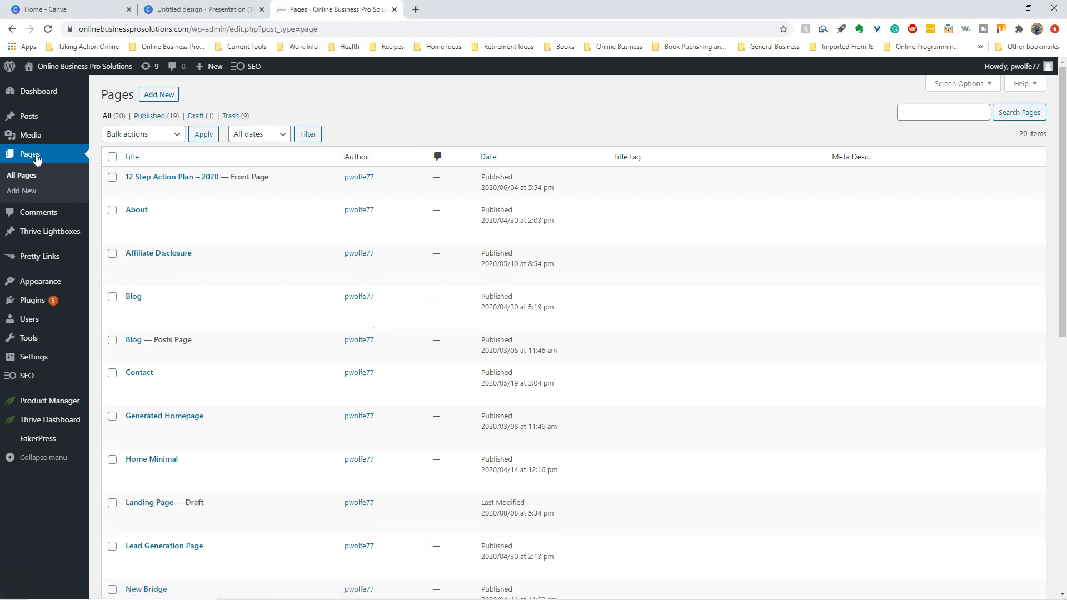
- Create a draft page titled "Make Tons of Money" and open it in Thrive Architect
left_click(29, 191)
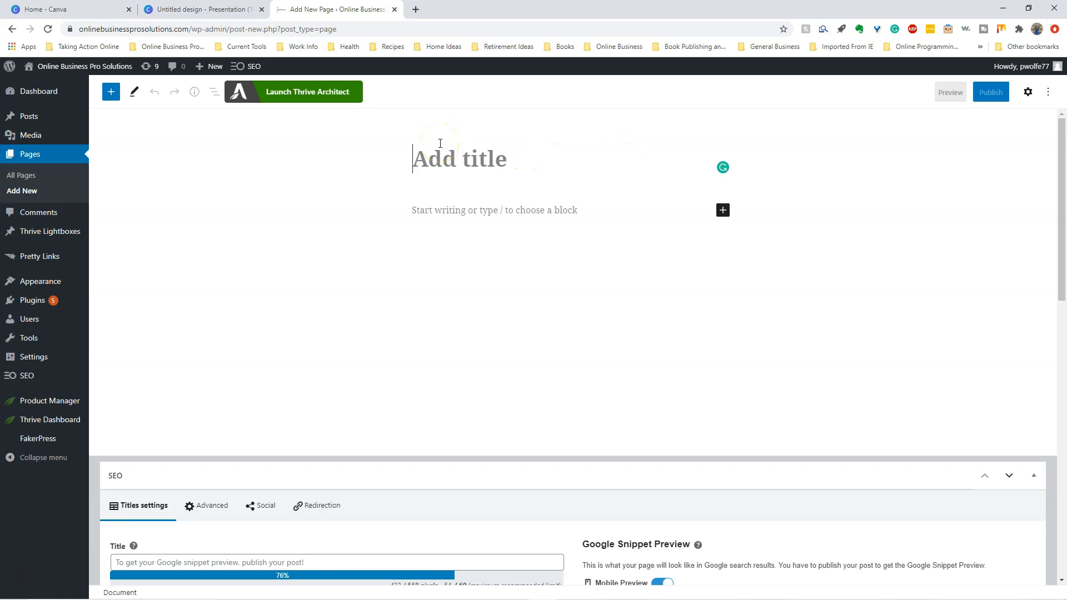
type("Make")
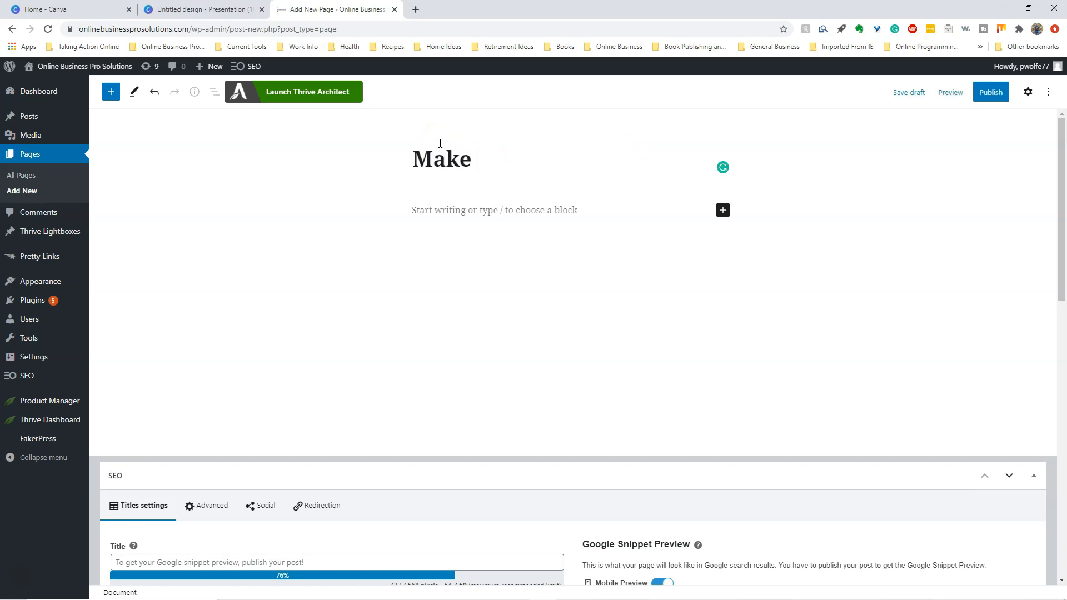
type(" Tons of Money")
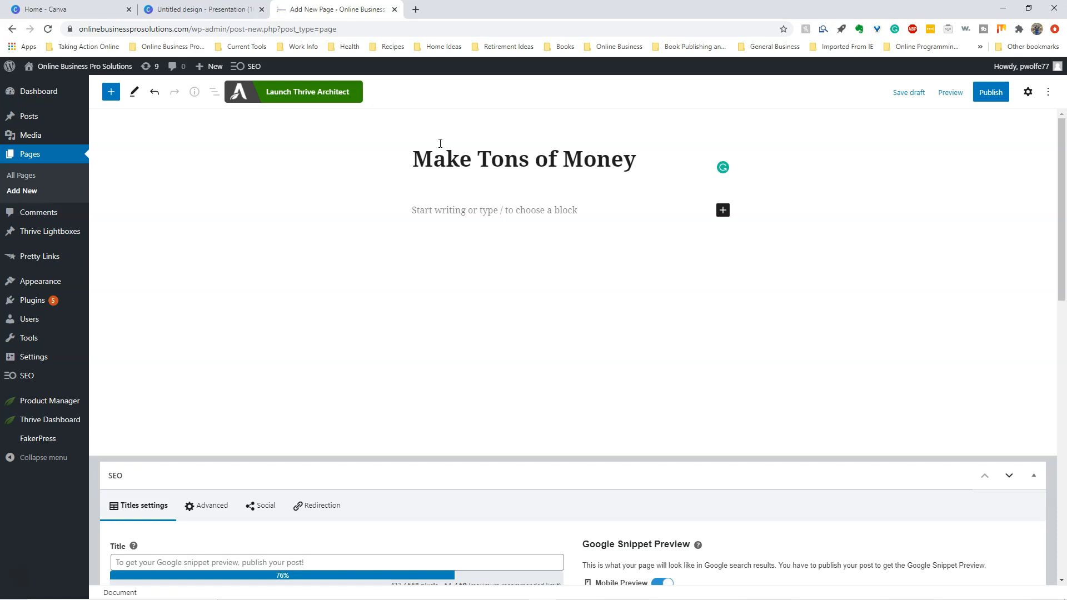
left_click(903, 95)
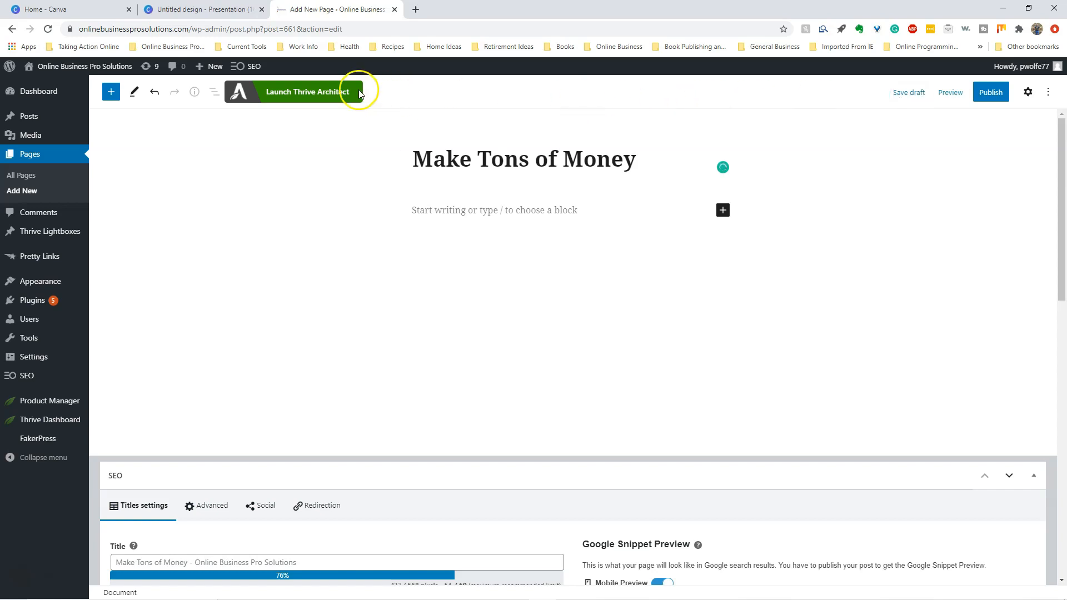
left_click(335, 92)
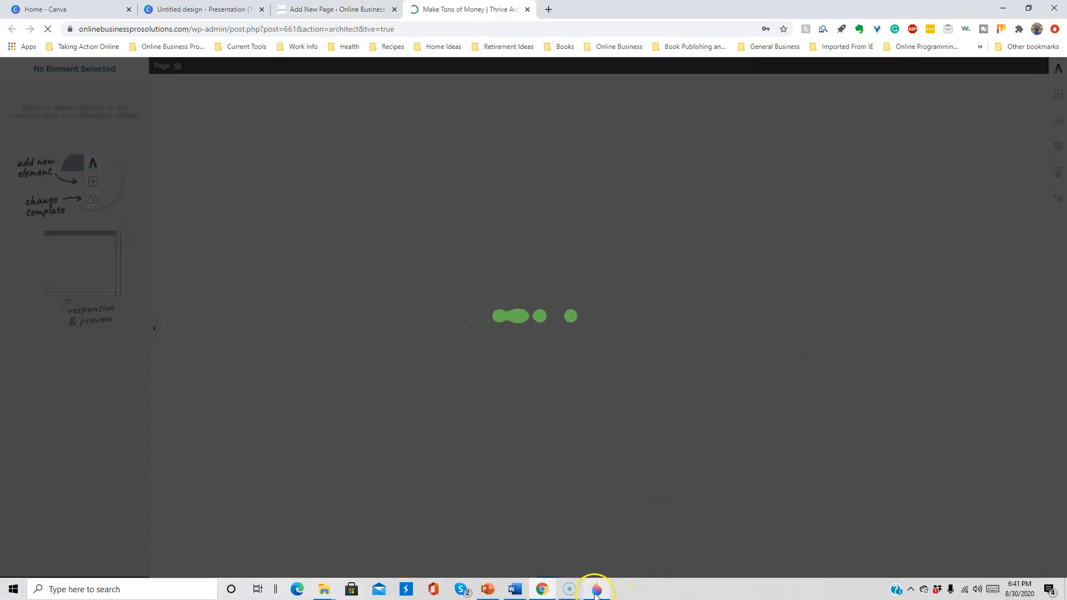
- View the example squeeze page image in Paint 3D and return to the page editor
left_click(598, 589)
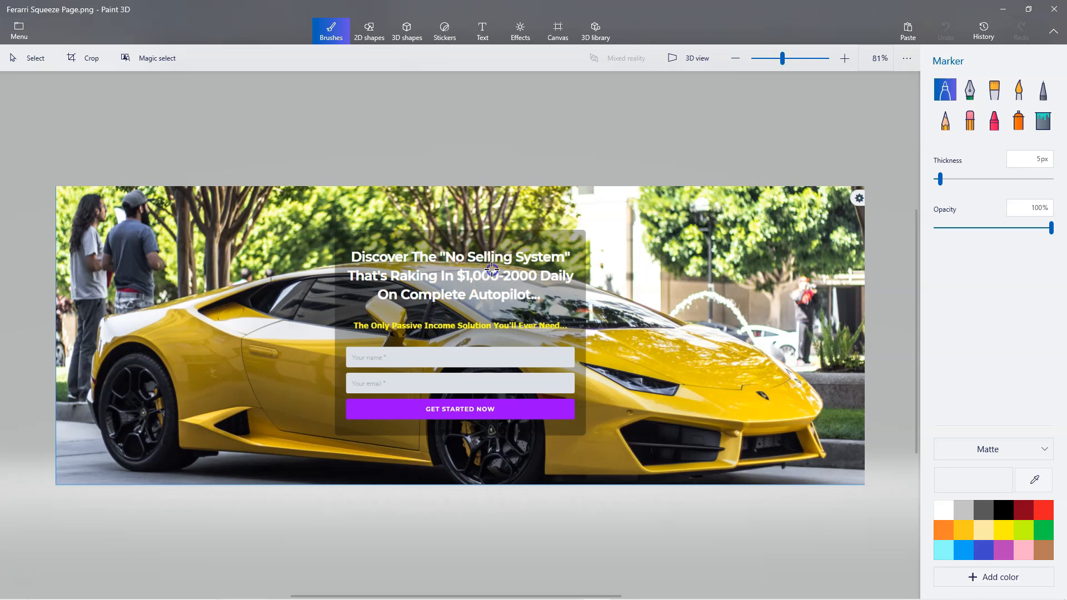
left_click(1005, 8)
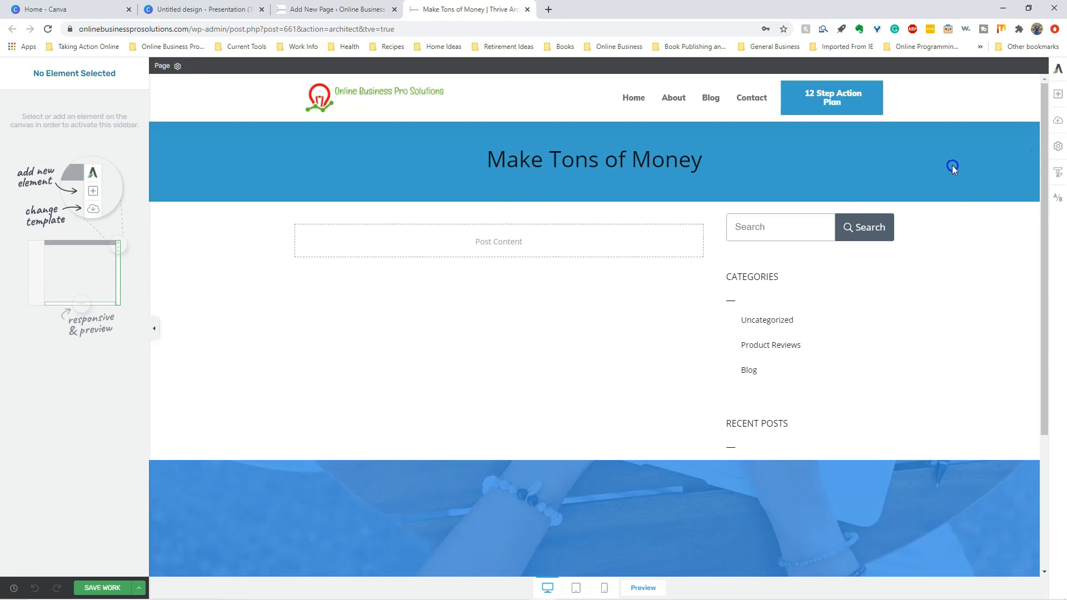
- Browse the default landing page templates and apply the plain Blank Page from the Blank set
left_click(1060, 117)
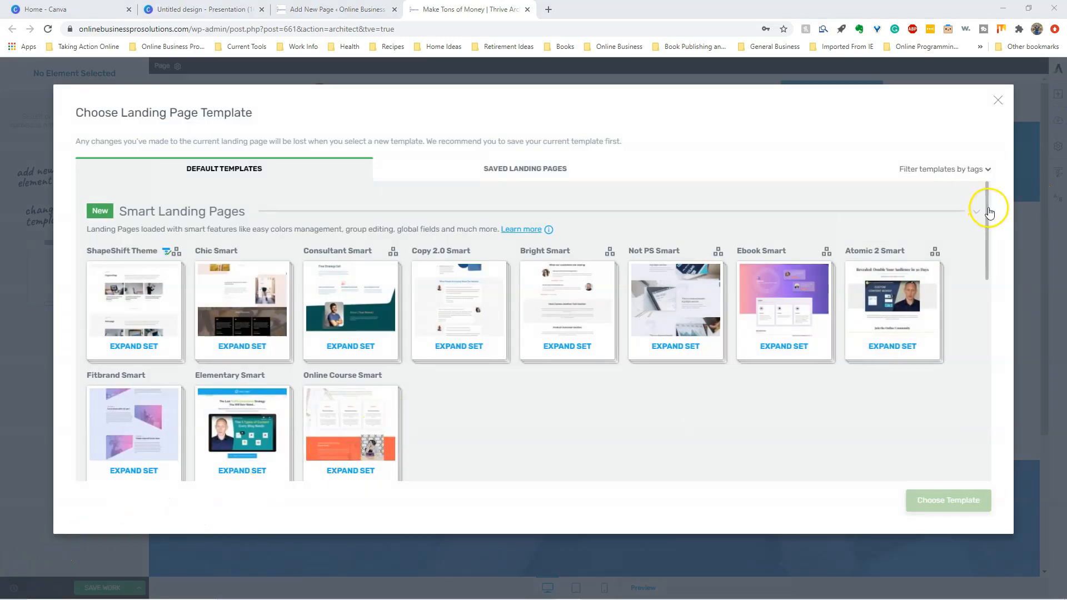
mouse_move(988, 212)
left_mouse_down()
mouse_move(998, 406)
mouse_move(985, 207)
left_mouse_up()
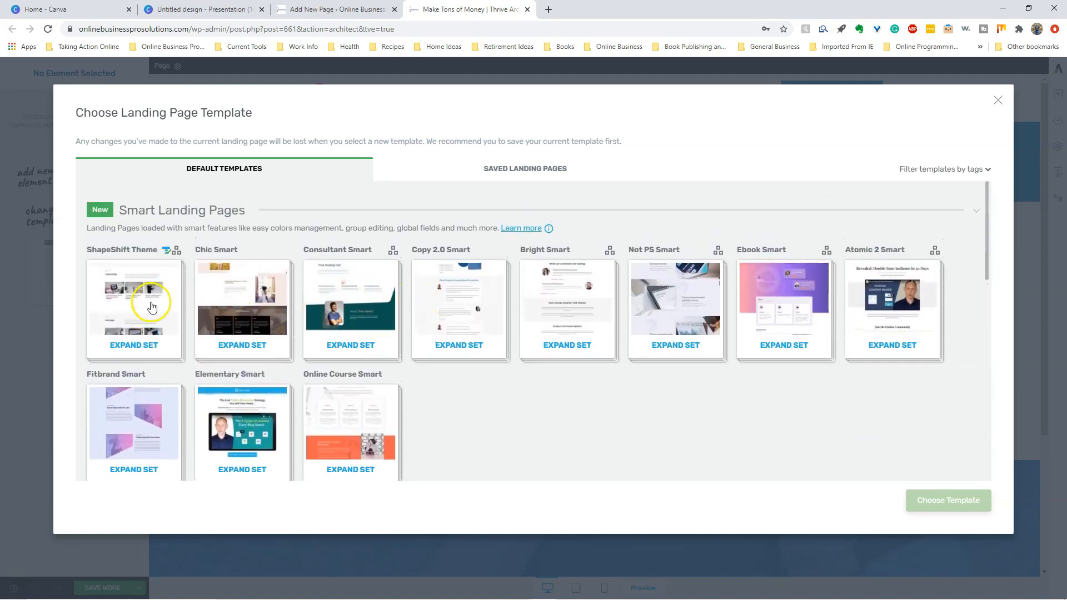
left_click(150, 306)
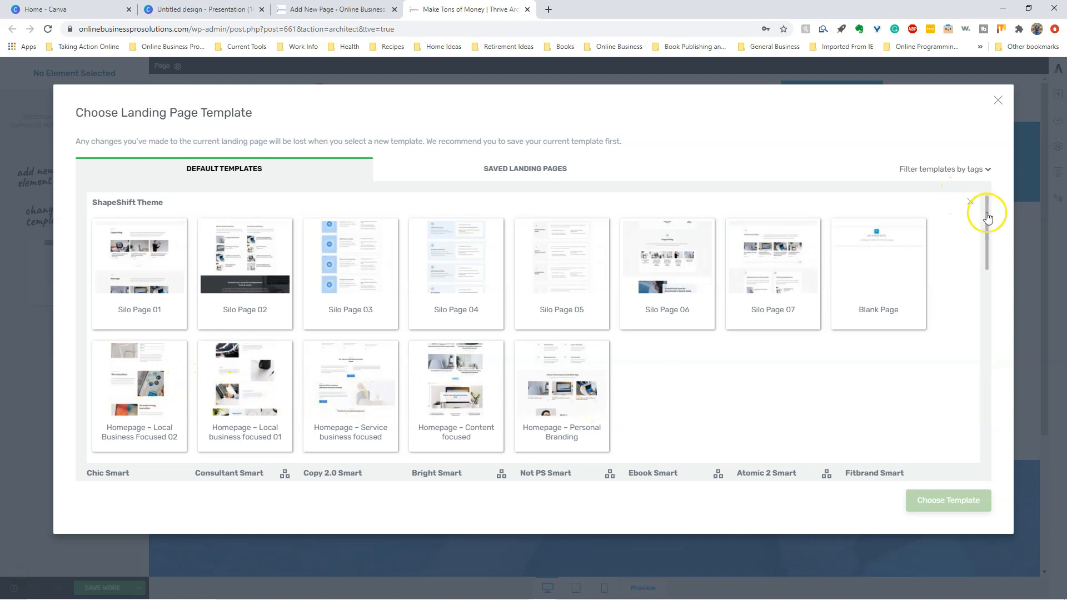
left_click_drag(988, 221, 971, 289)
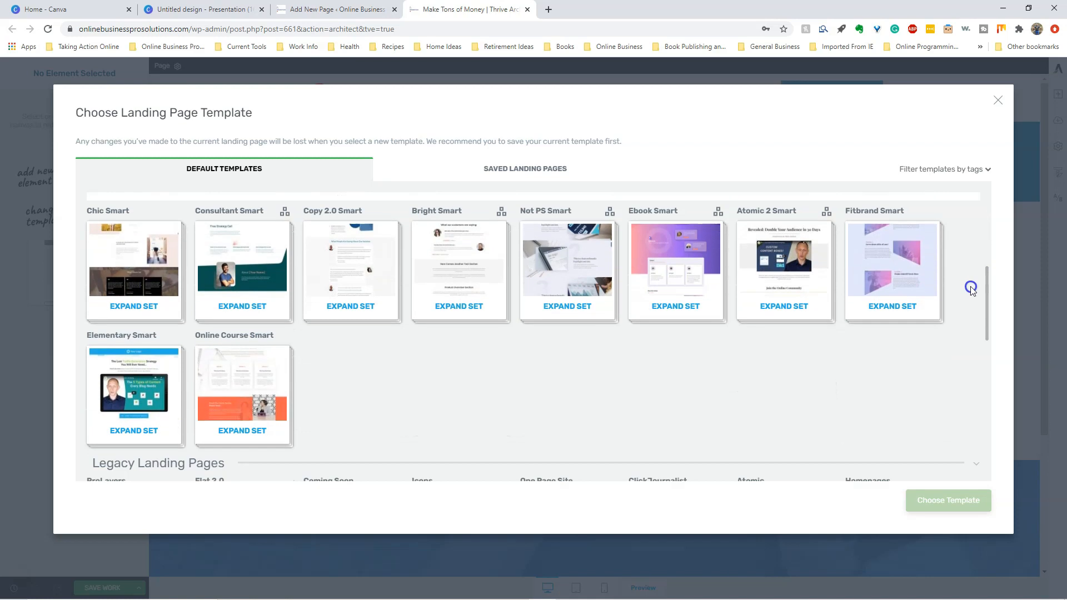
left_click(256, 389)
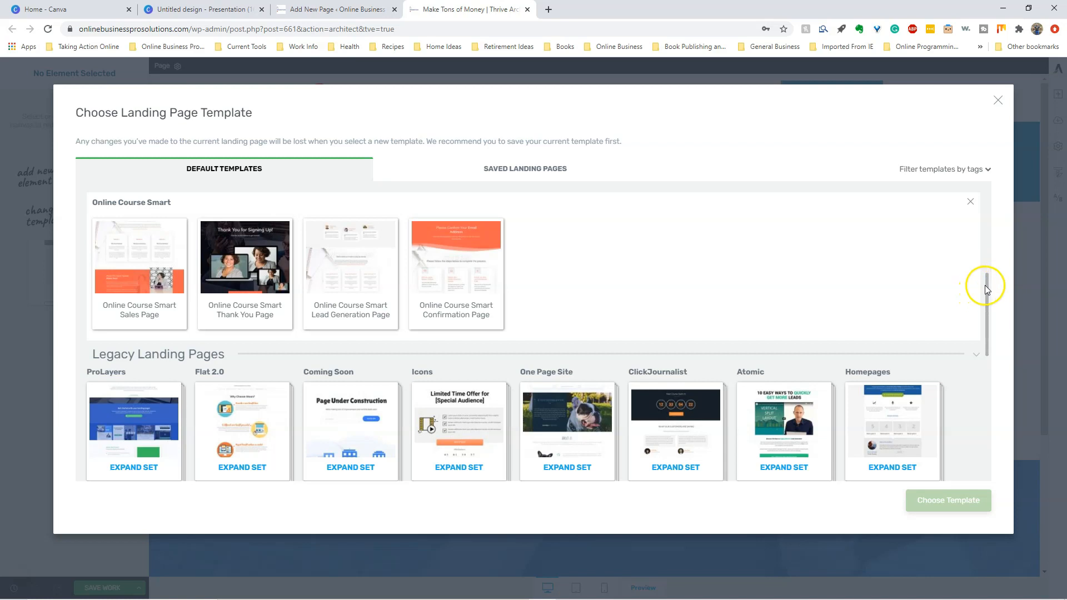
left_click_drag(987, 288, 983, 411)
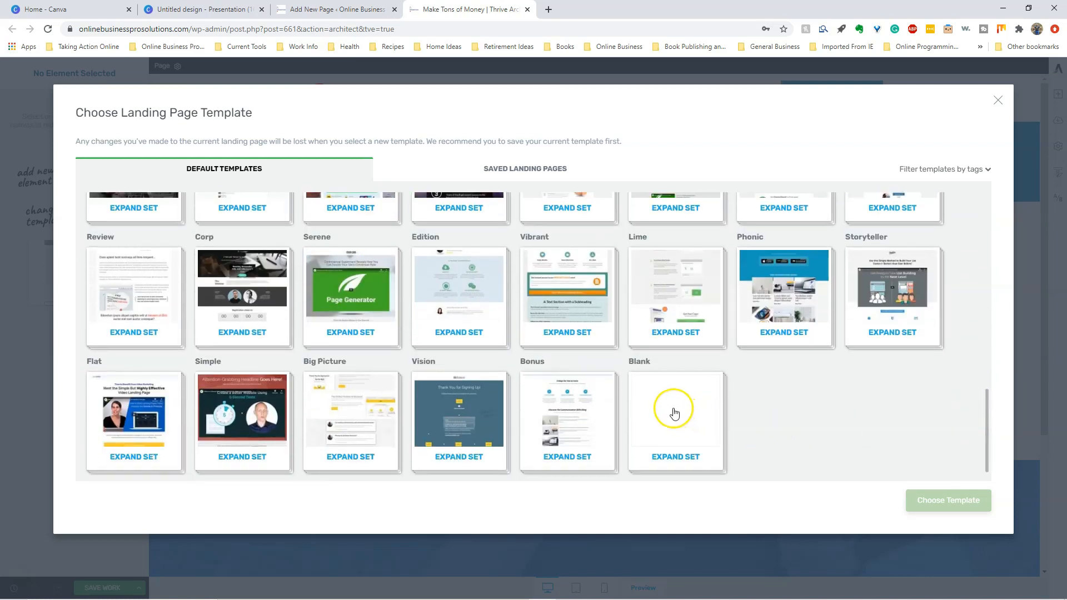
left_click(674, 413)
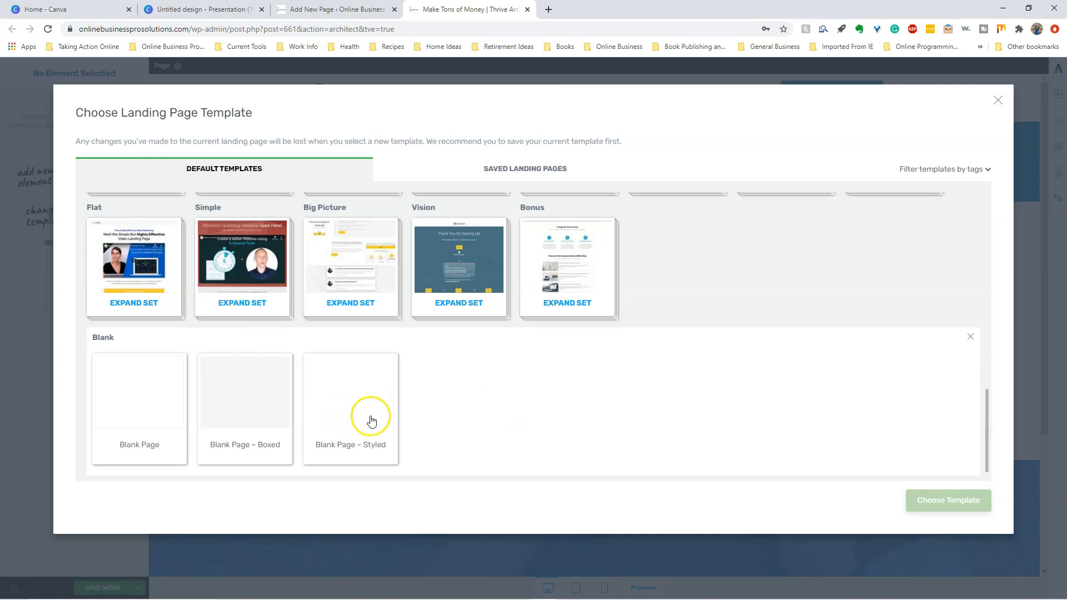
left_click(143, 397)
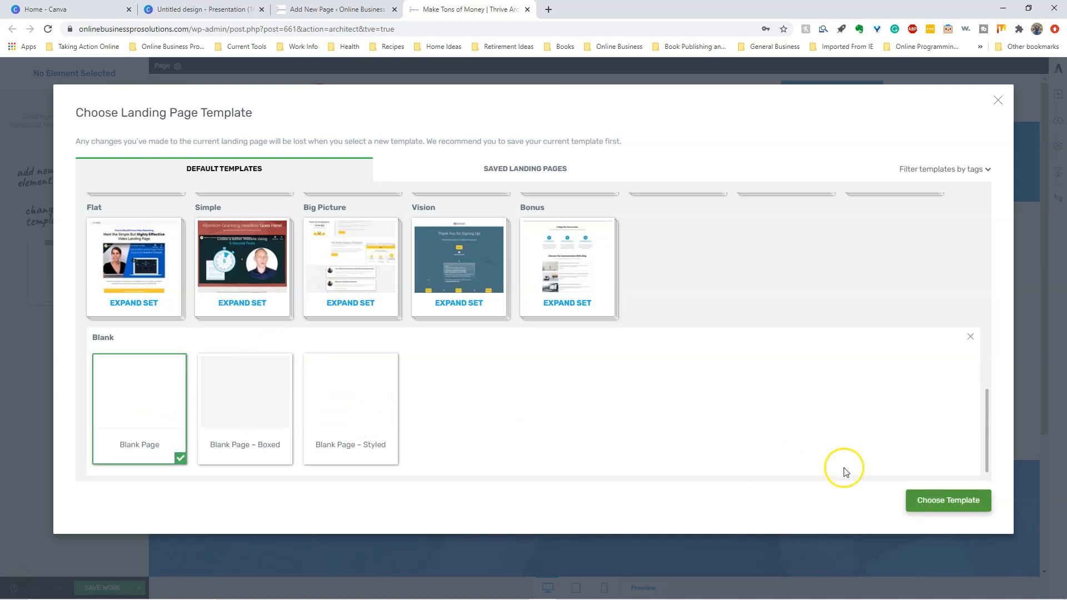
left_click(945, 503)
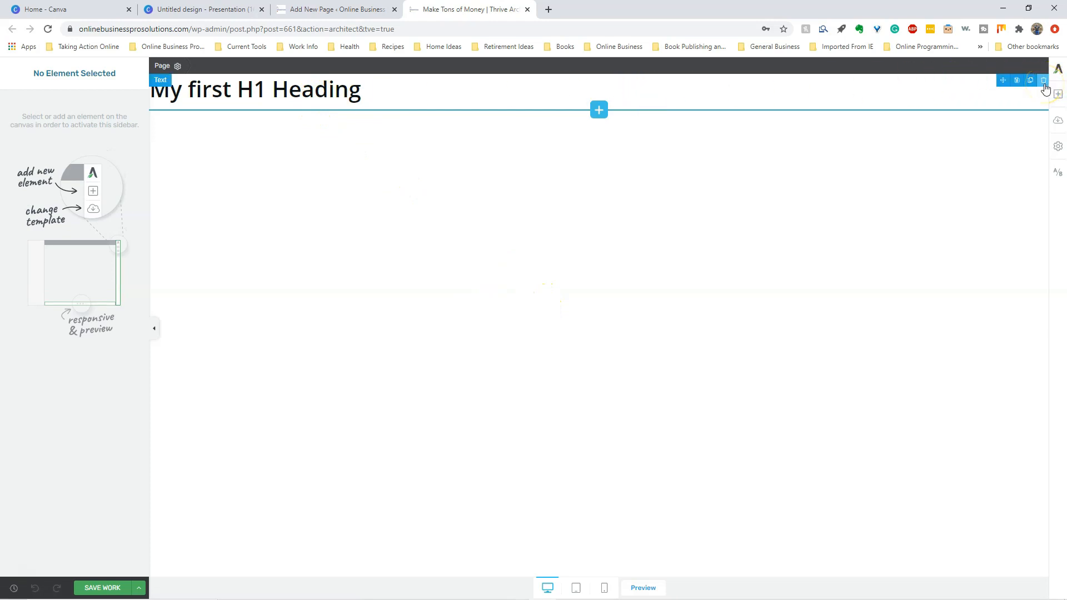
- Delete the "My first H1 Heading" text from the page and look over the content block library without inserting a block
left_click(1043, 82)
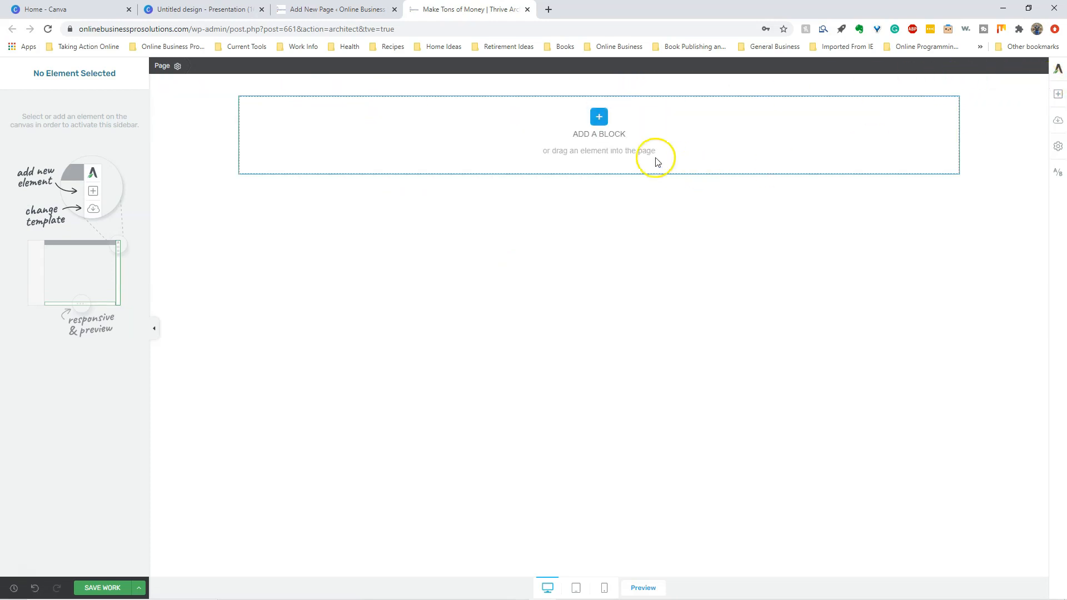
left_click(608, 127)
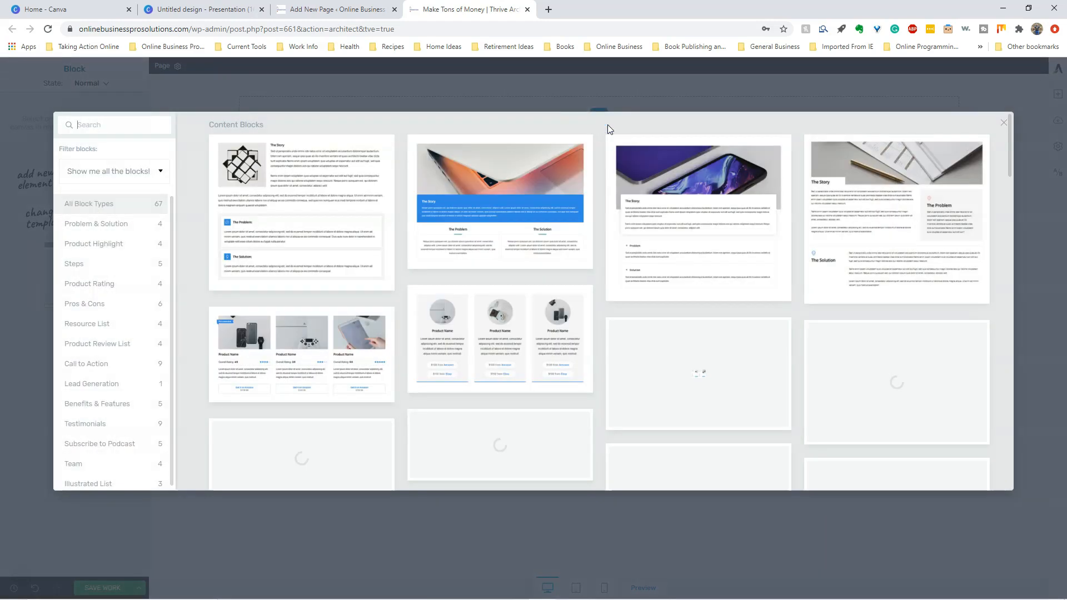
left_click(1004, 126)
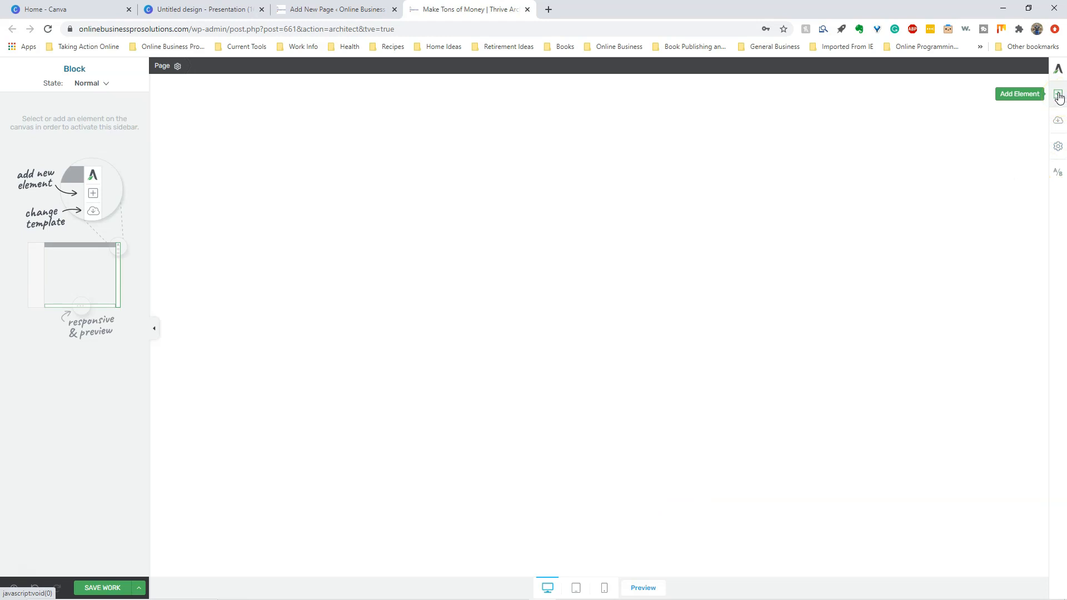
- View the Canva home page and the beach-chair presentation design, and return to the Thrive Architect page
mouse_move(488, 597)
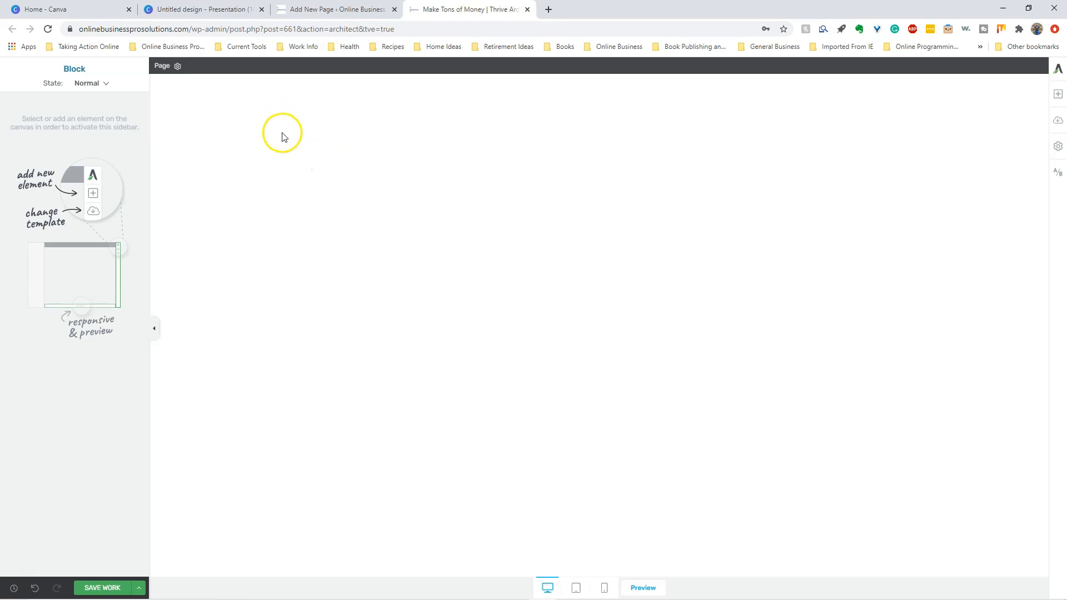
left_click(41, 7)
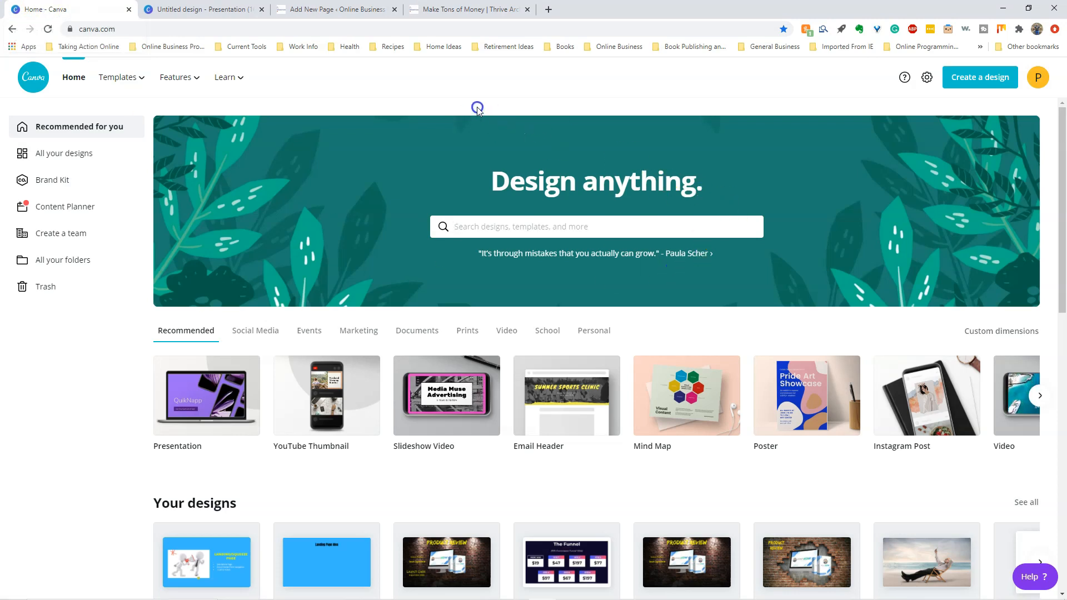
left_click(548, 158)
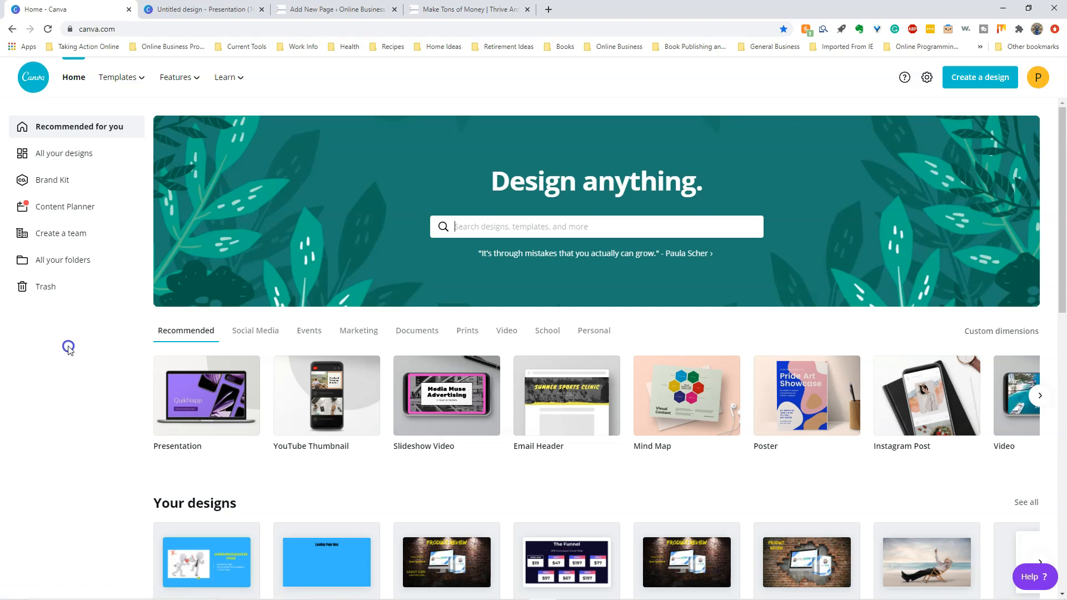
left_click(493, 228)
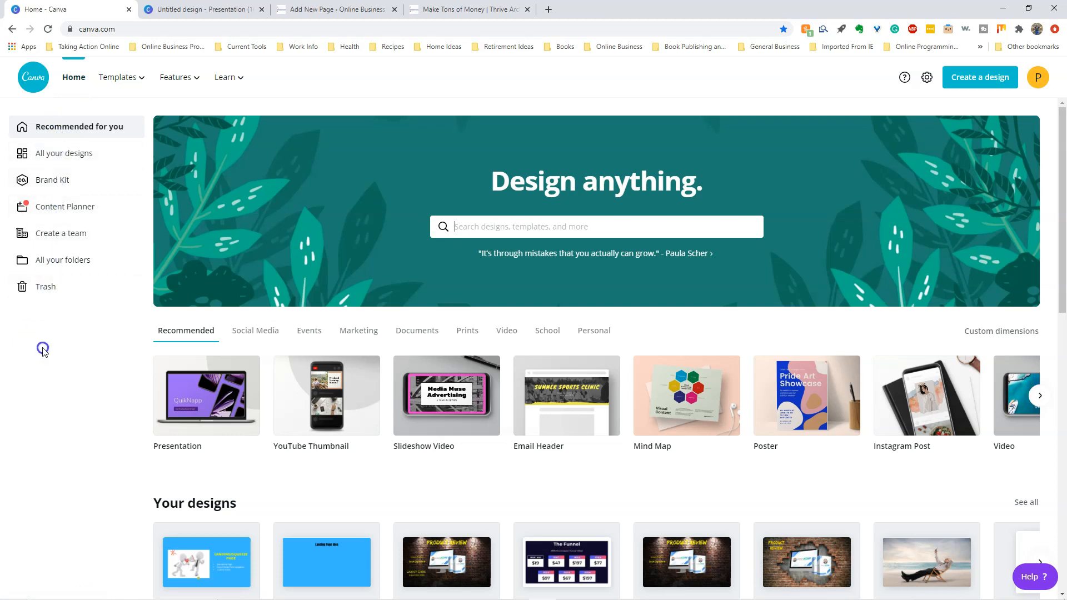
left_click(203, 10)
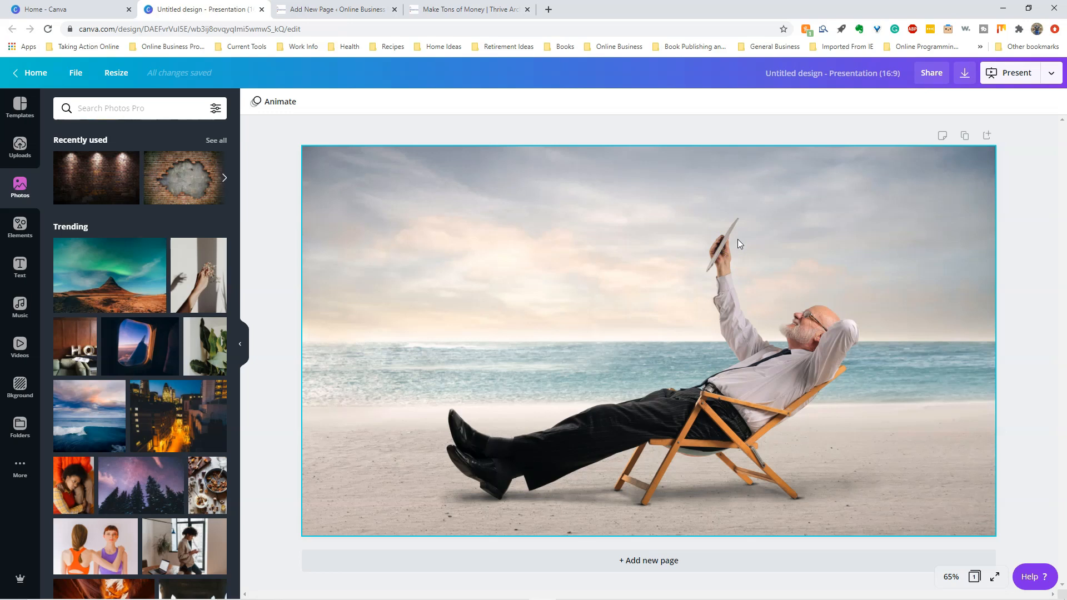
left_click(483, 9)
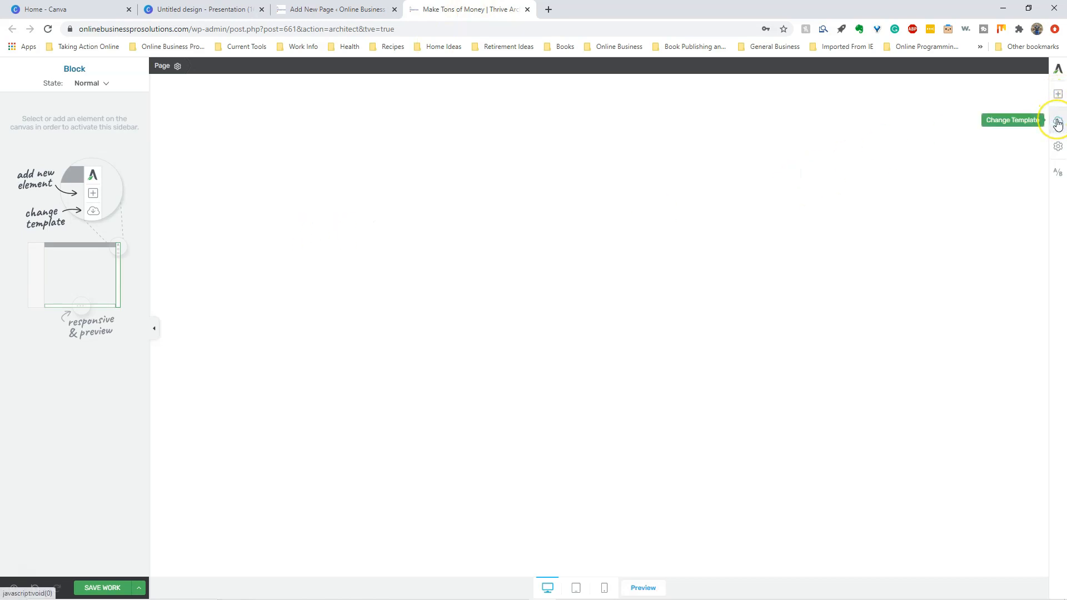
- Add a Background Section element to the page and match its height to the screen
left_click(1056, 97)
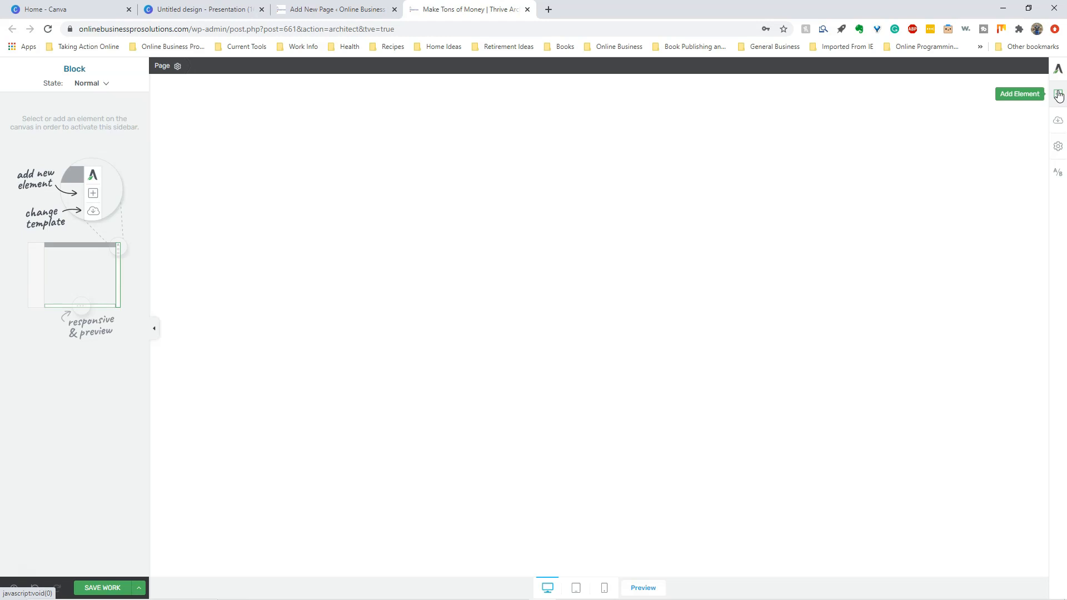
left_click(1058, 94)
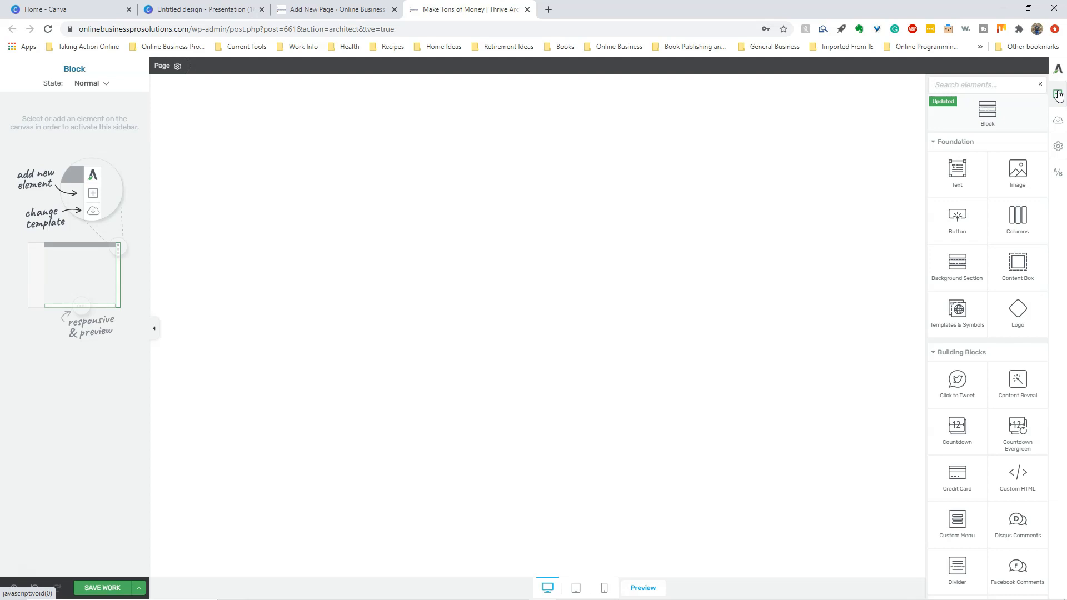
left_click(962, 262)
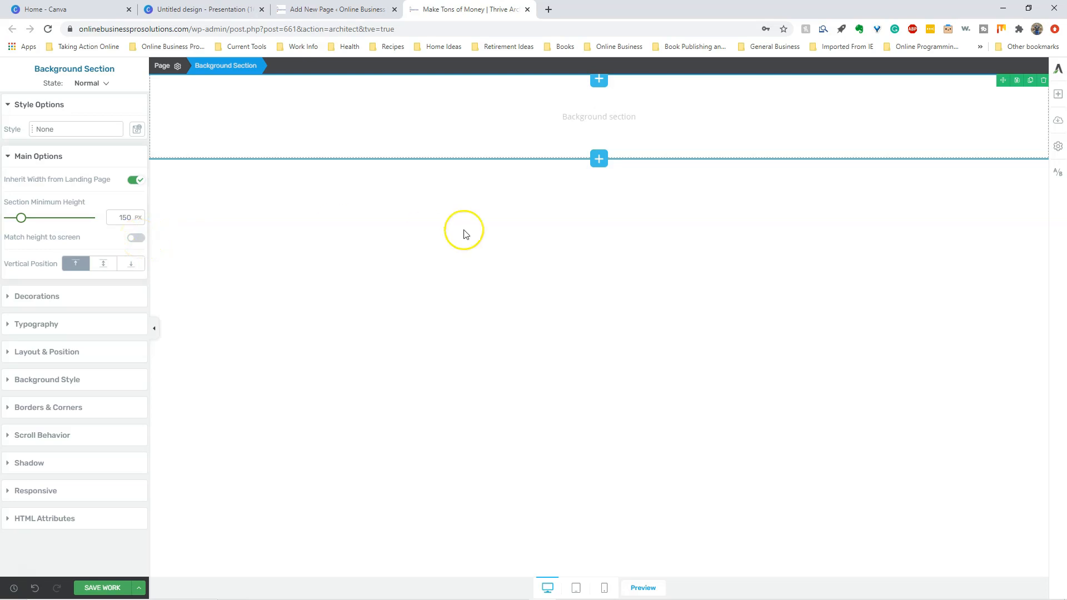
mouse_move(21, 218)
left_mouse_down()
mouse_move(45, 227)
mouse_move(20, 229)
left_mouse_up()
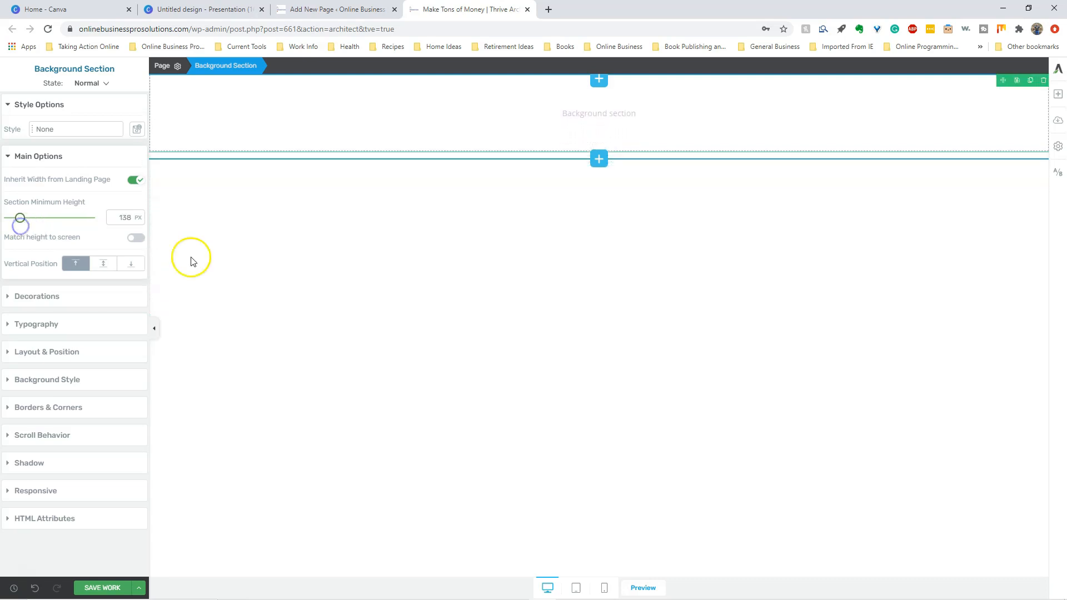
left_click(136, 238)
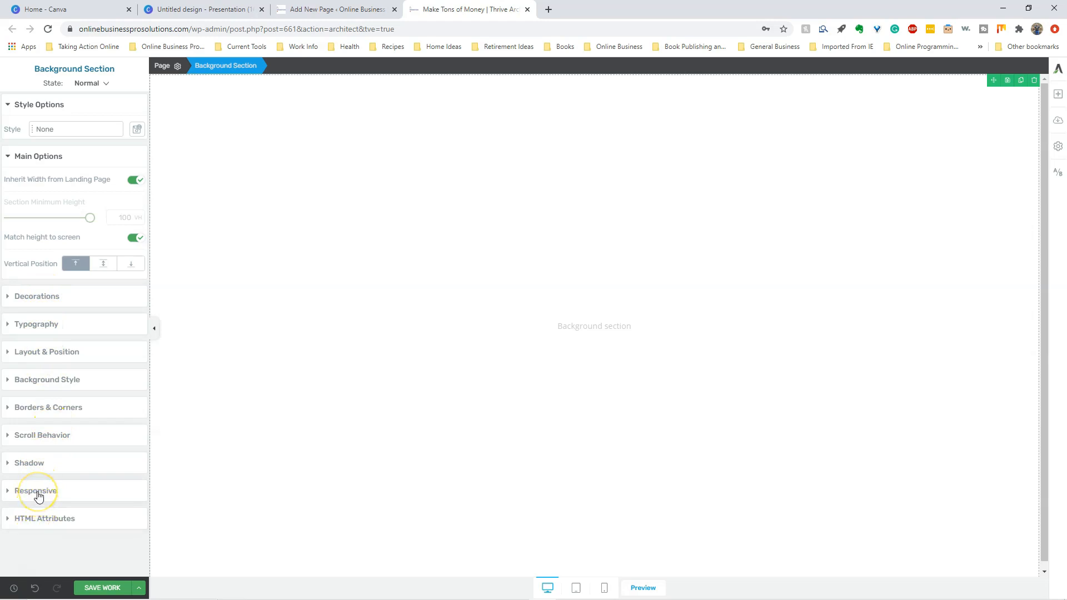
- Add an image layer to the background section's background style using the beach-chair picture Untitled-design-14.png from the media library
left_click(45, 382)
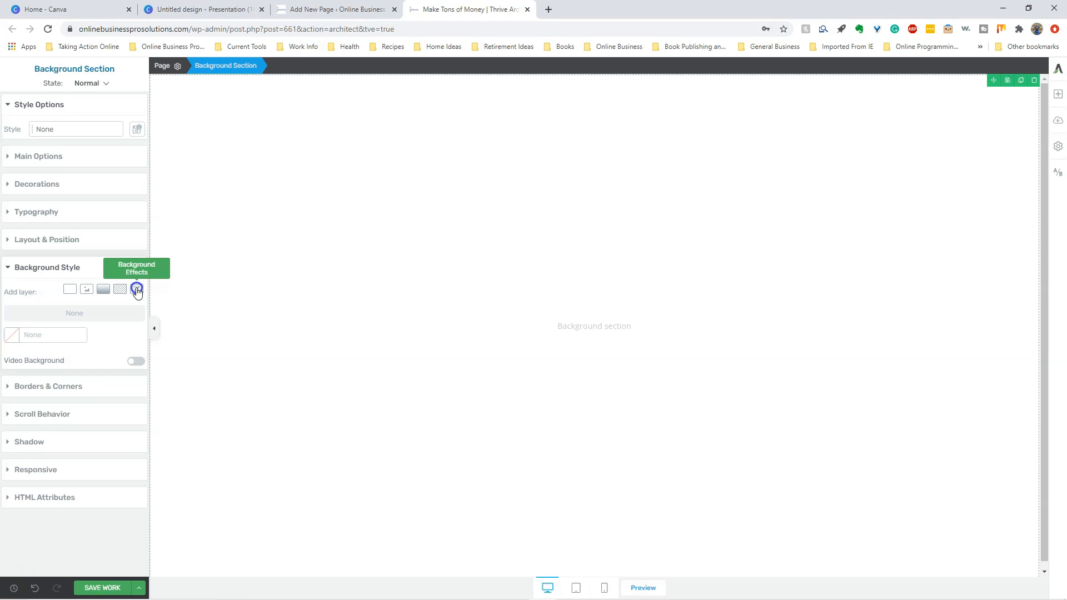
left_click(86, 290)
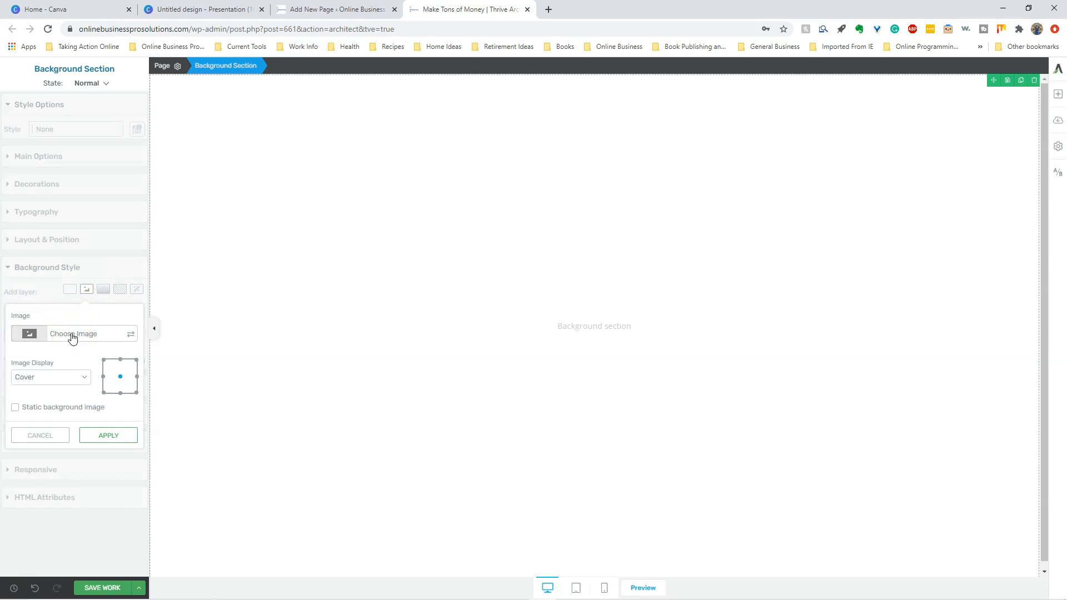
left_click(72, 335)
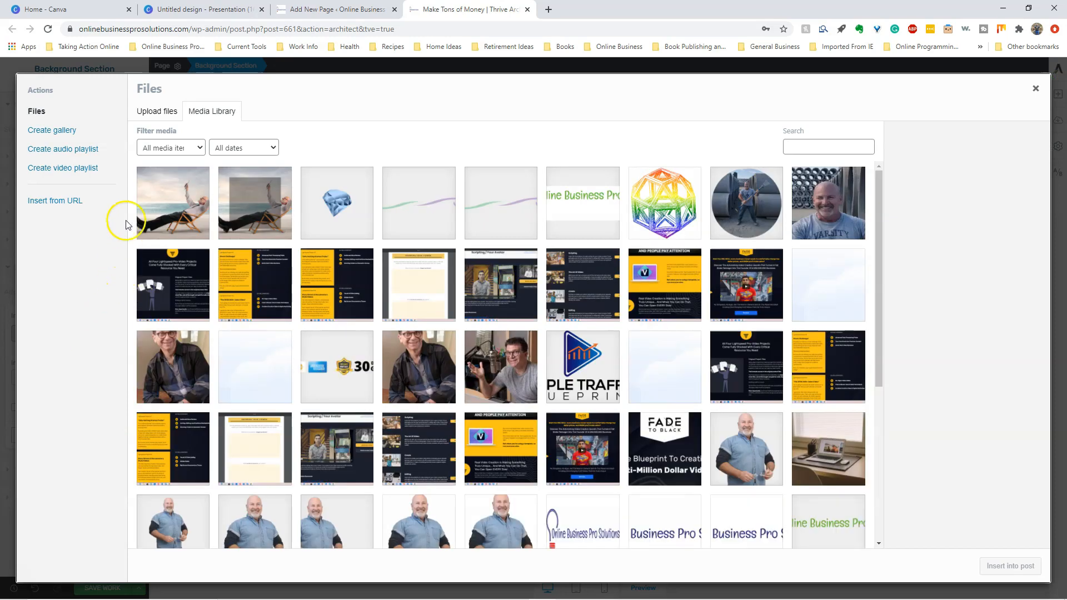
left_click(169, 199)
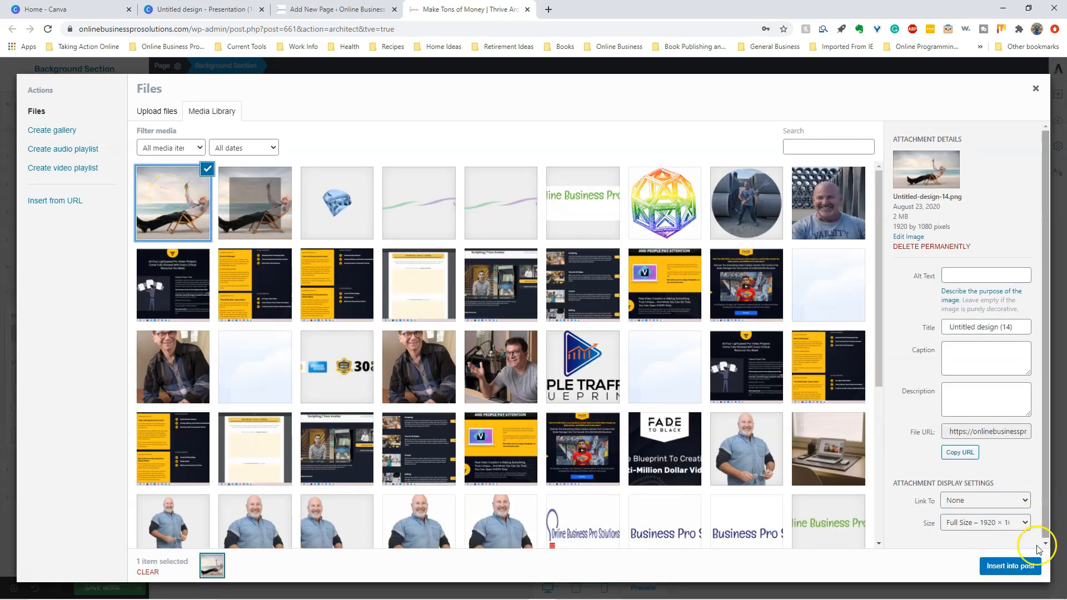
left_click(1016, 566)
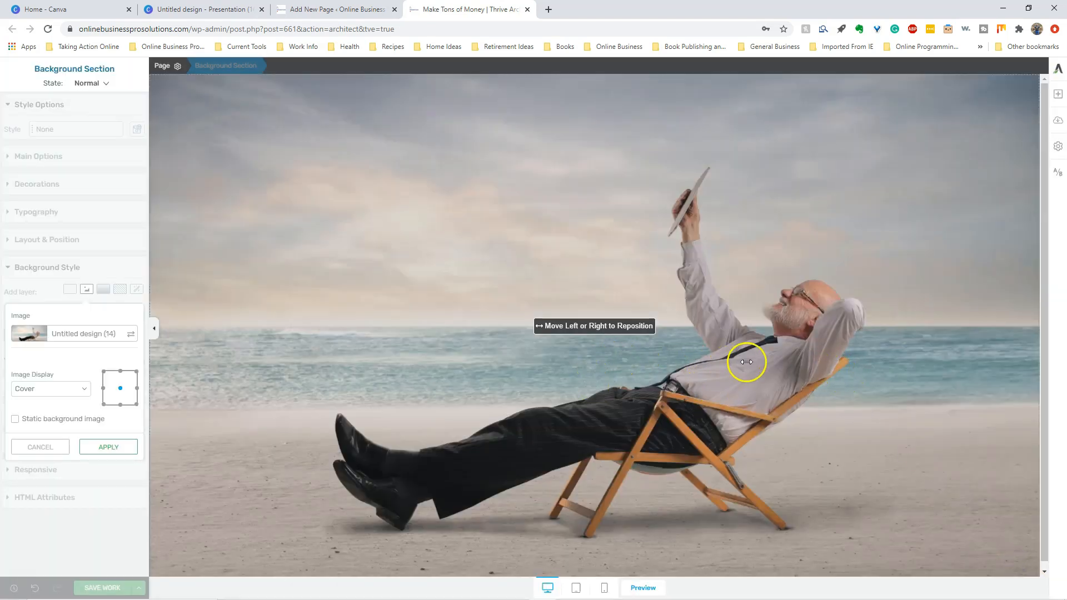
- Reposition the beach-chair picture horizontally within the background section and apply the image layer with Cover display
left_click_drag(557, 327, 1037, 338)
left_click_drag(765, 301, 928, 310)
left_click_drag(470, 312, 625, 343)
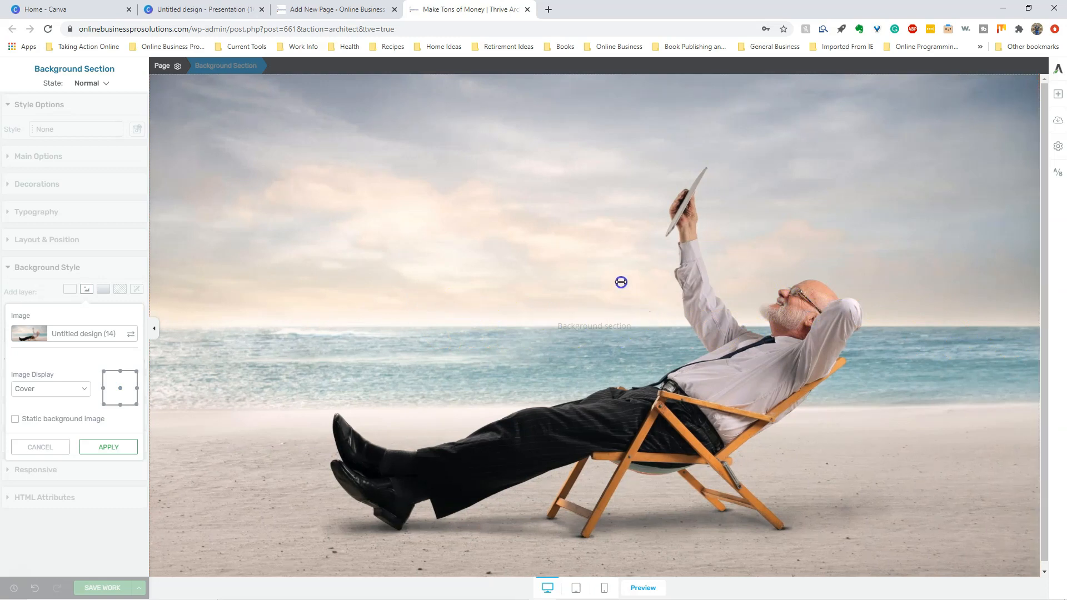
left_click(108, 446)
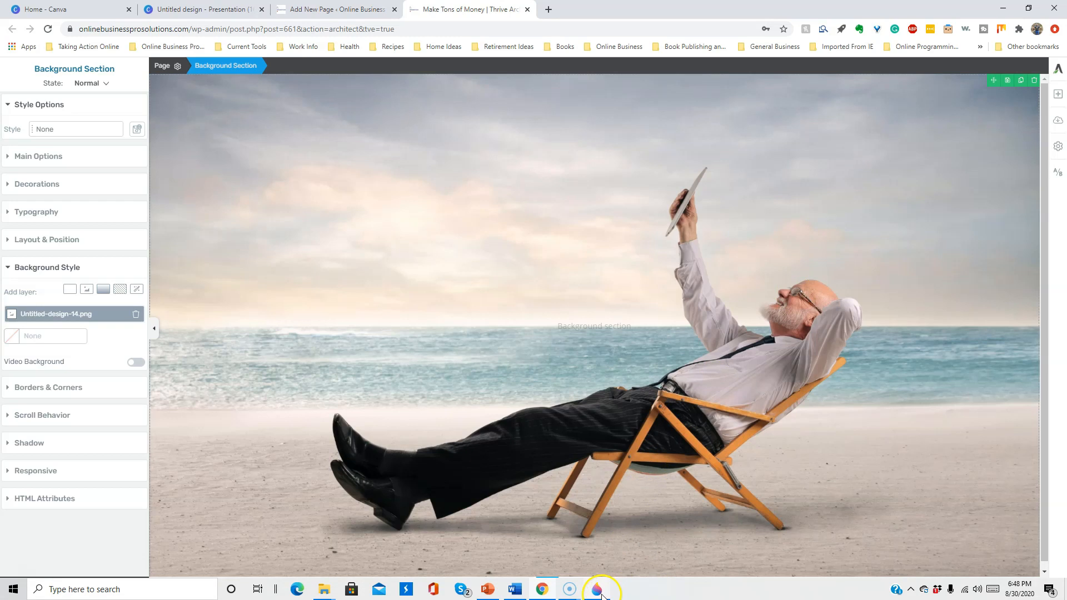
- Check the sample Ferrari squeeze page in Paint 3D, return to the page editor and insert three equal 1/3 columns in the background section
left_click(596, 596)
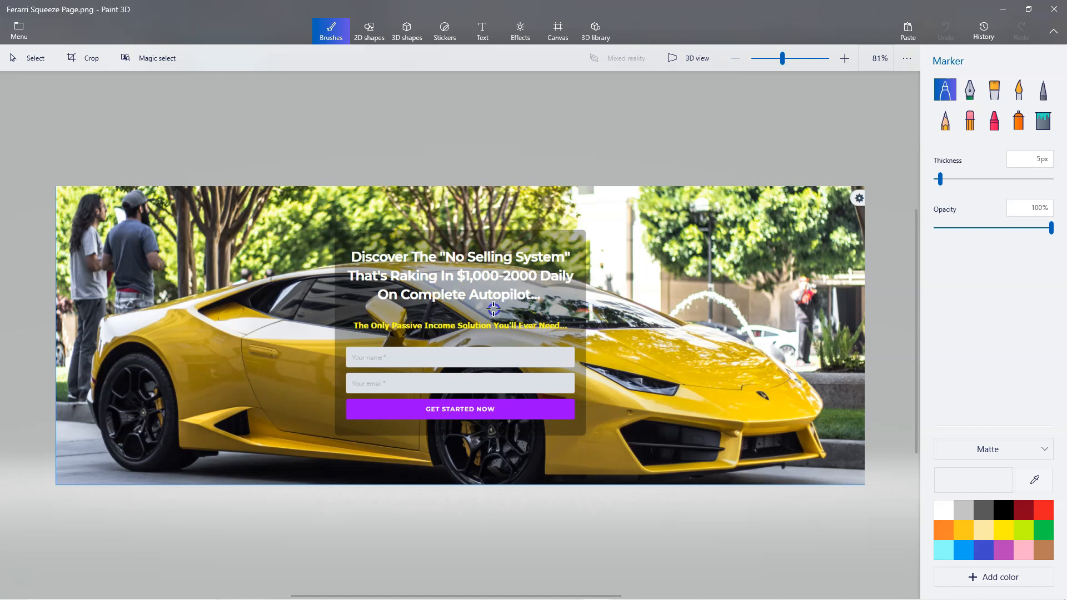
left_click(1002, 8)
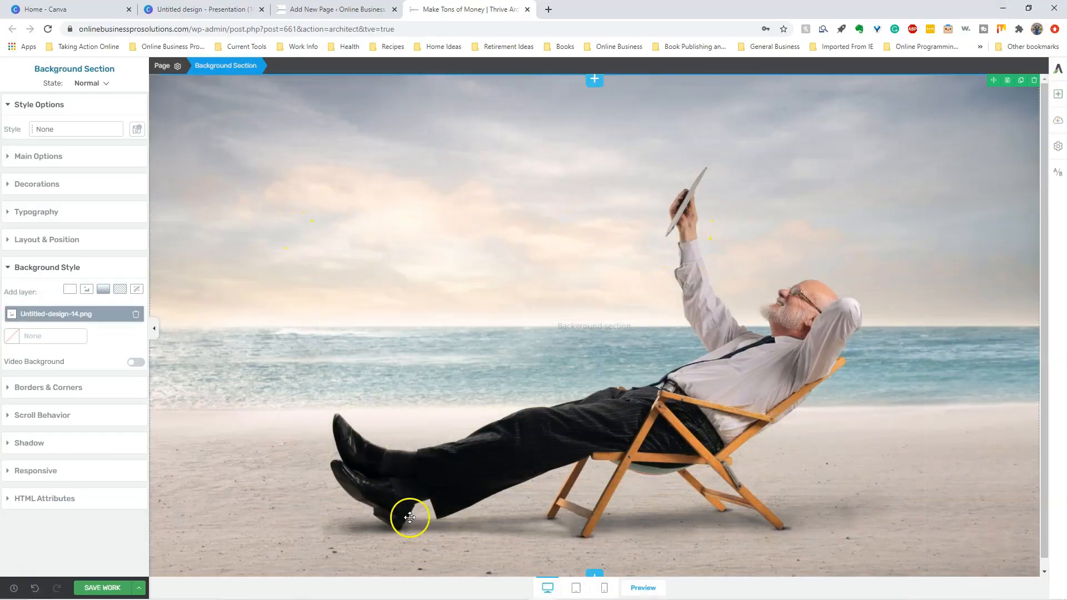
left_click(1058, 96)
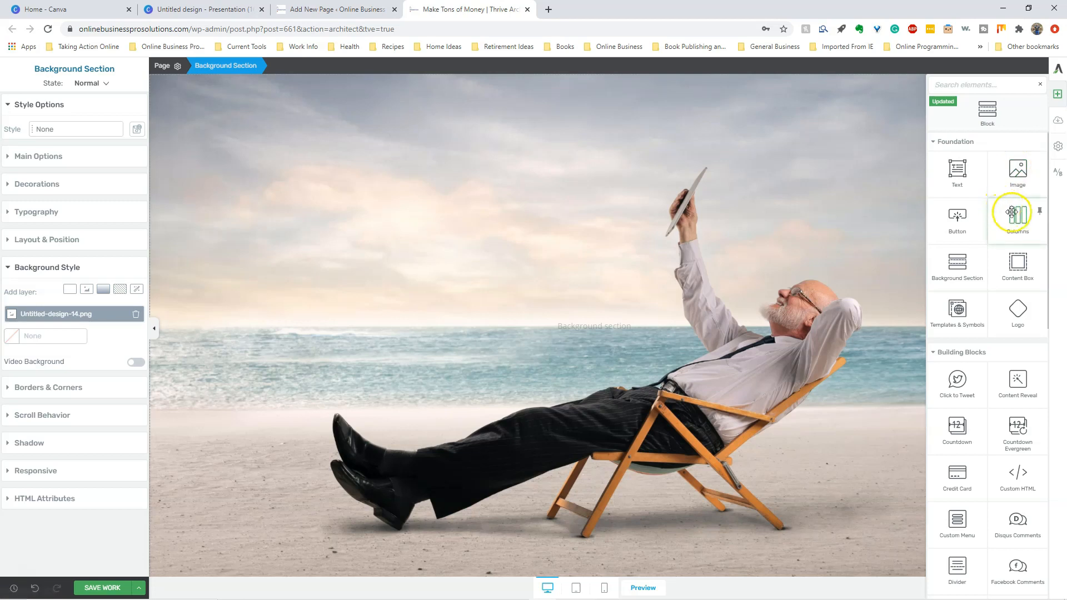
left_click_drag(1020, 218, 567, 312)
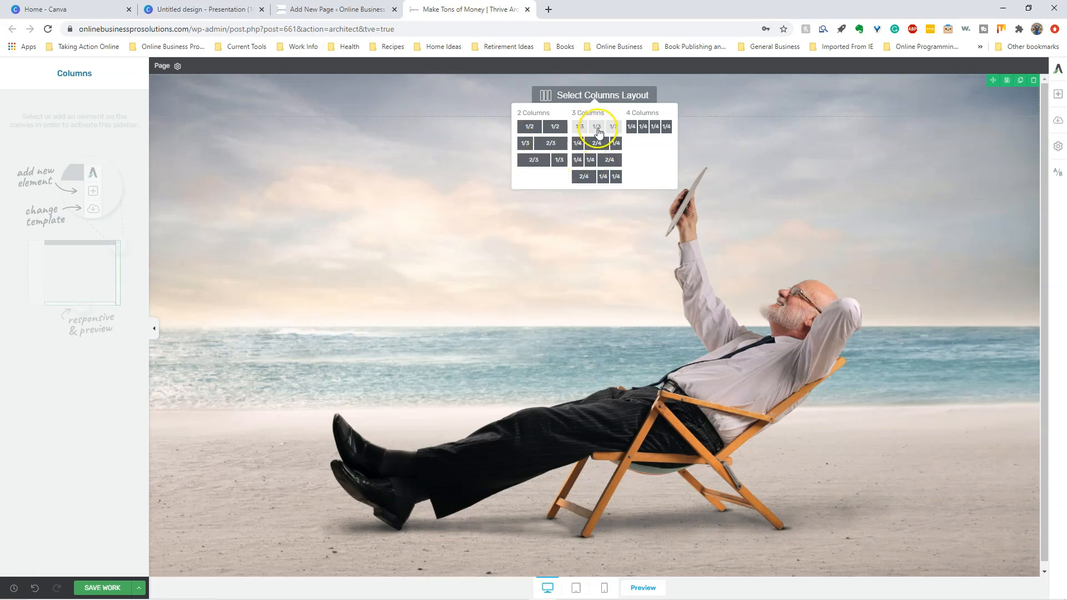
left_click(596, 130)
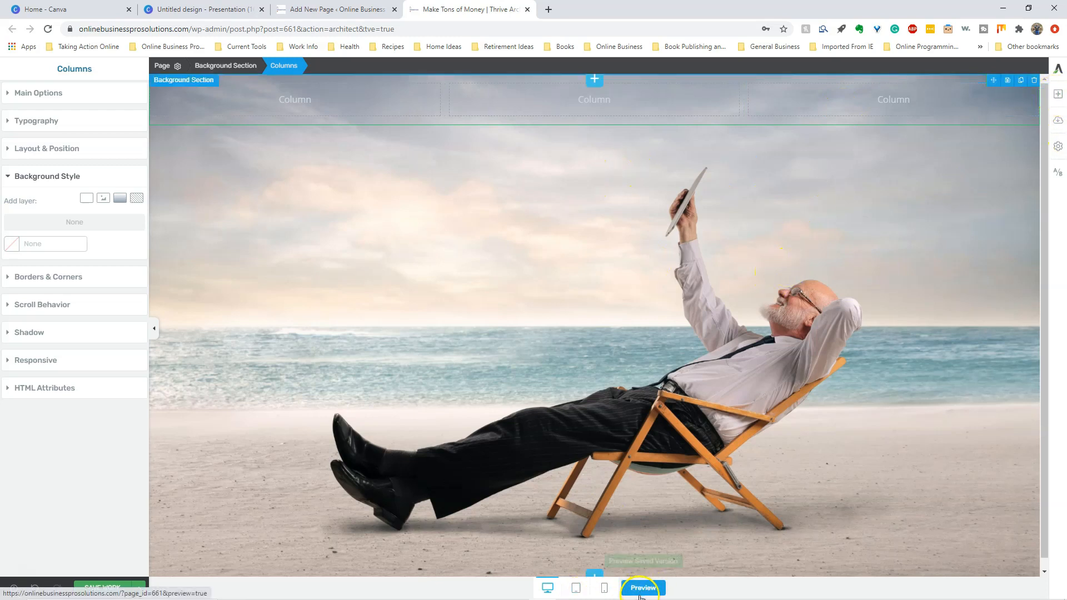
- Look at the sample squeeze page in Paint 3D again, return to the page editor and add a Content Box to the middle column
mouse_move(626, 597)
left_click(597, 590)
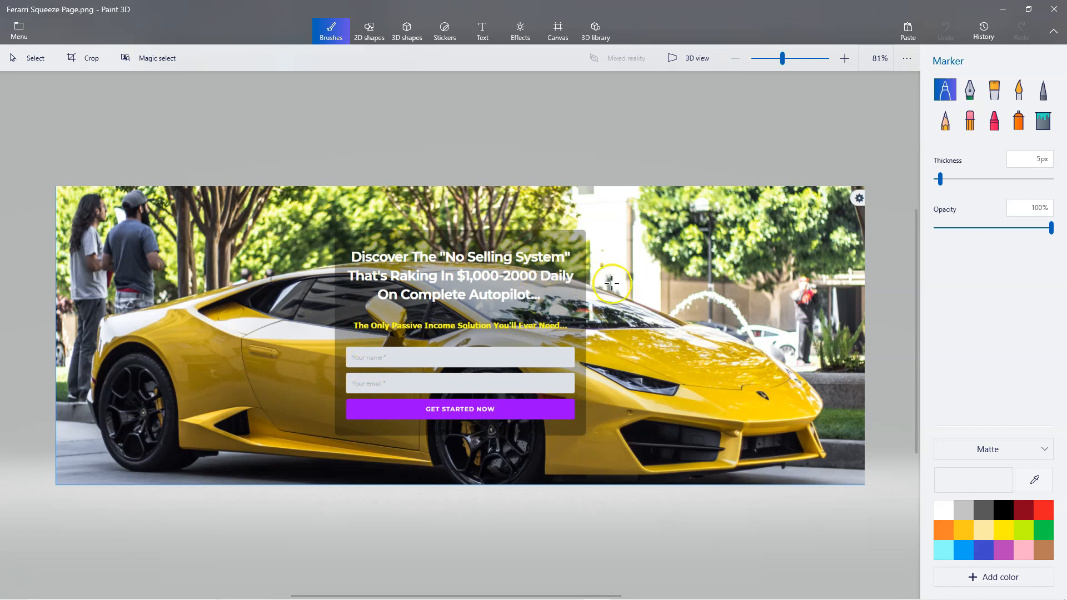
left_click(1006, 10)
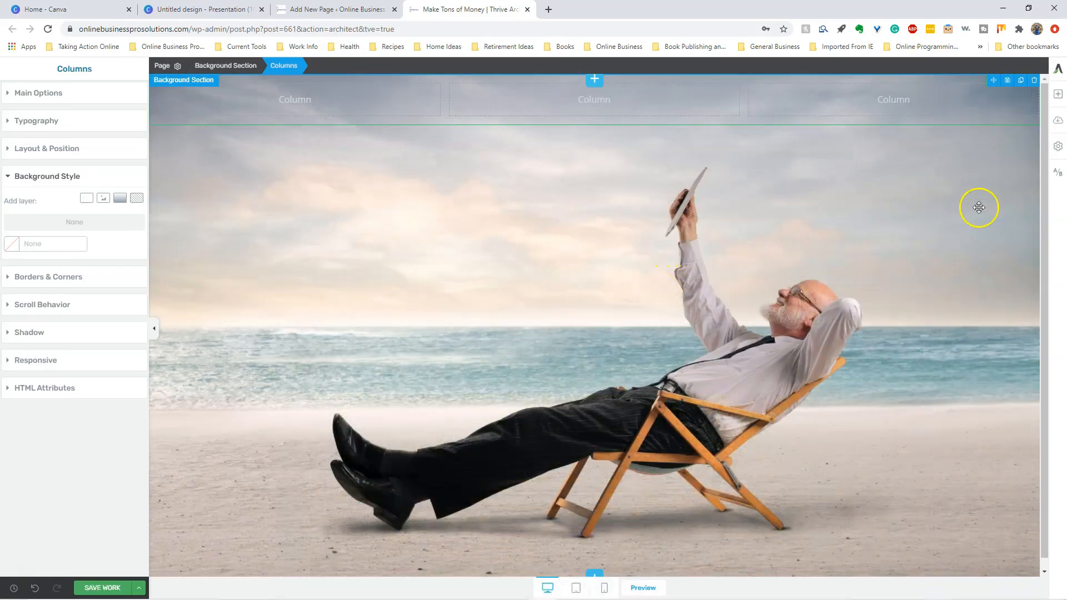
left_click(1057, 99)
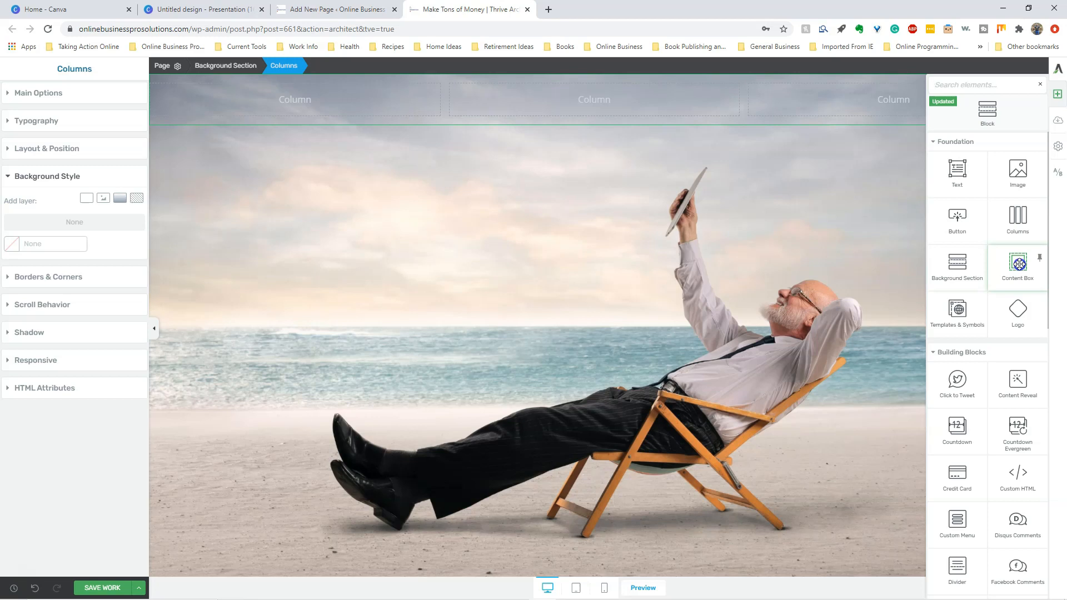
left_click_drag(1018, 263, 591, 100)
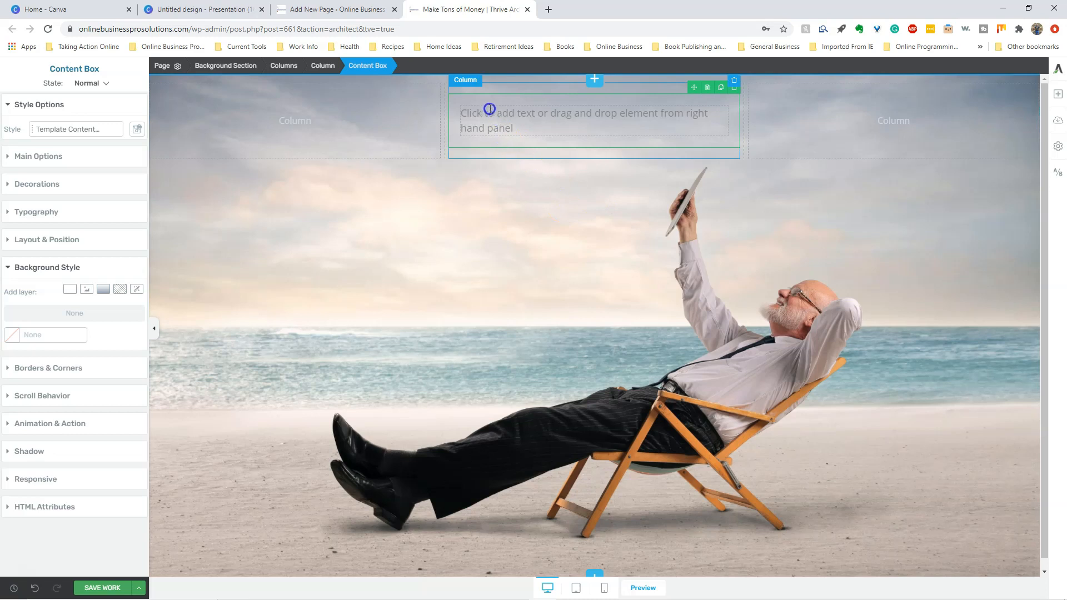
- Start a text element inside the content box and check the headline wording on the sample squeeze page in Paint 3D
left_click(582, 131)
left_click(464, 113)
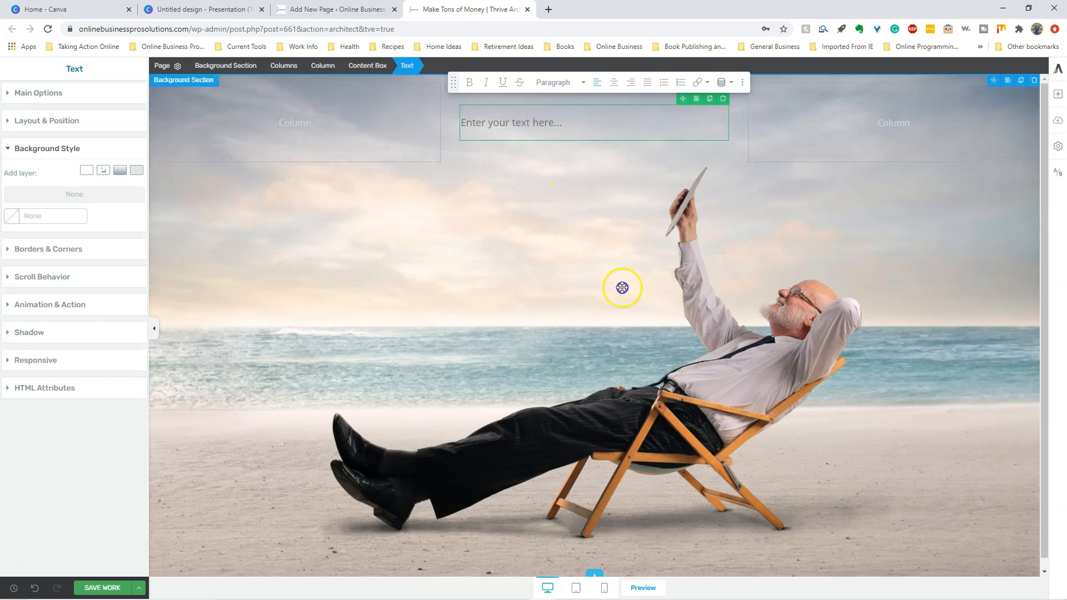
mouse_move(599, 597)
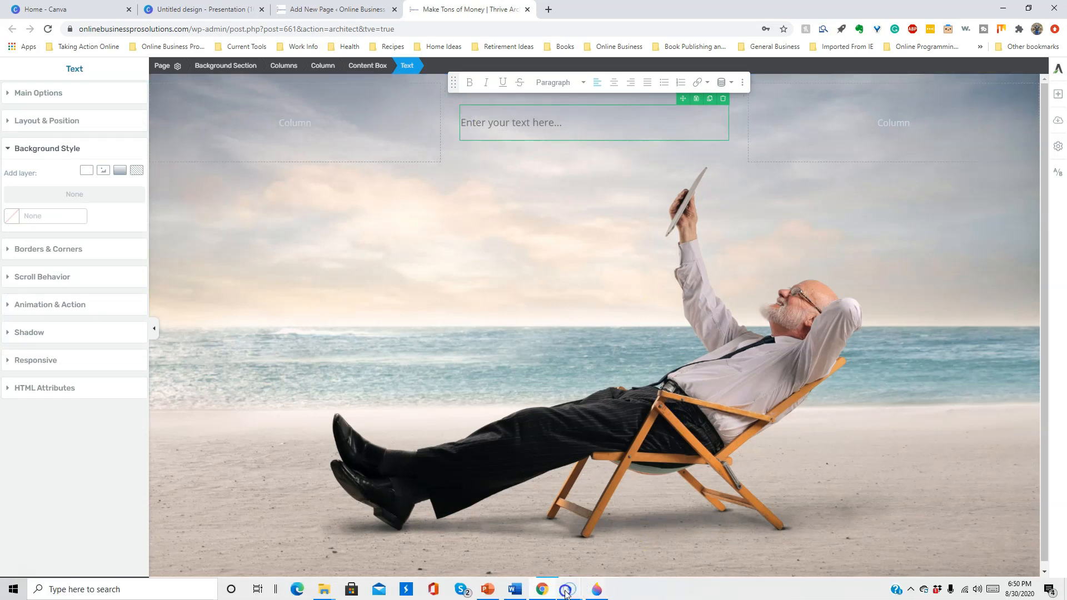
left_click(599, 591)
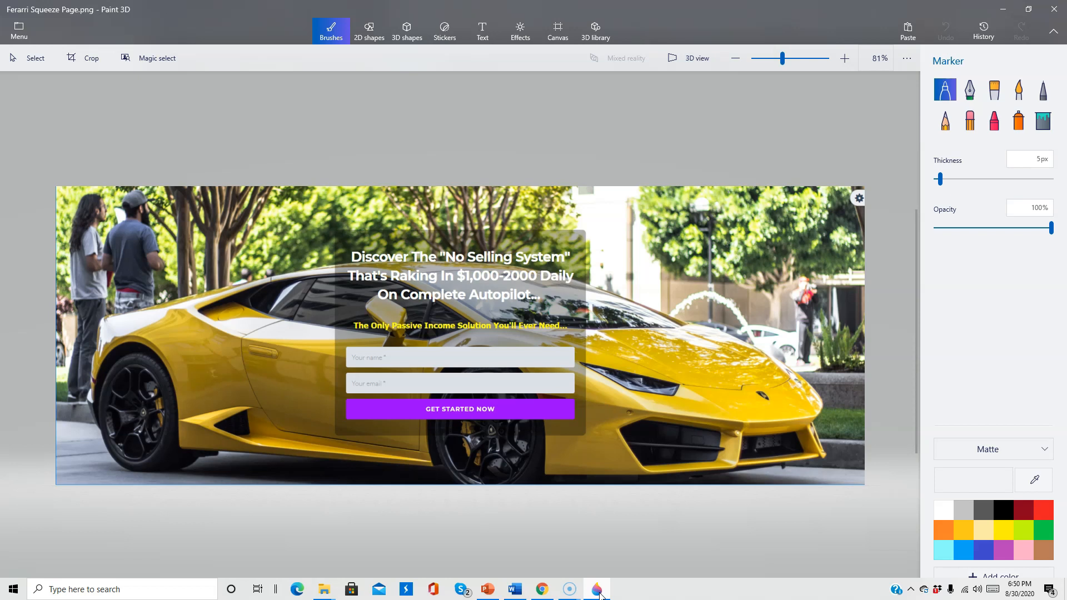
left_click(1003, 9)
- Replace the placeholder text with three lines: Discover the "No Selling System" / That's Raking in $1000 - $2000 Daily / On Complete Autopilot..
left_click_drag(460, 122, 560, 127)
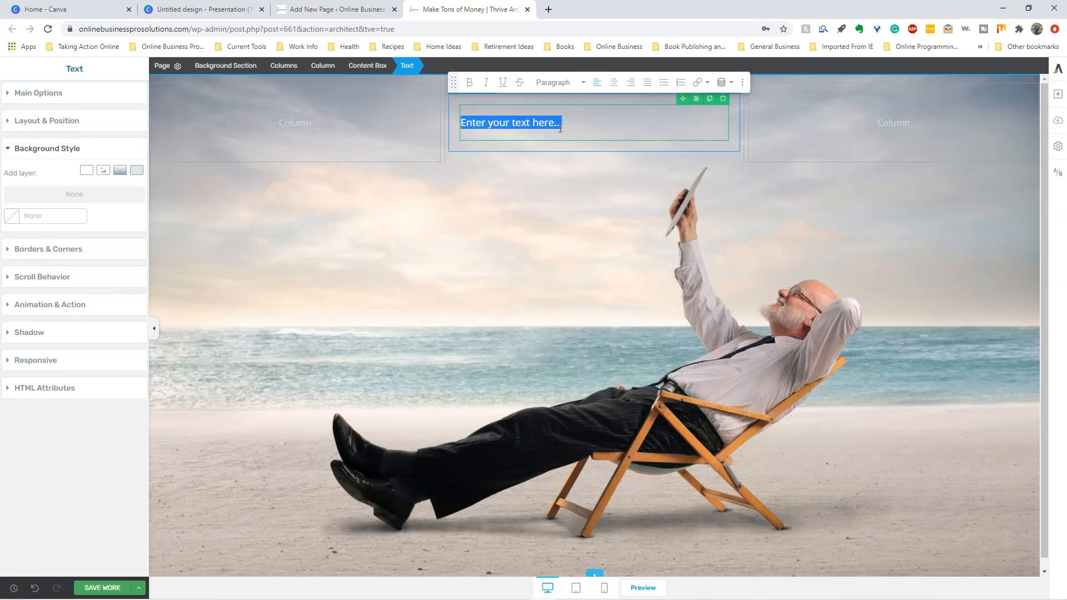
type("Di")
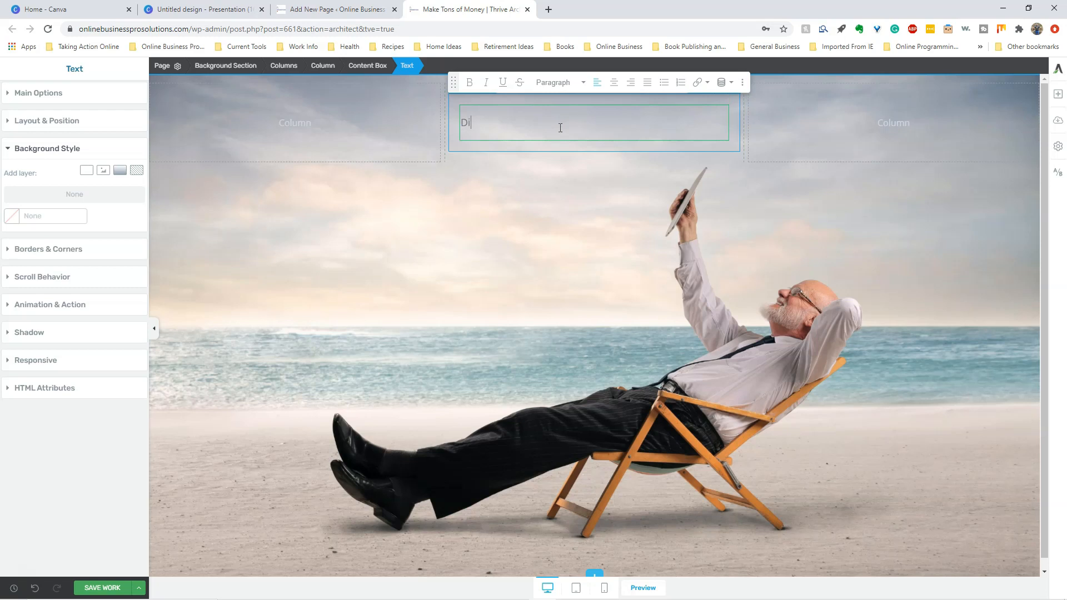
type("scover ")
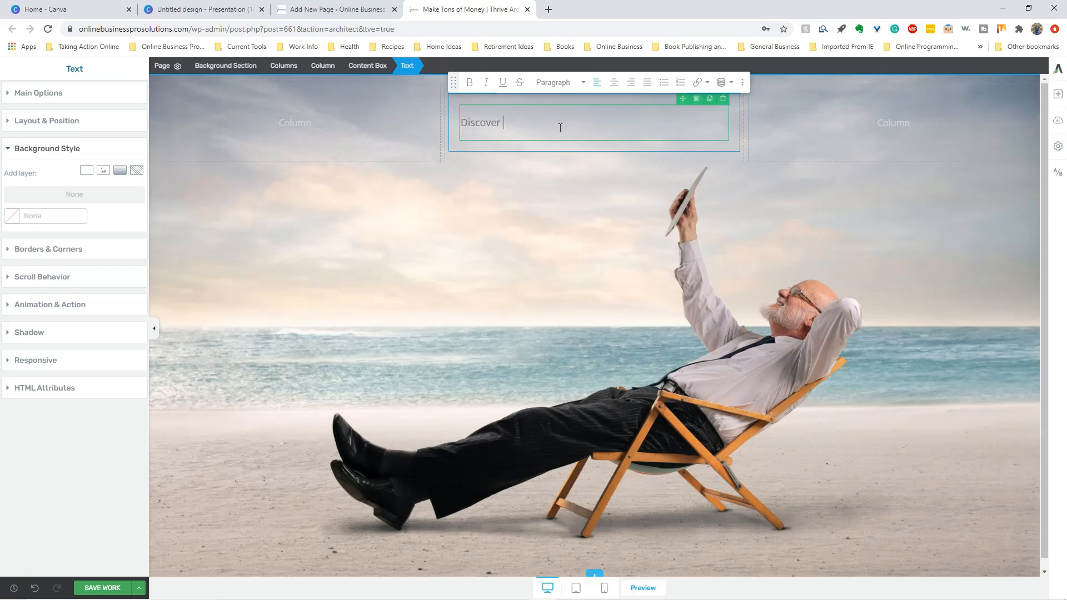
type("the \"No Selling System")
type("\"No Selling System")
key("Return")
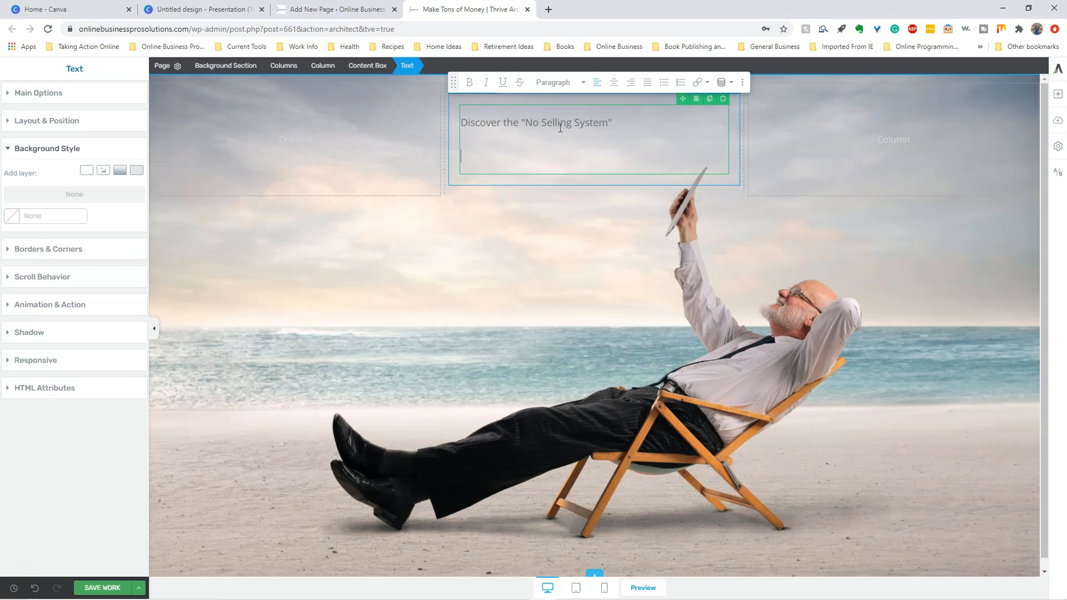
type("Th")
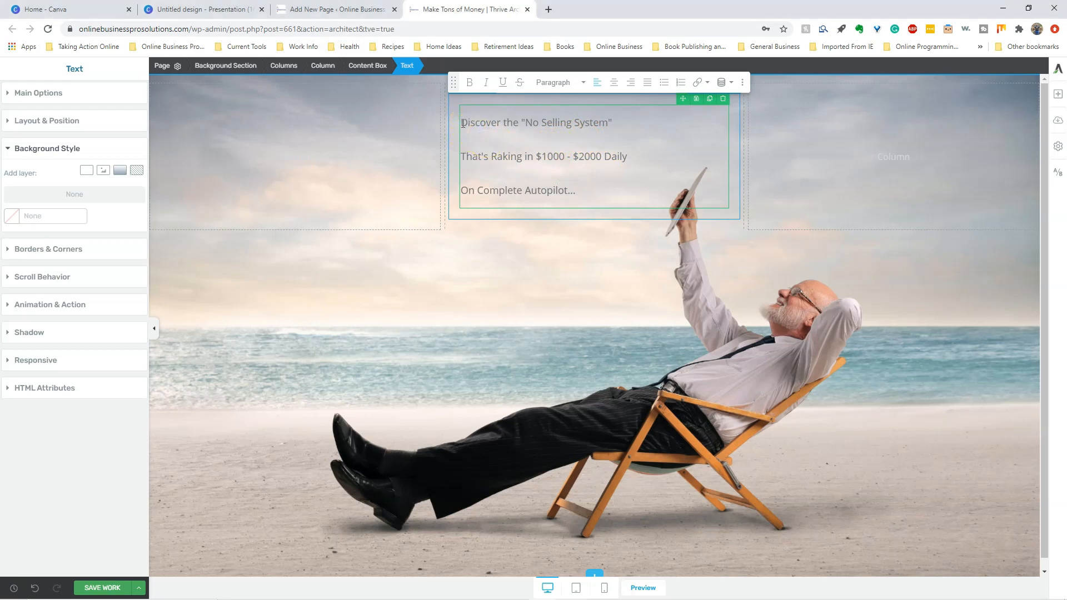
- Compare the headline style with the sample in Paint 3D and set the color of all three headline lines to white, #ffffff
left_click_drag(463, 123, 578, 190)
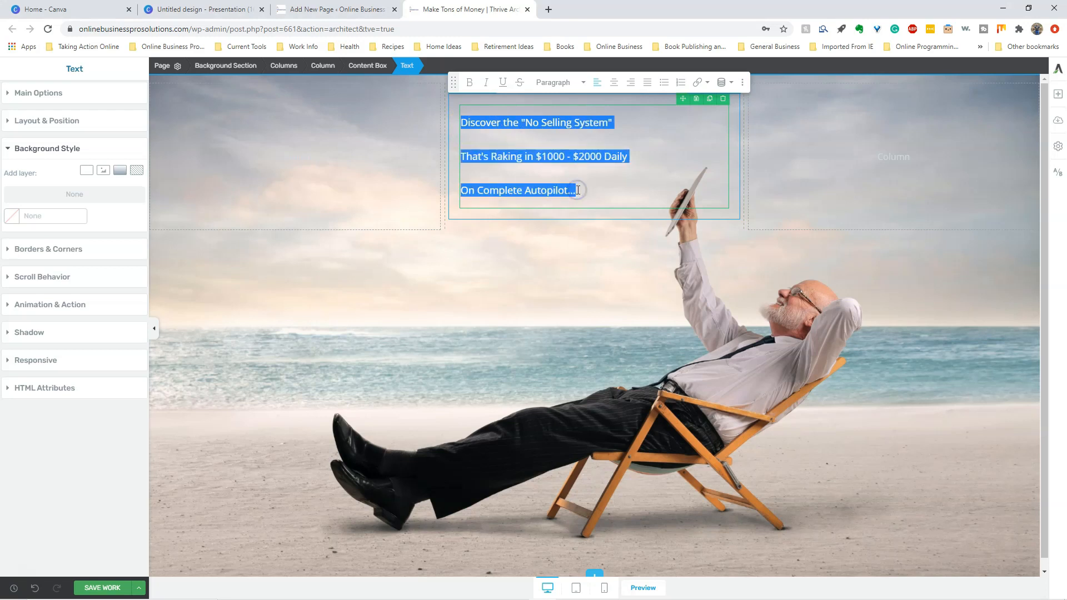
left_click(48, 96)
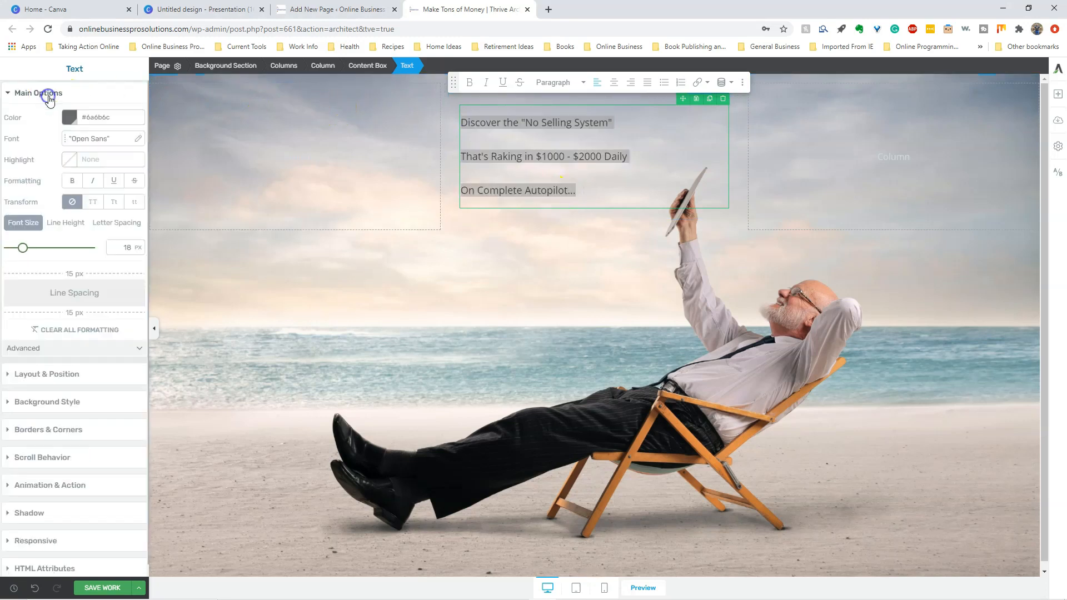
left_click(516, 121)
left_click_drag(460, 121, 581, 194)
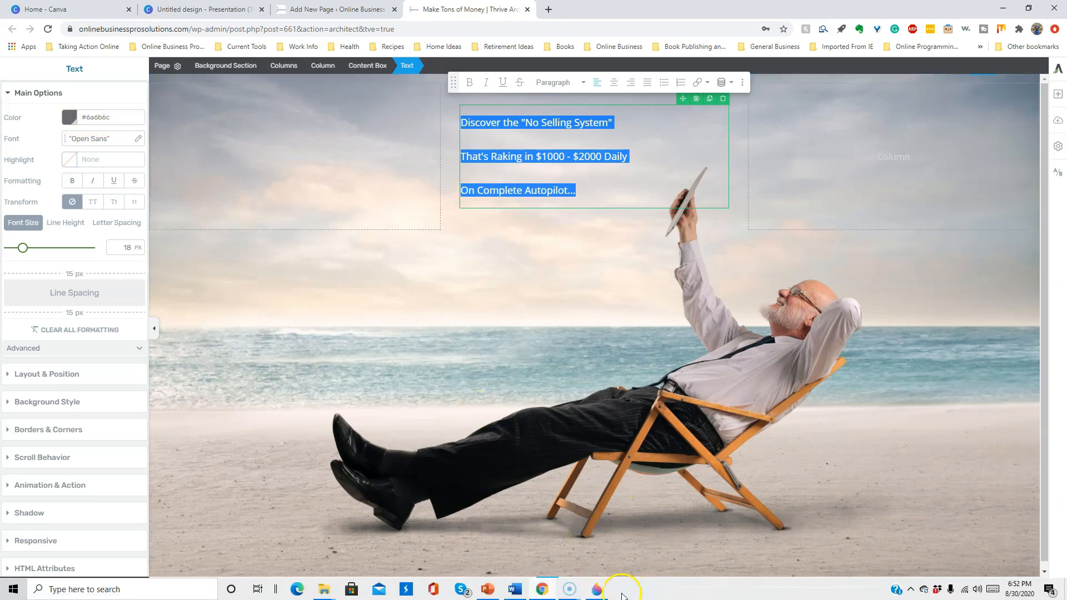
left_click(596, 590)
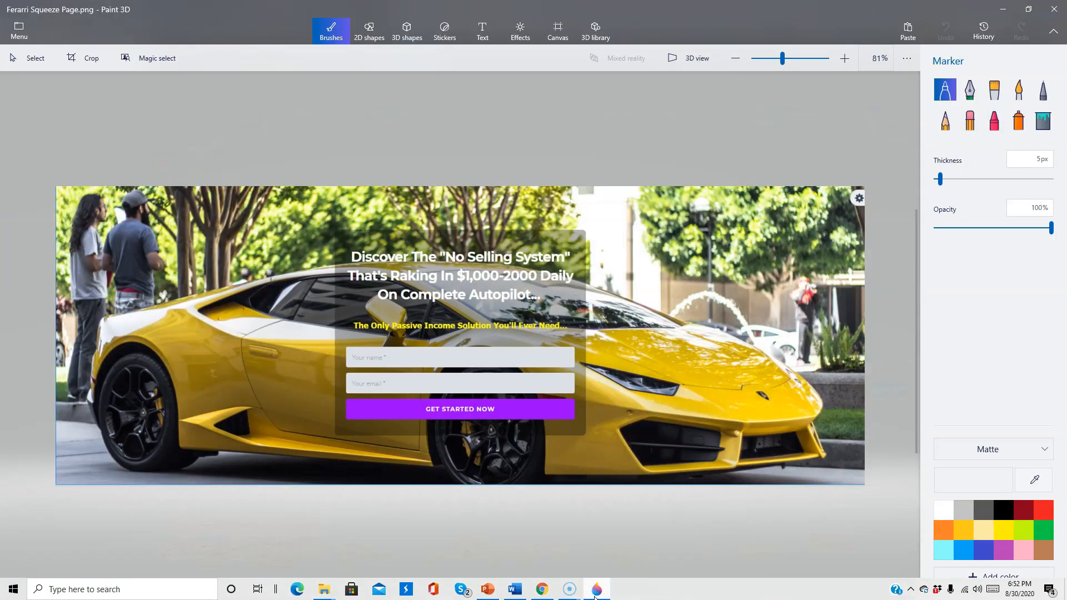
left_click(596, 590)
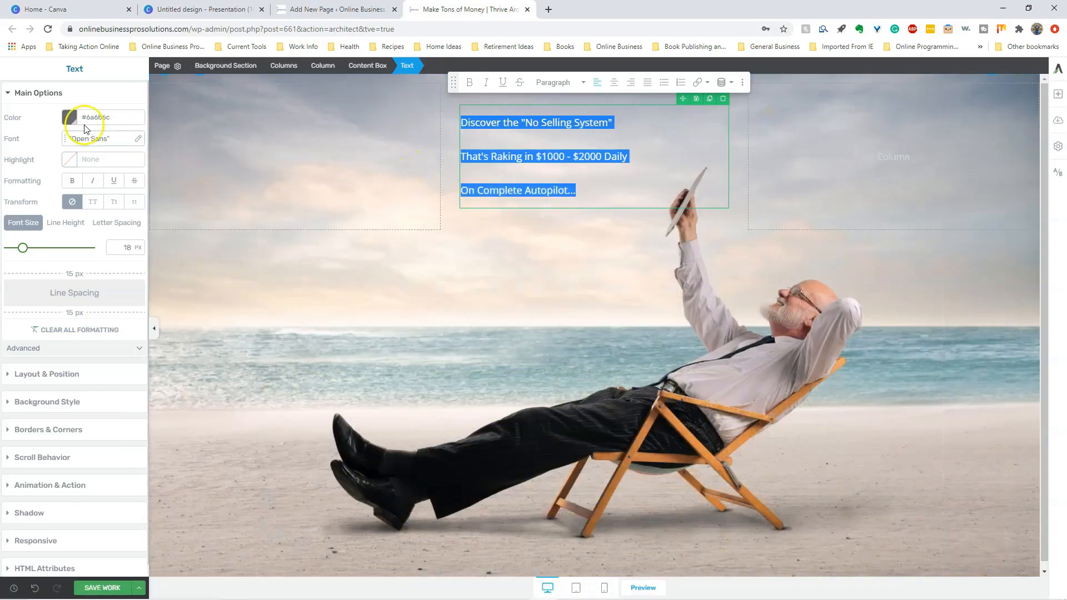
left_click(69, 117)
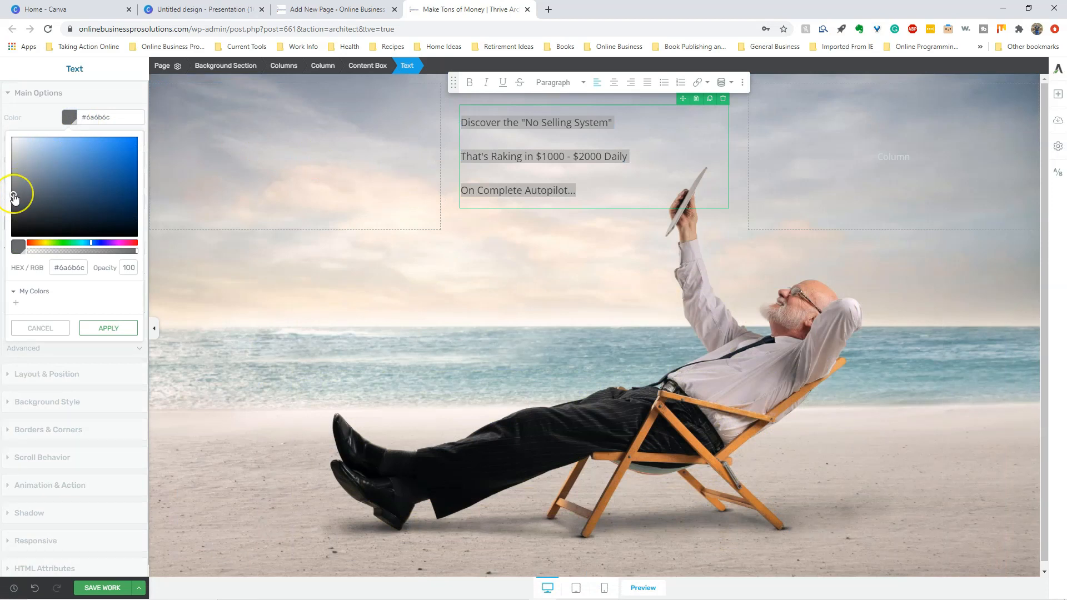
left_click_drag(13, 196, 12, 141)
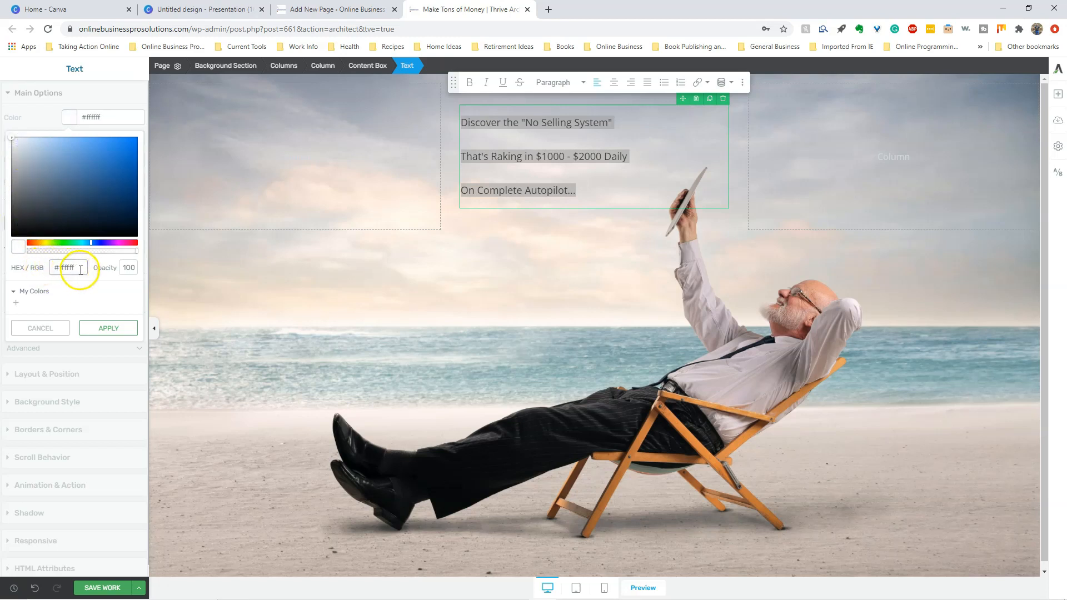
left_click(108, 328)
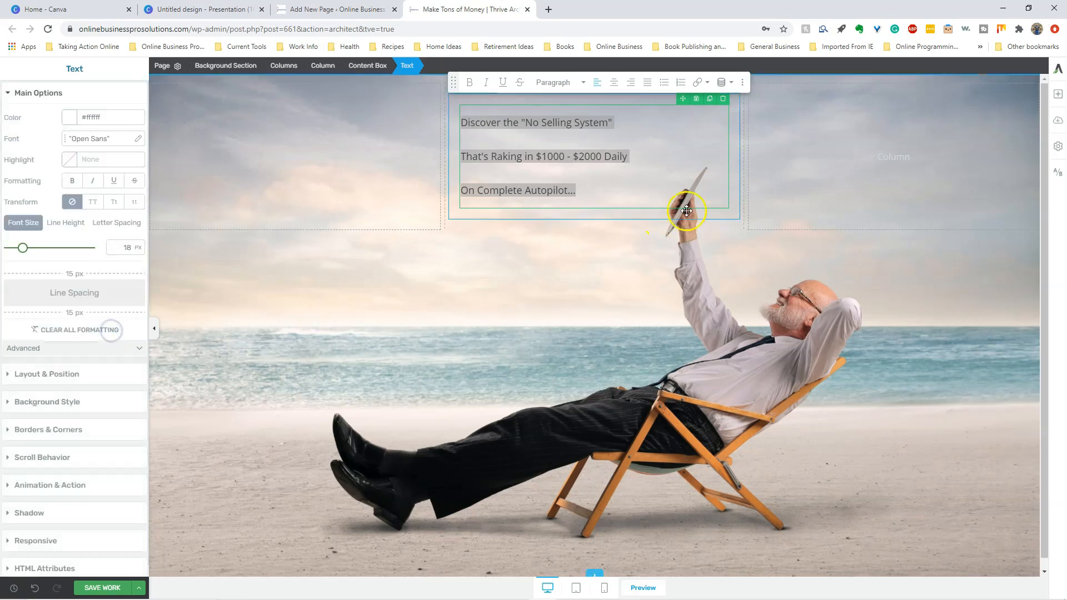
left_click(709, 160)
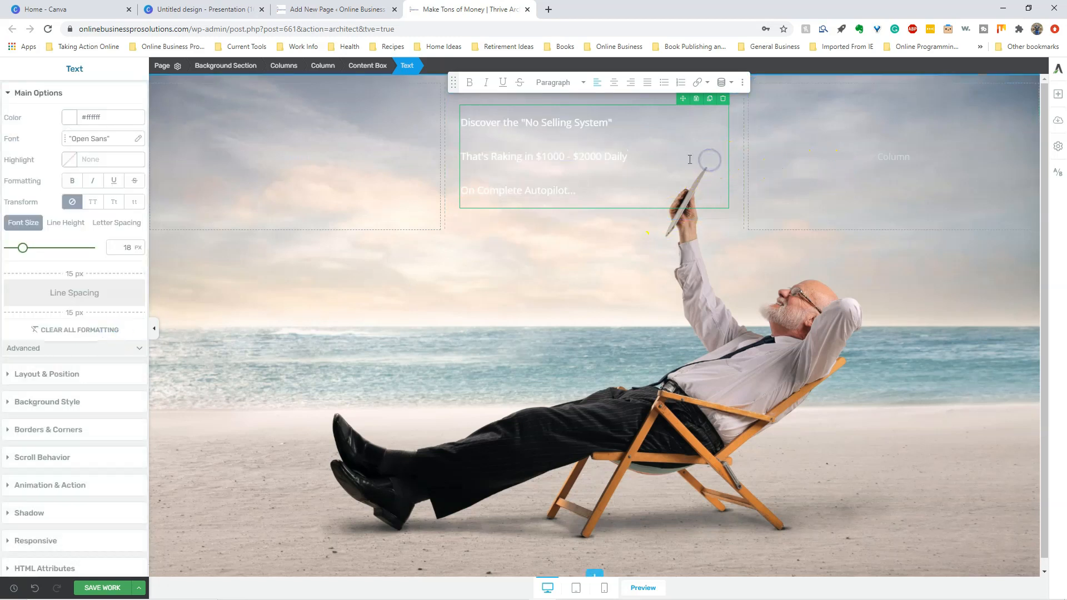
- Set the font of all three headline lines to Roboto from Google Fonts after trying Quicksand
left_click_drag(462, 117, 571, 190)
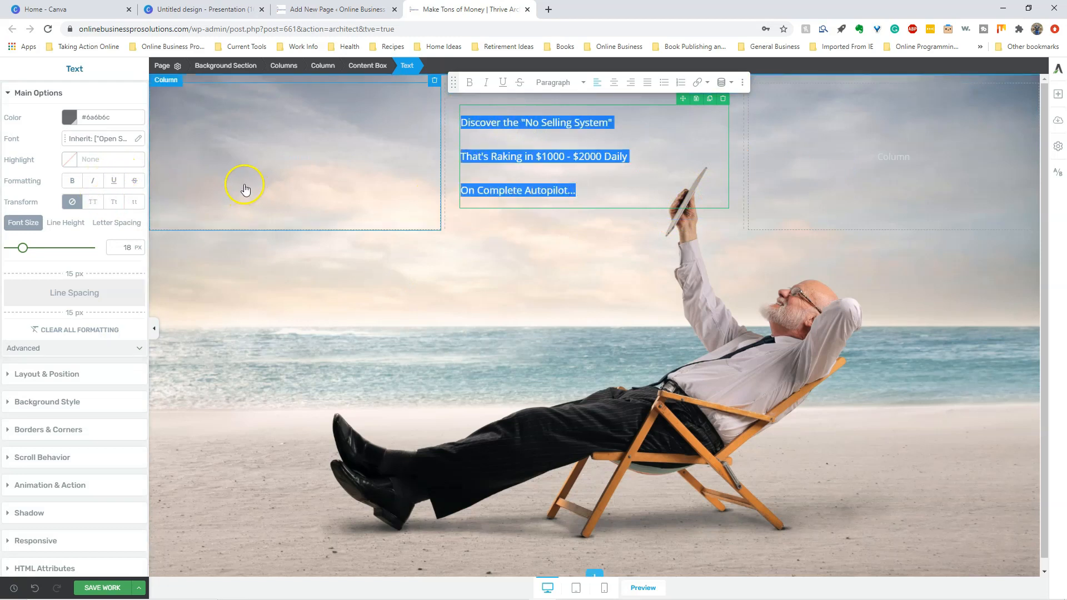
left_click(138, 139)
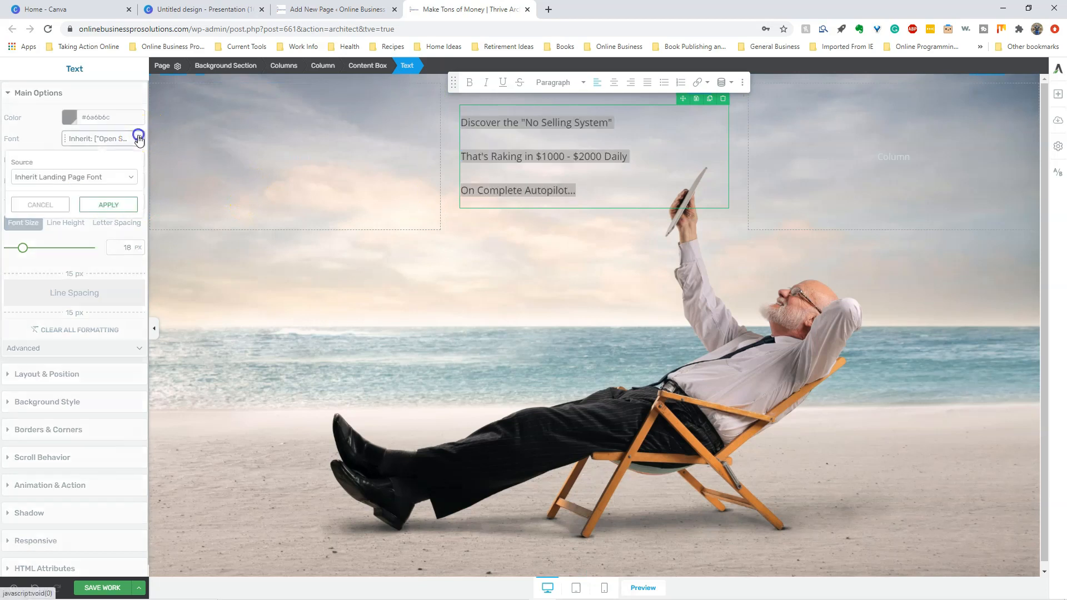
left_click(131, 176)
left_click(33, 189)
left_click(130, 198)
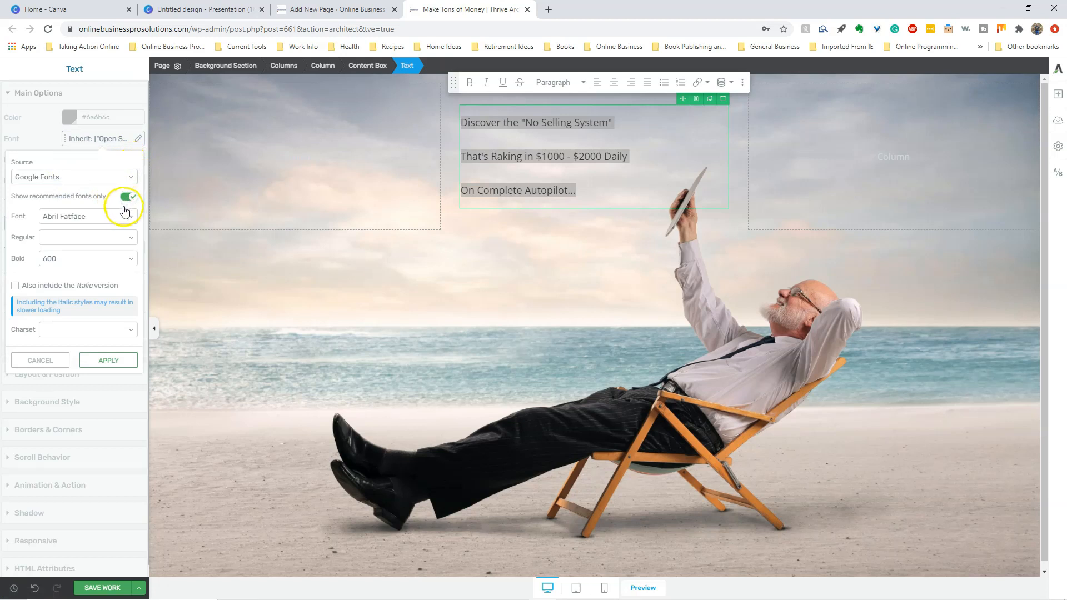
left_click(131, 220)
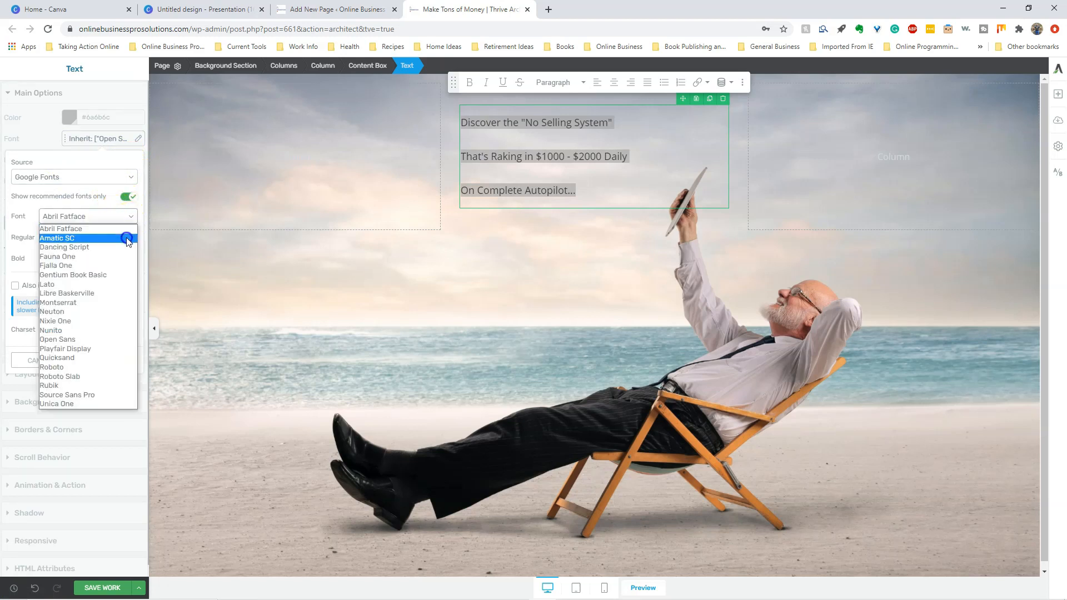
left_click(73, 358)
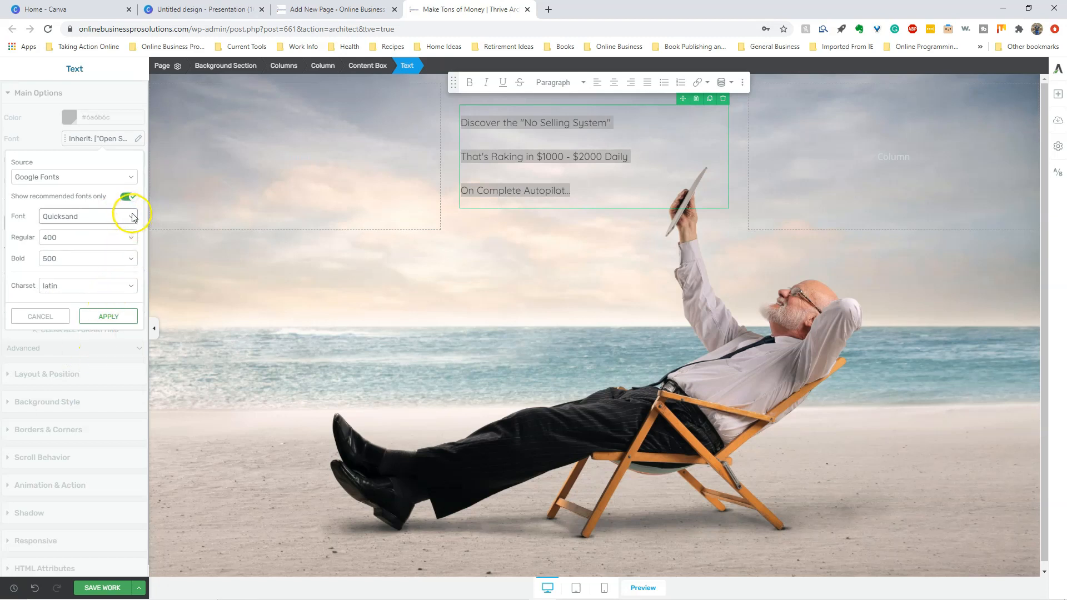
left_click(132, 217)
left_click(70, 361)
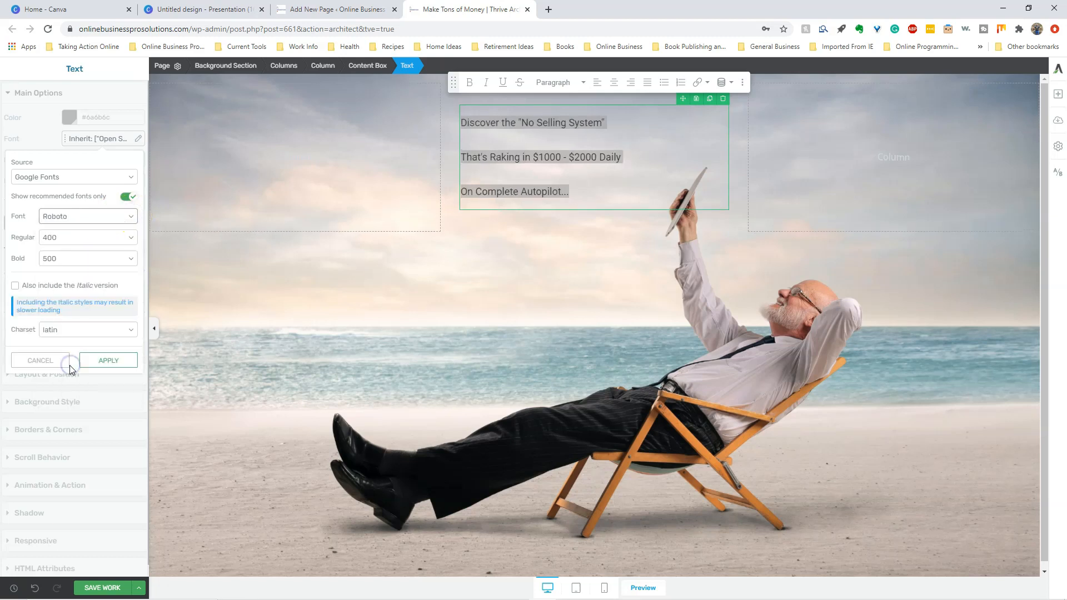
left_click(97, 362)
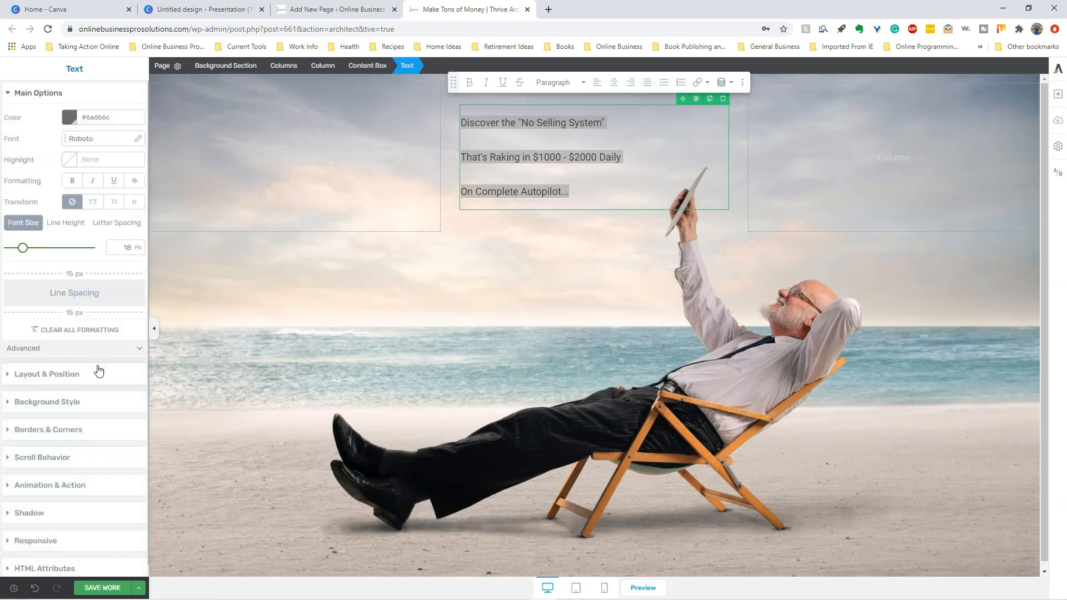
- Reapply white, #ffffff, as the text color of the three headline lines
left_click(68, 117)
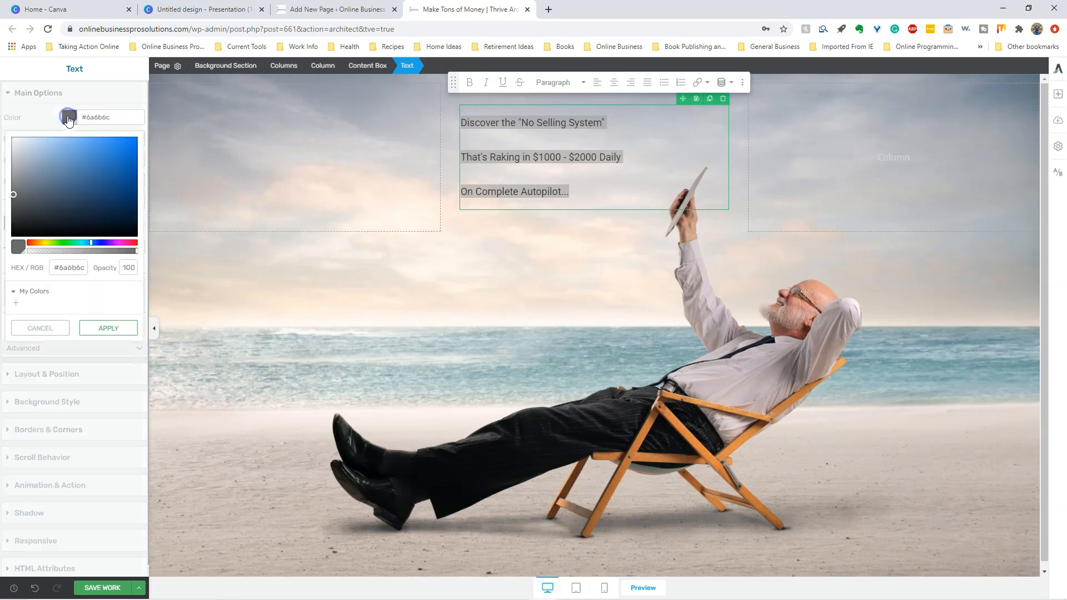
left_click(13, 136)
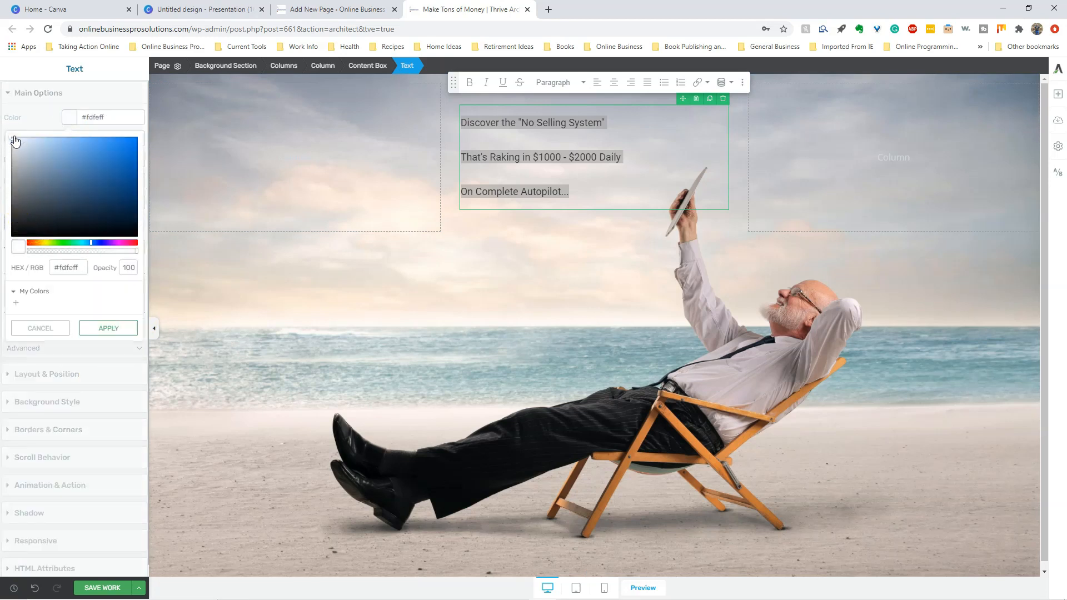
left_click(12, 137)
left_click(101, 328)
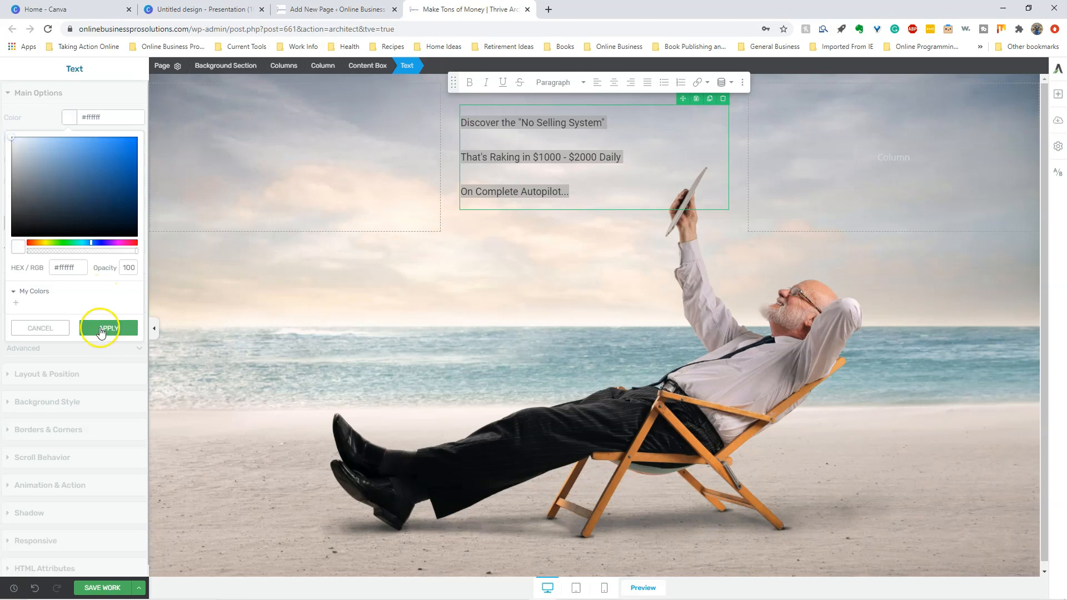
left_click(676, 157)
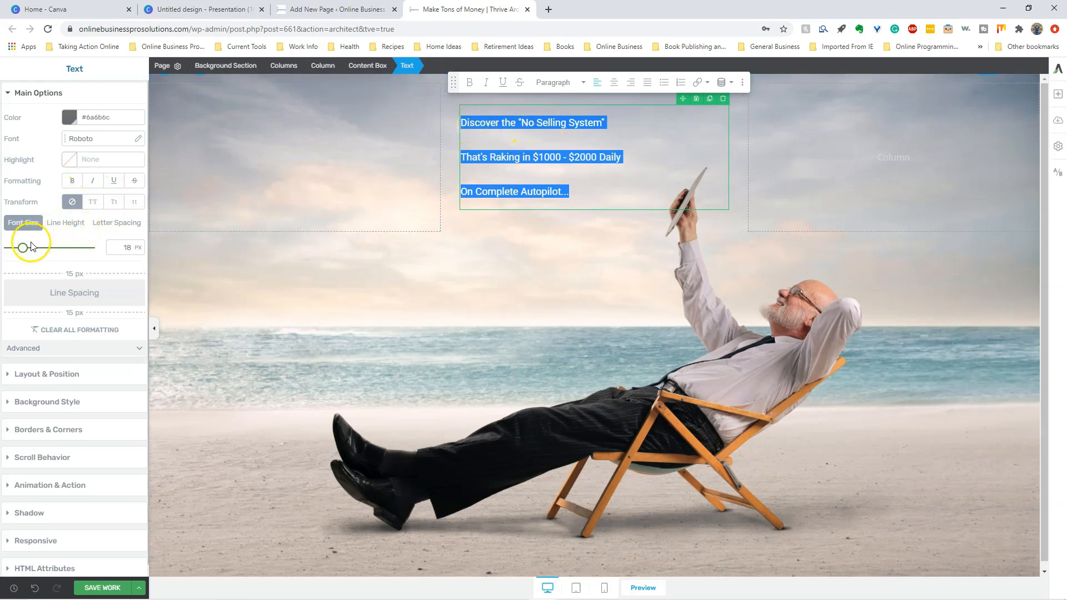
- Set the headline's font size to 29 px and center-align its three lines
left_click_drag(25, 250, 32, 251)
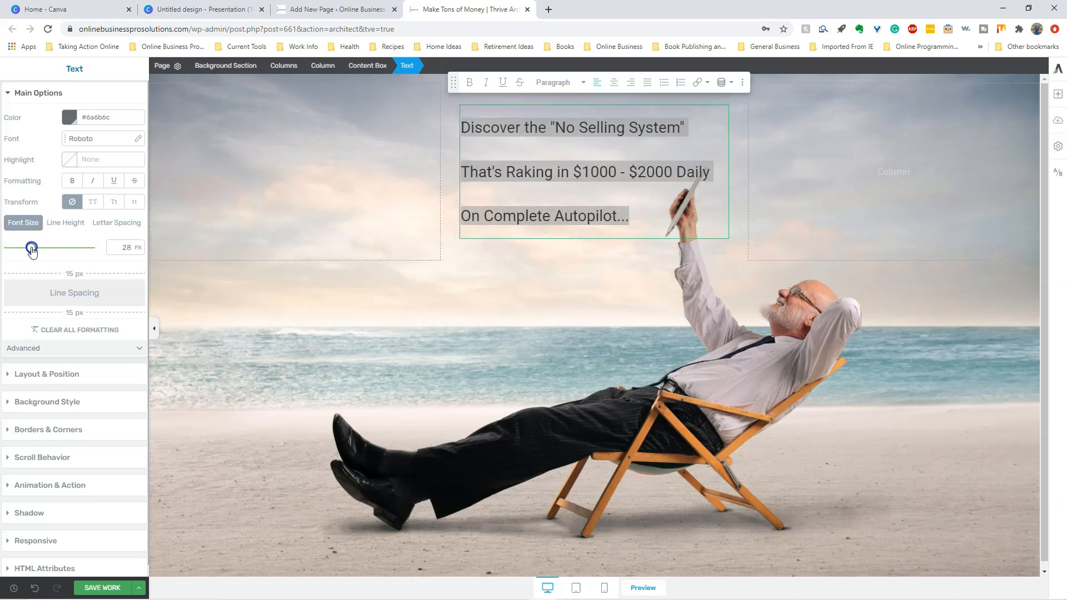
left_click_drag(33, 251, 32, 251)
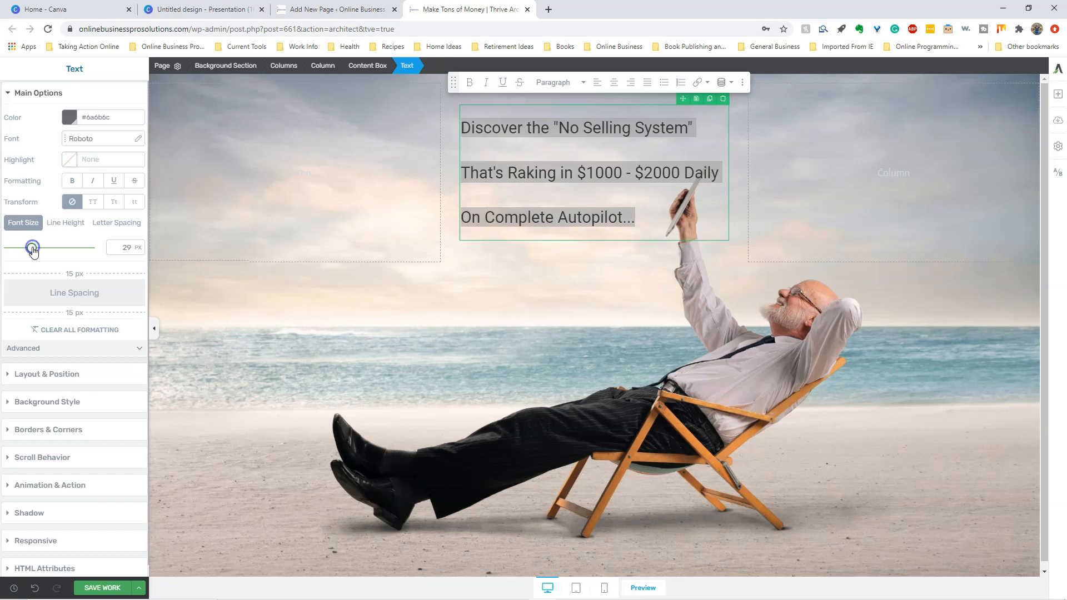
left_click(613, 83)
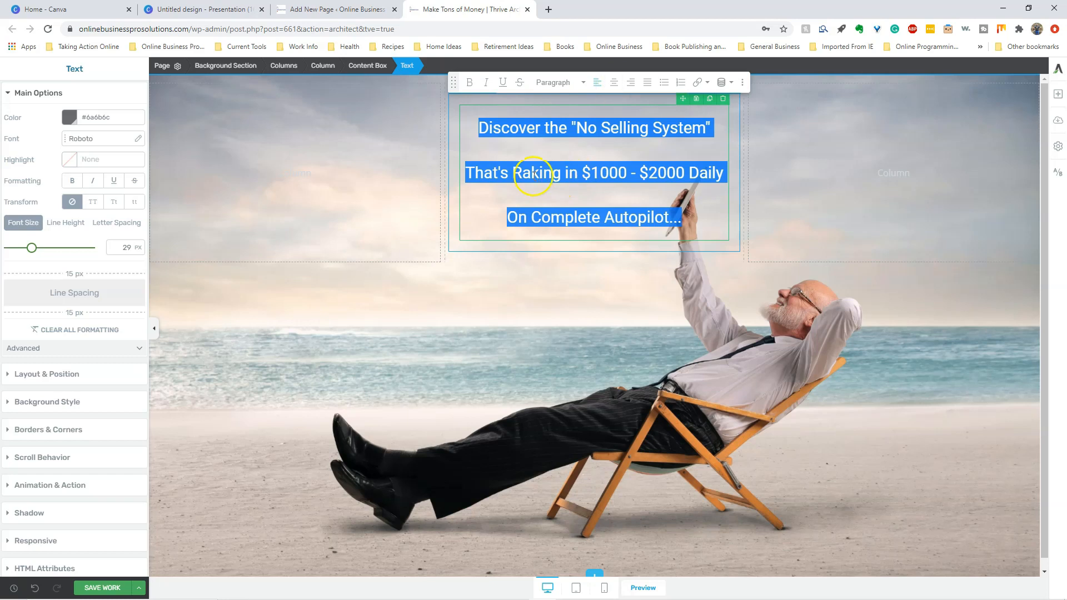
left_click(523, 140)
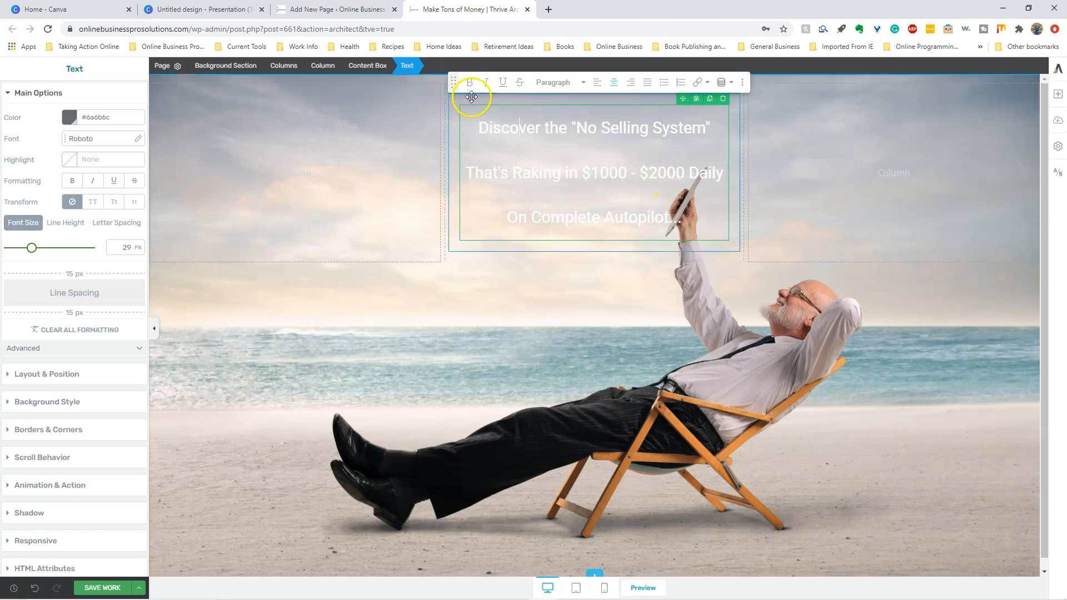
left_click(322, 119)
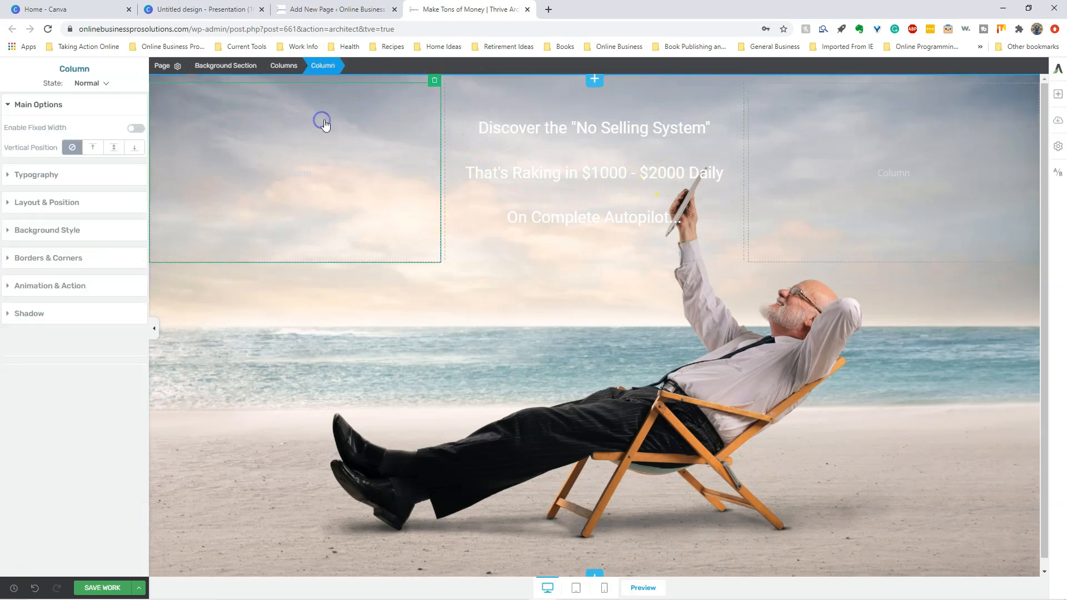
- Add a black #000000 color layer to the content box background, saving the work before lowering the layer's opacity to 33
left_click(499, 103)
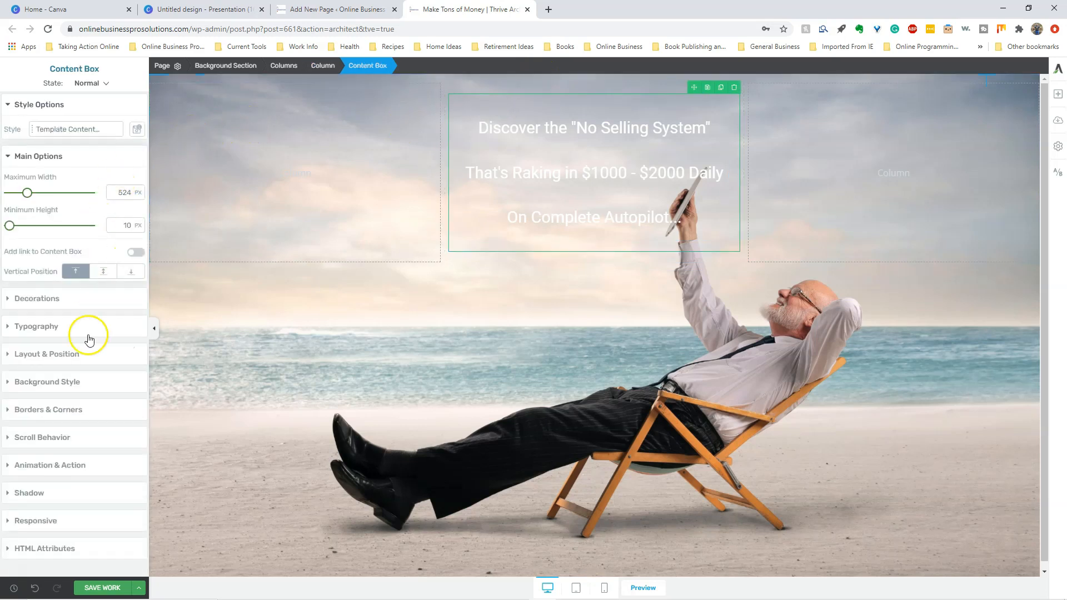
left_click(67, 383)
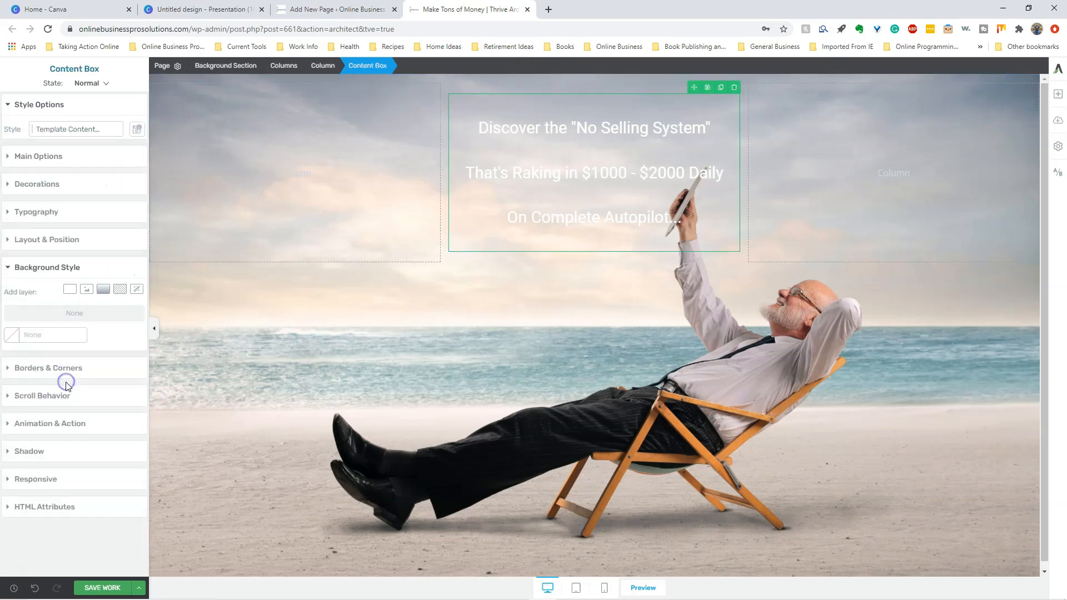
left_click(71, 290)
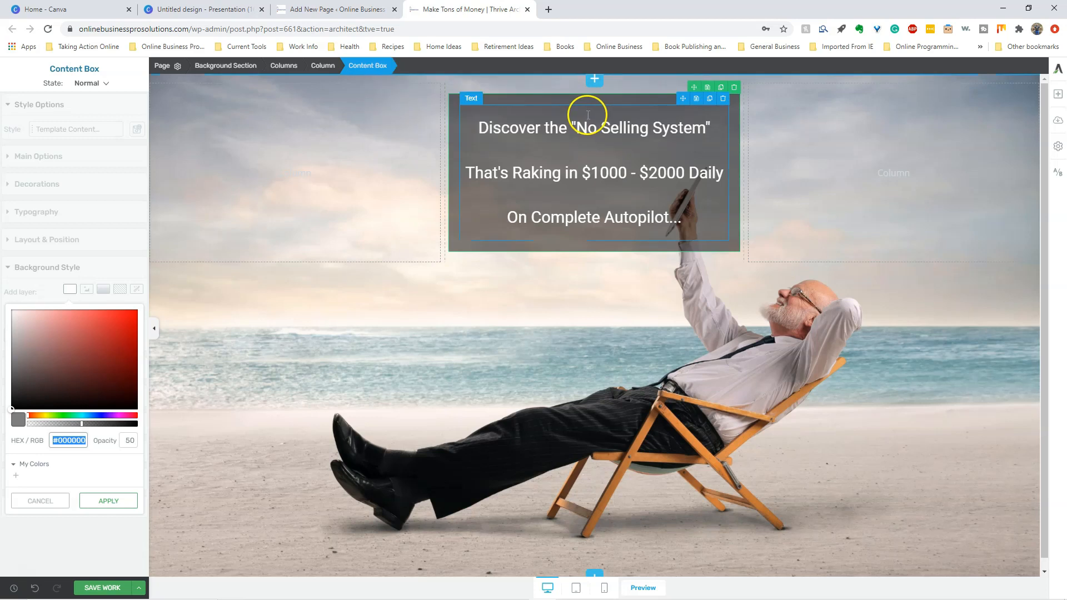
left_click(105, 588)
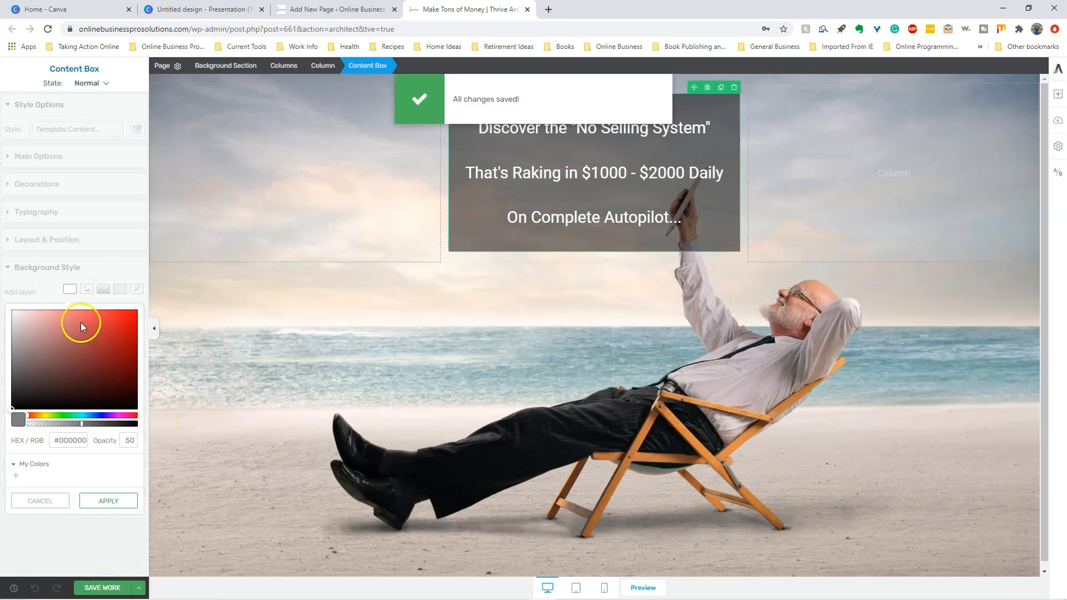
left_click(83, 425)
mouse_move(82, 425)
left_mouse_down()
mouse_move(56, 428)
mouse_move(140, 430)
mouse_move(64, 427)
left_mouse_up()
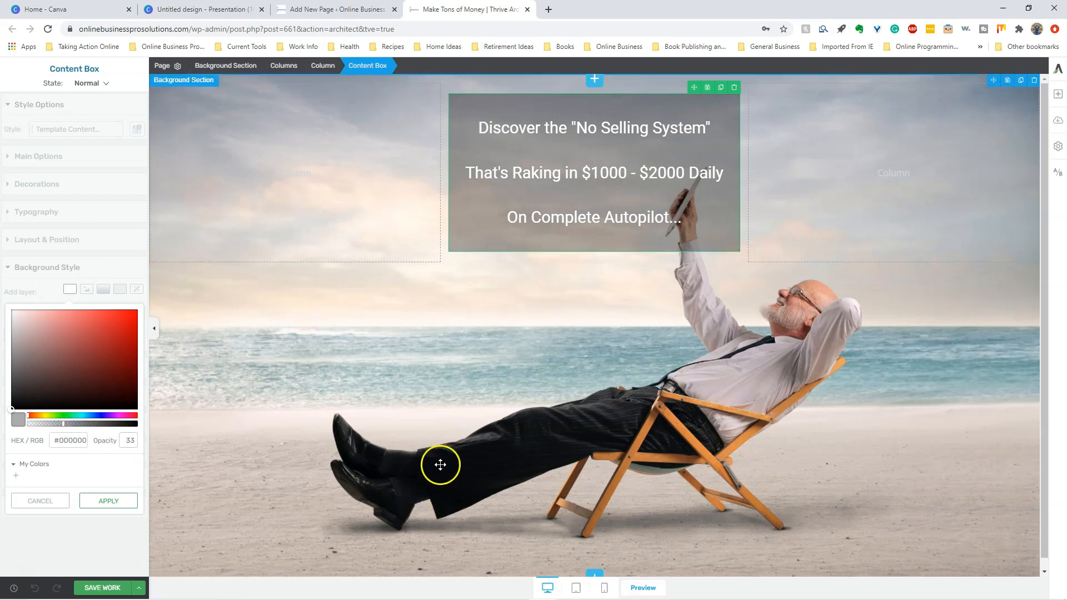
- Reduce the line spacing of the three headline lines to 0 px above and 6 px below
left_click(461, 111)
left_click_drag(460, 111, 693, 232)
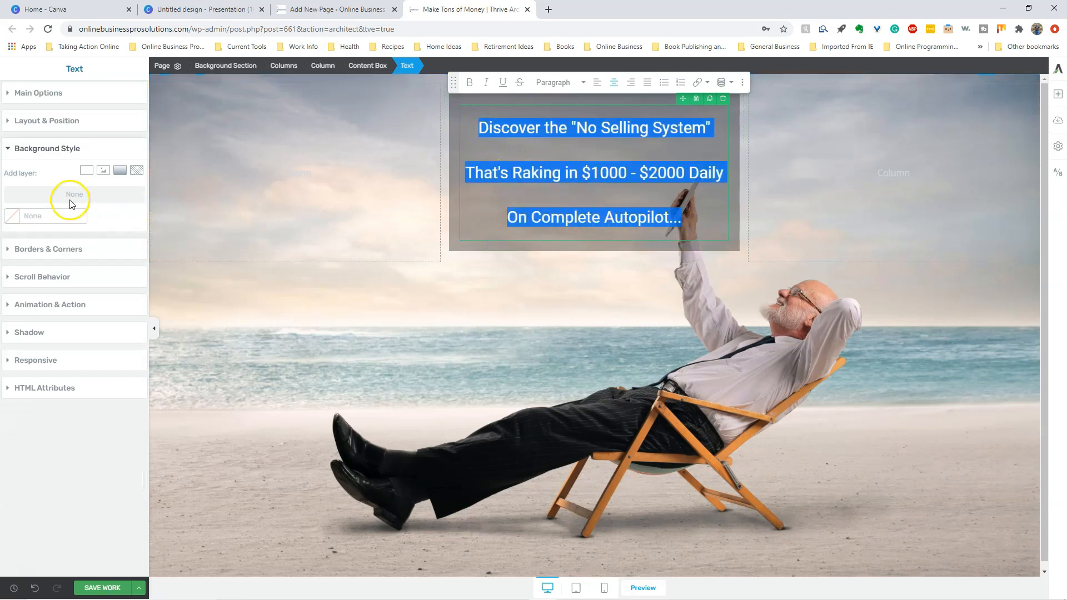
left_click(33, 93)
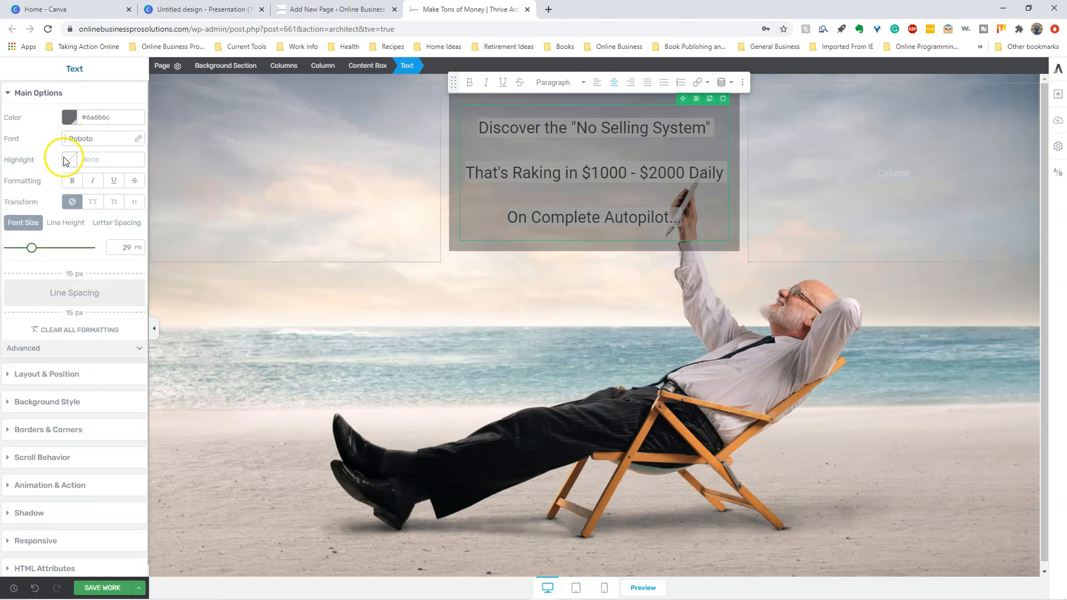
left_click_drag(66, 273, 66, 302)
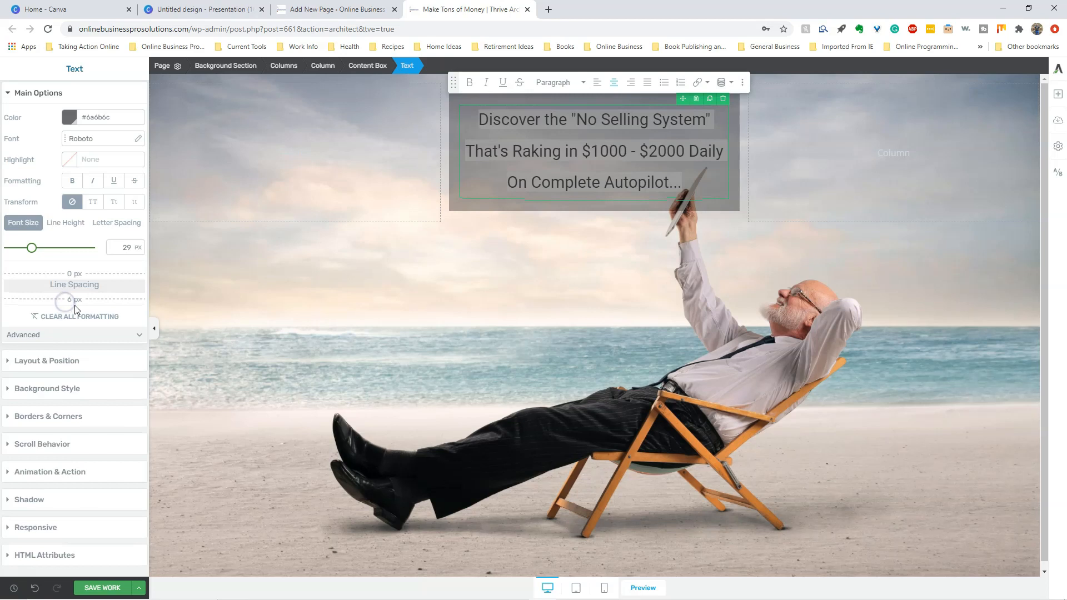
left_click(363, 179)
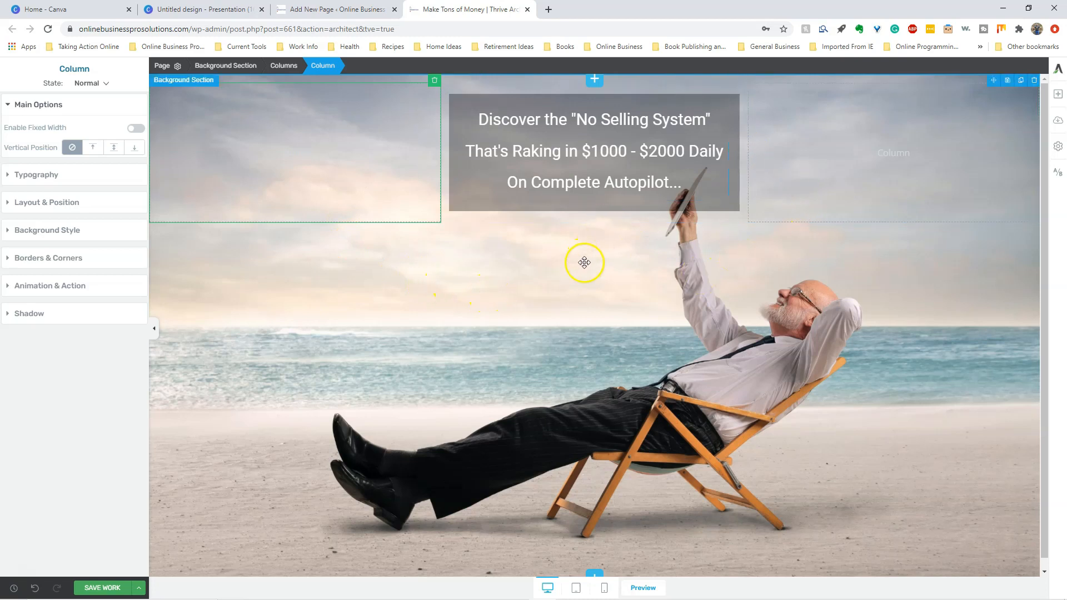
- Check the sample squeeze page in Paint 3D and add a text element under the headline reading The Only Passive Income Solution You'll Ever Need..
mouse_move(596, 590)
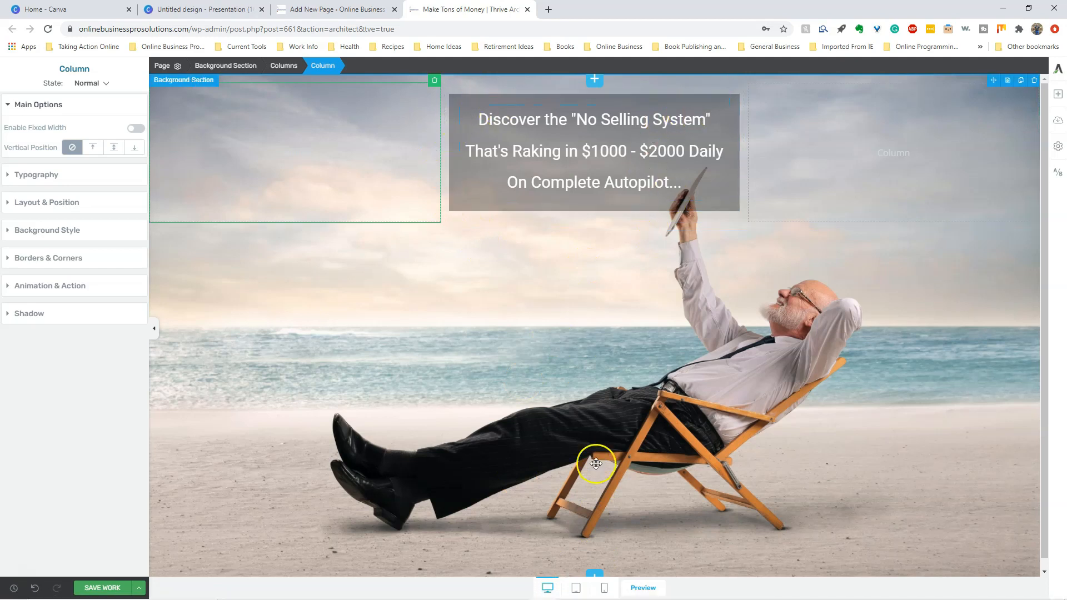
mouse_move(632, 597)
left_click(596, 589)
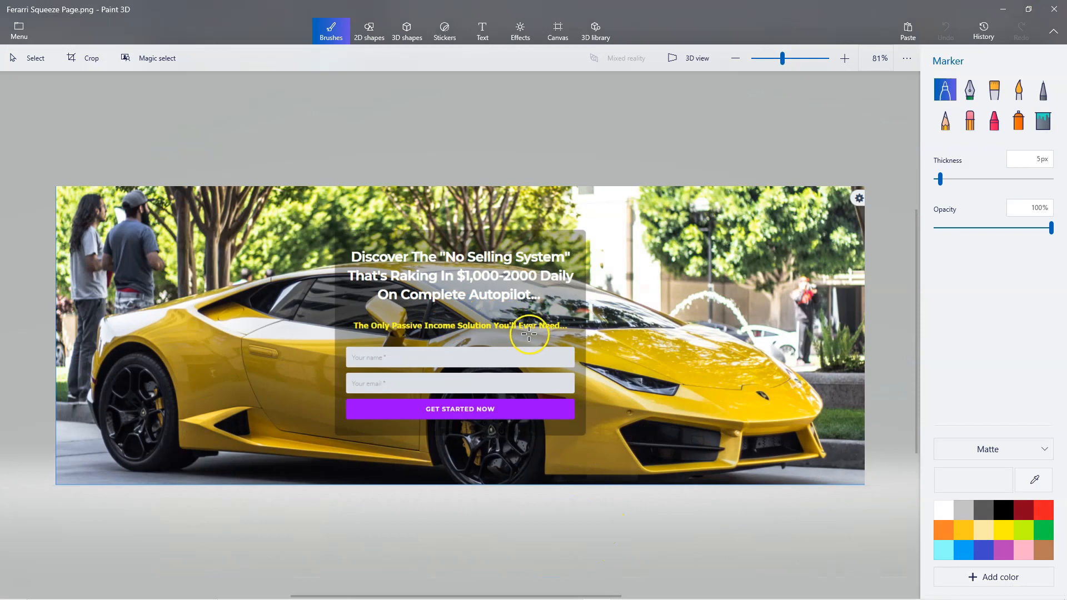
mouse_move(578, 597)
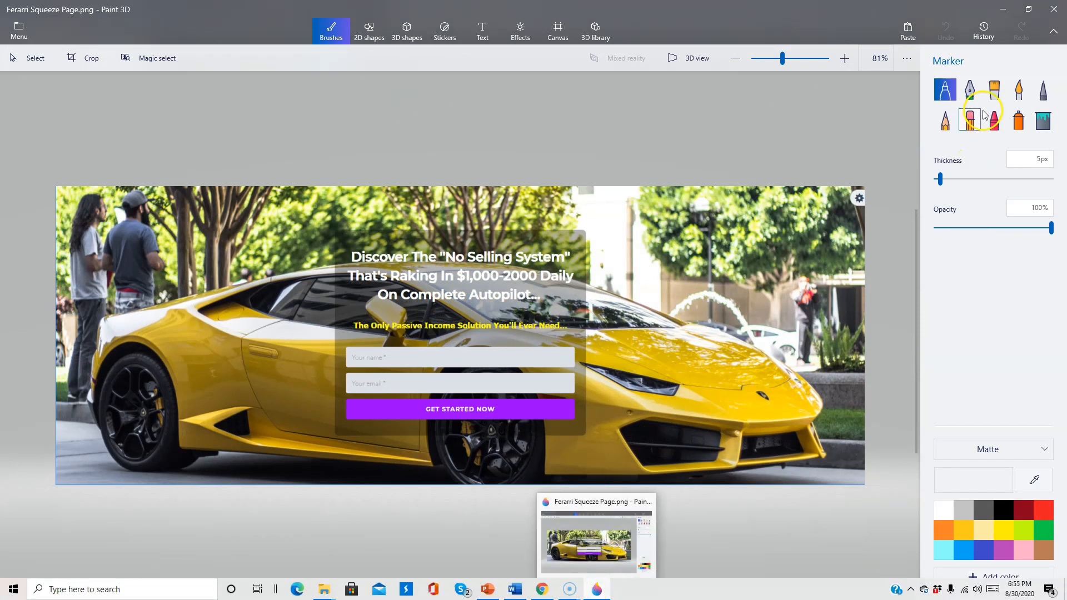
left_click(1003, 10)
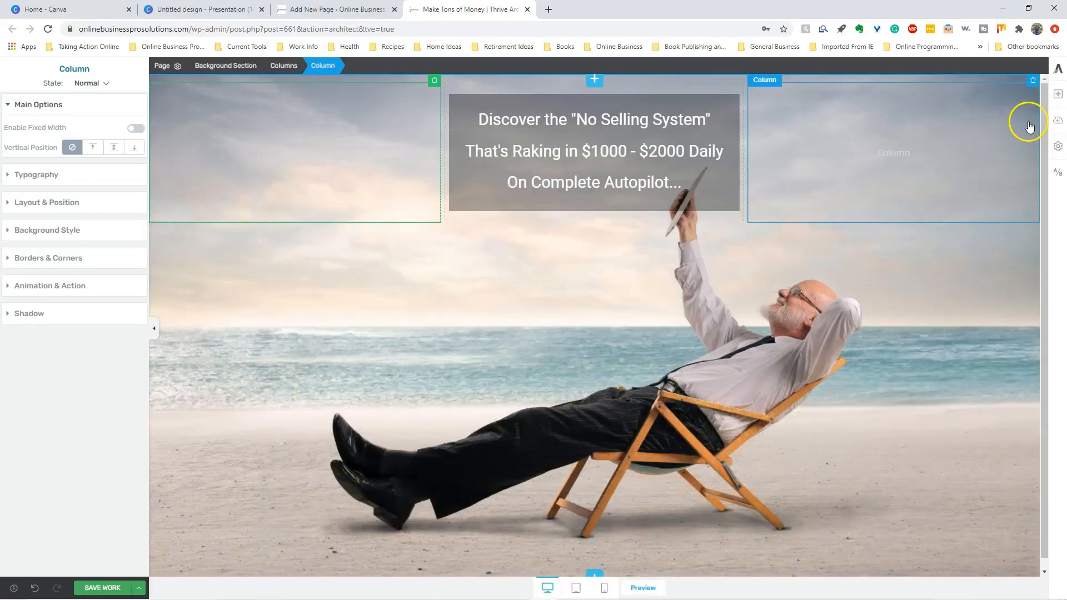
left_click(1058, 96)
left_click_drag(957, 168, 552, 195)
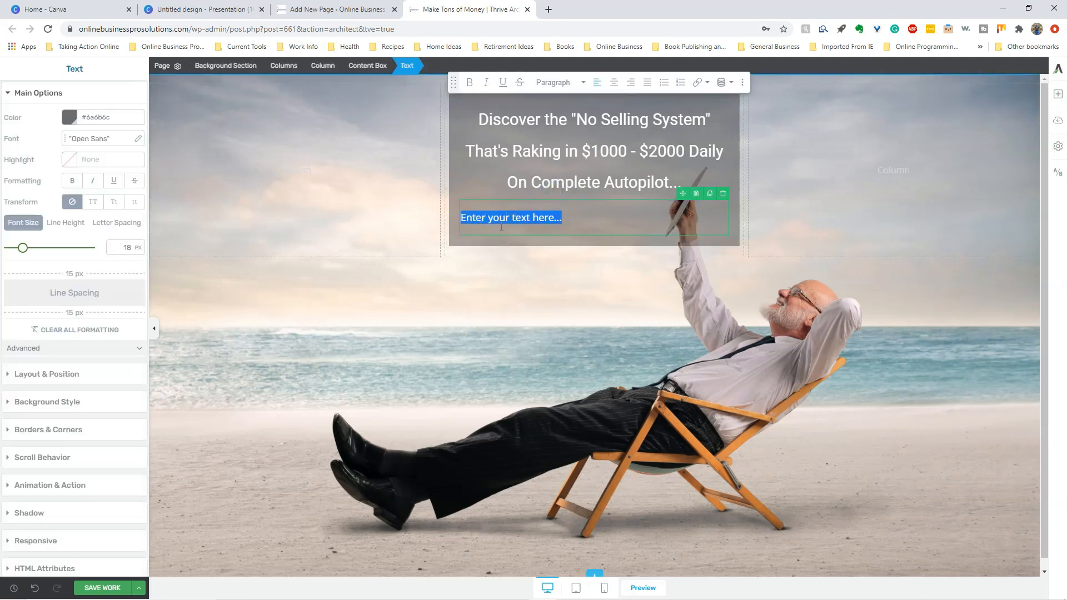
type("The")
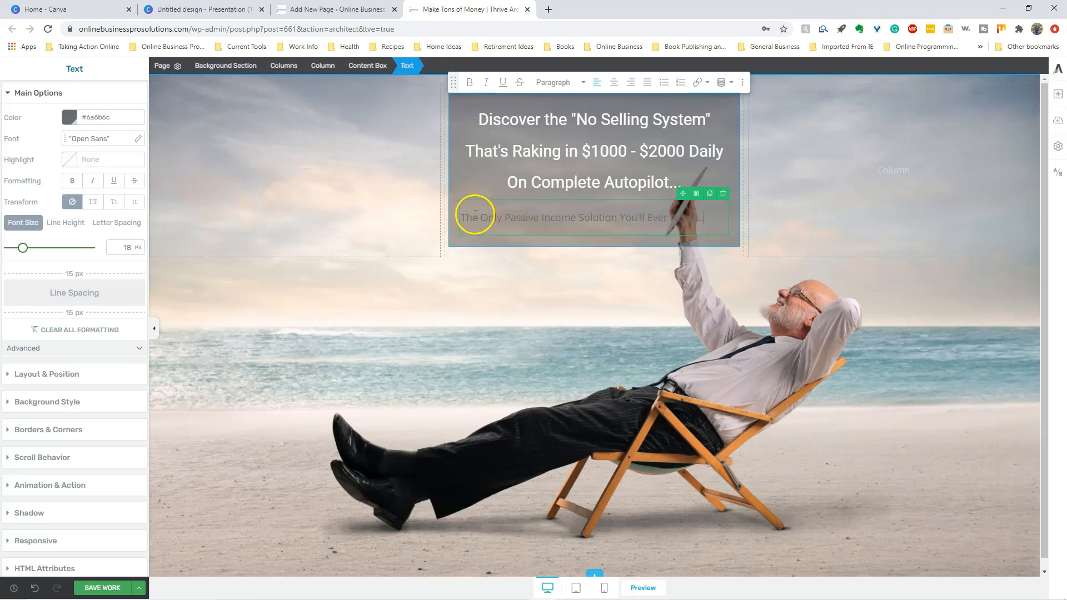
- Set the text color of the subheadline under the headline to yellow #edfc00
left_click_drag(463, 215, 707, 228)
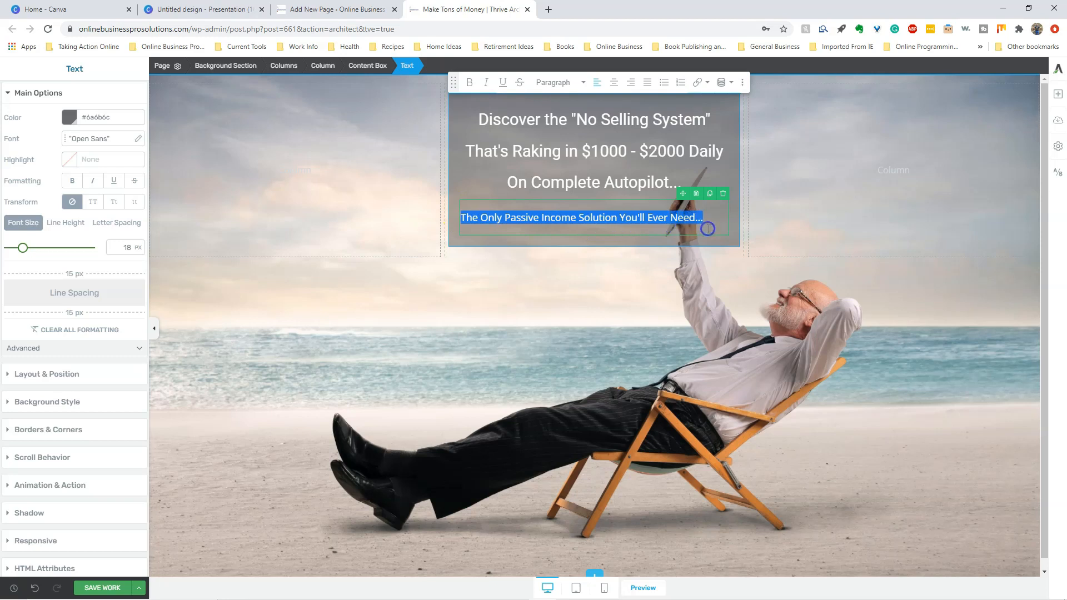
left_click(69, 119)
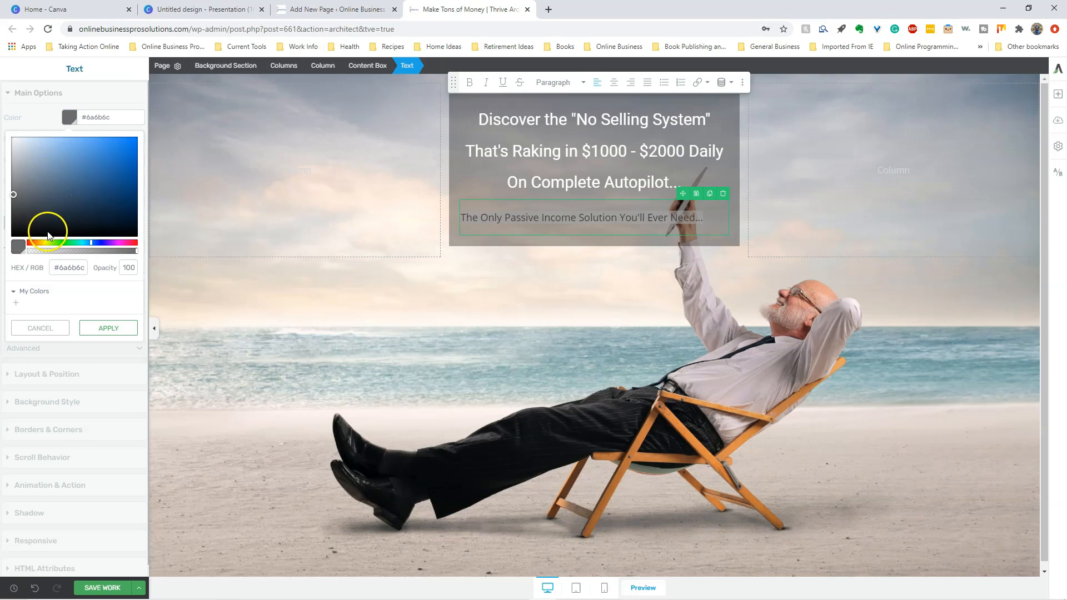
left_click(46, 242)
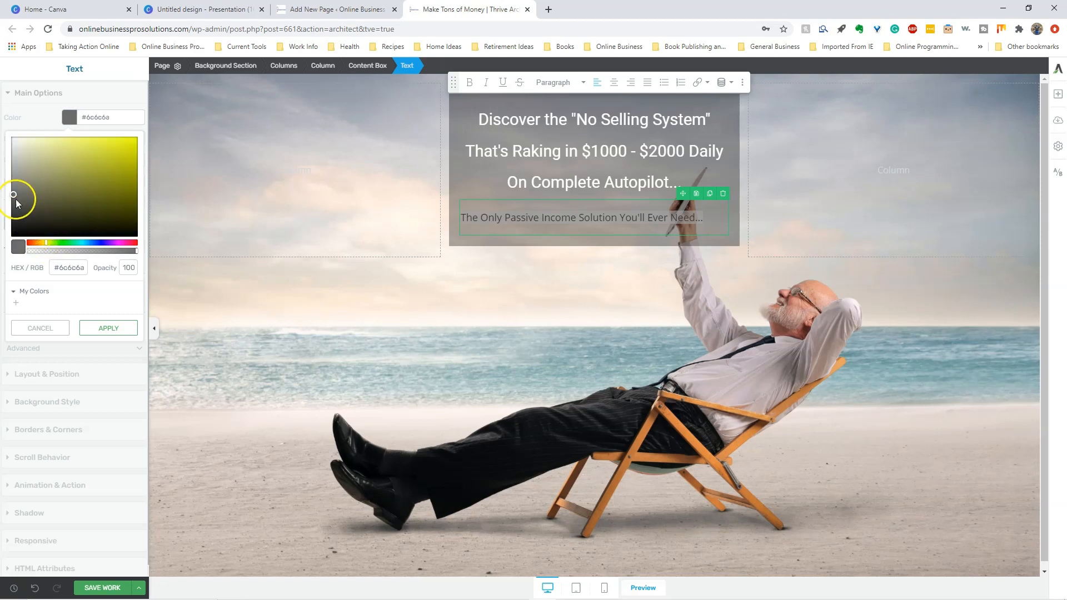
mouse_move(16, 200)
left_mouse_down()
mouse_move(105, 170)
mouse_move(140, 142)
left_mouse_up()
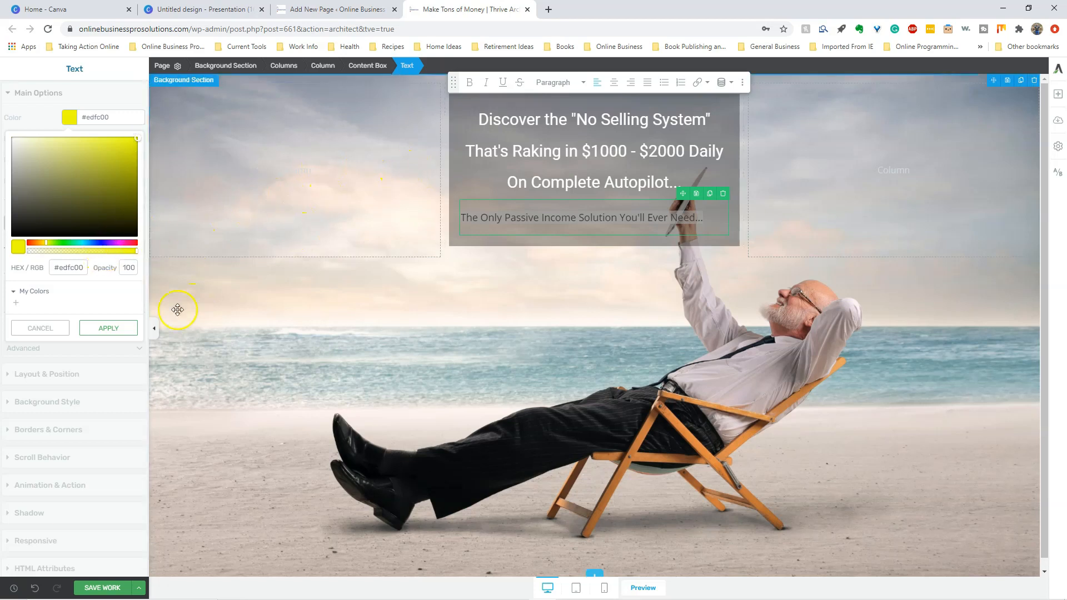
left_click(110, 329)
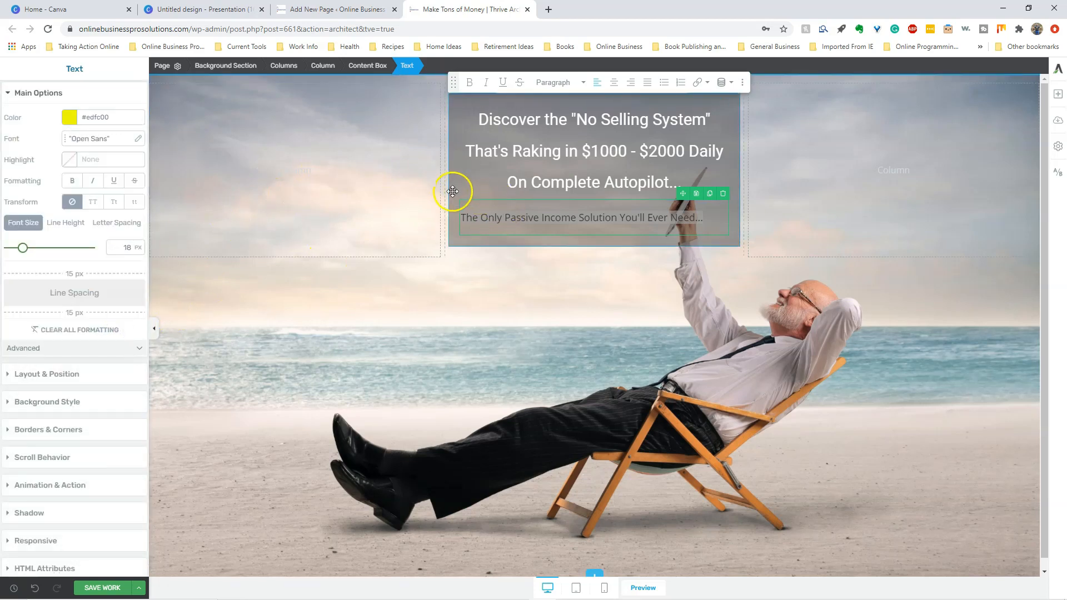
left_click(420, 190)
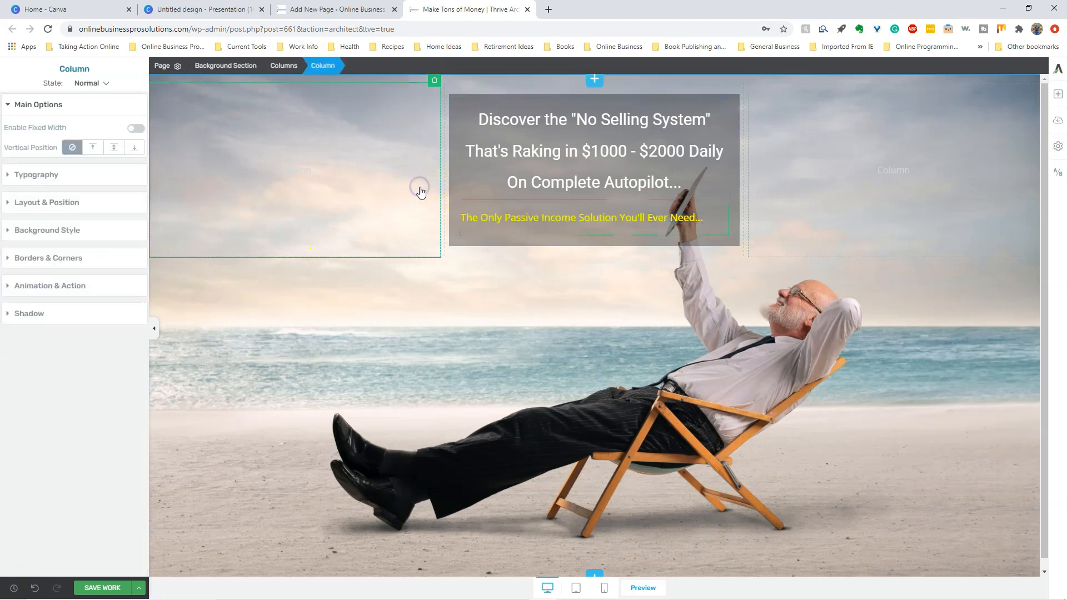
- Try Open Sans and Montserrat from Google Fonts on the yellow subheadline before applying Roboto
left_click(461, 217)
left_click_drag(461, 217, 678, 223)
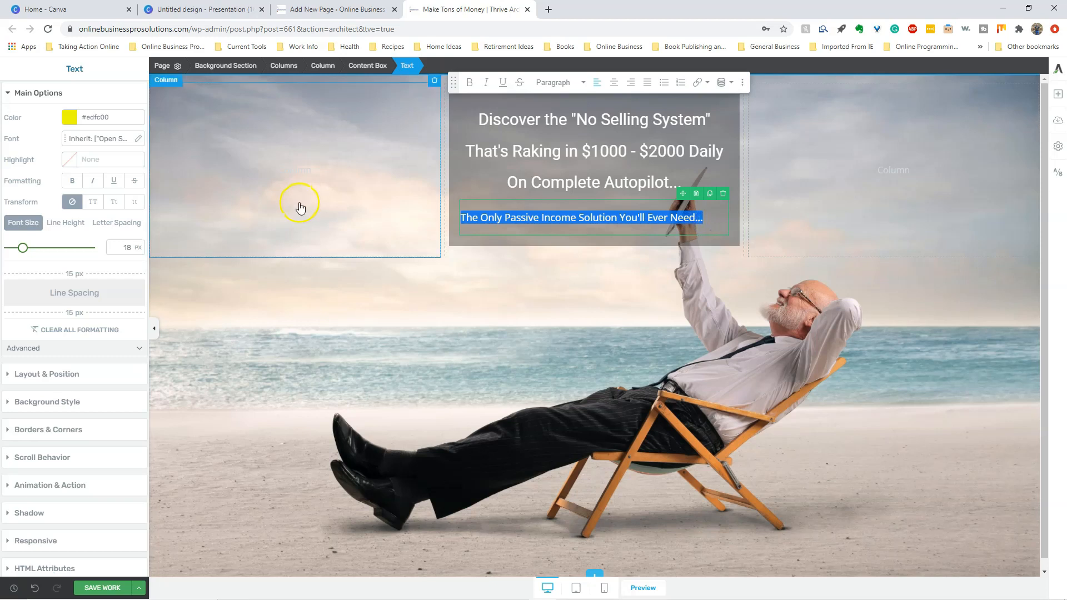
left_click(136, 140)
left_click(133, 177)
left_click(39, 190)
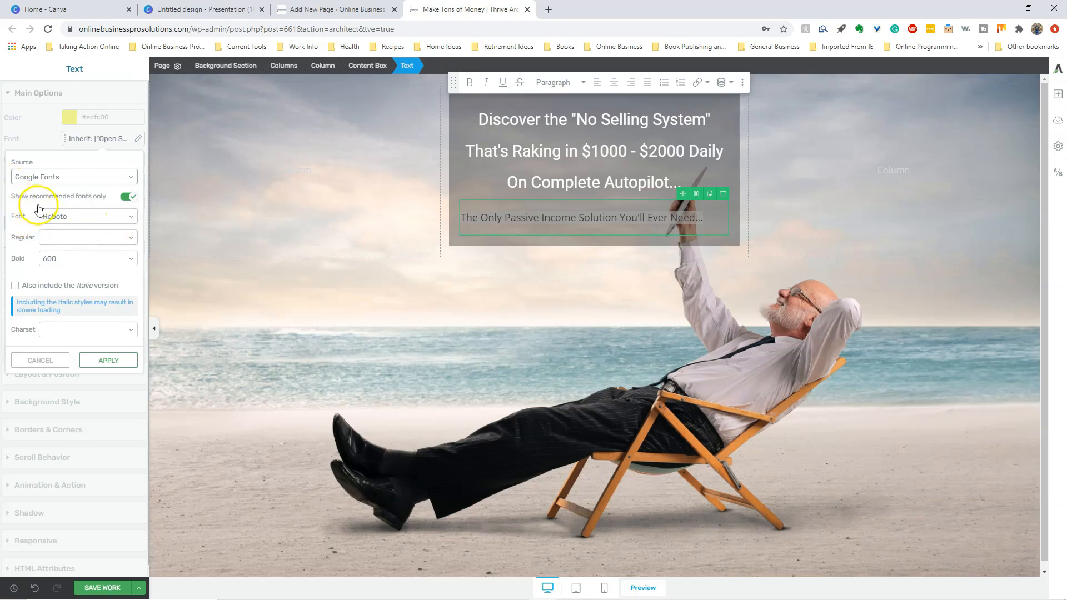
left_click(128, 217)
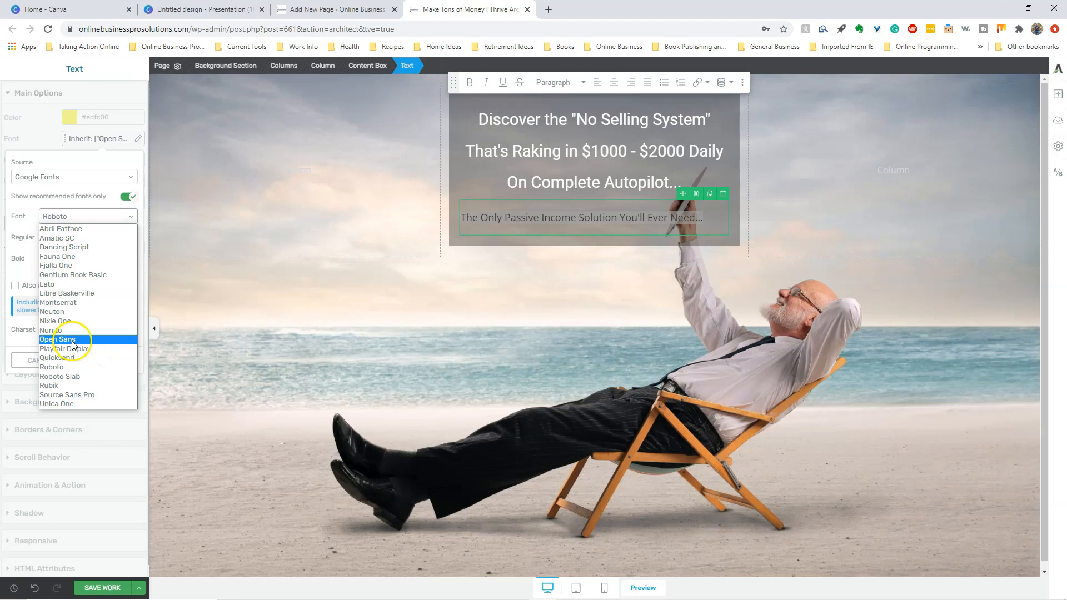
left_click(72, 340)
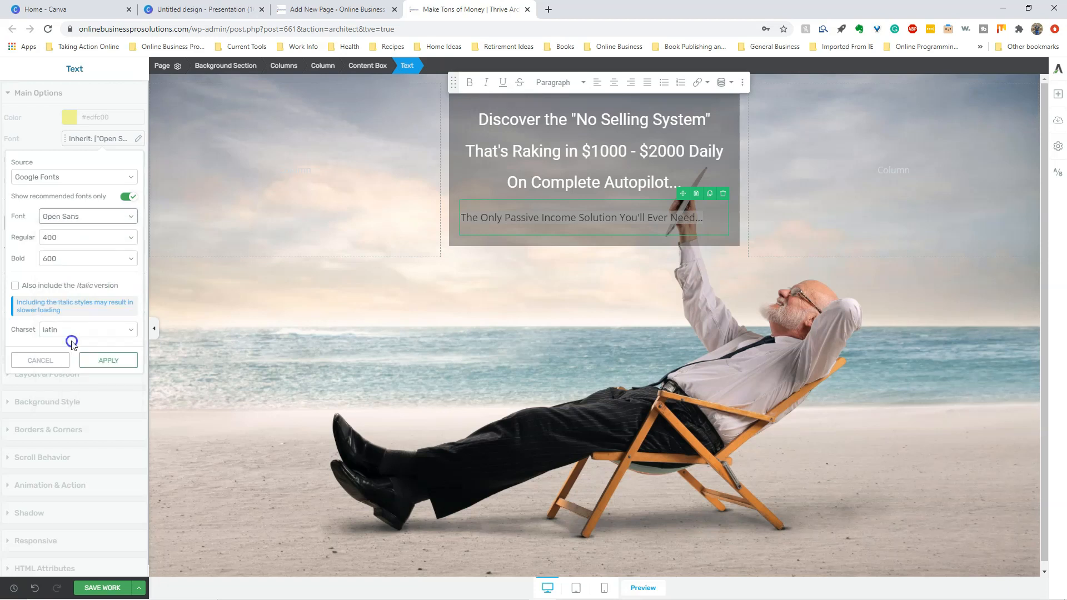
left_click(129, 217)
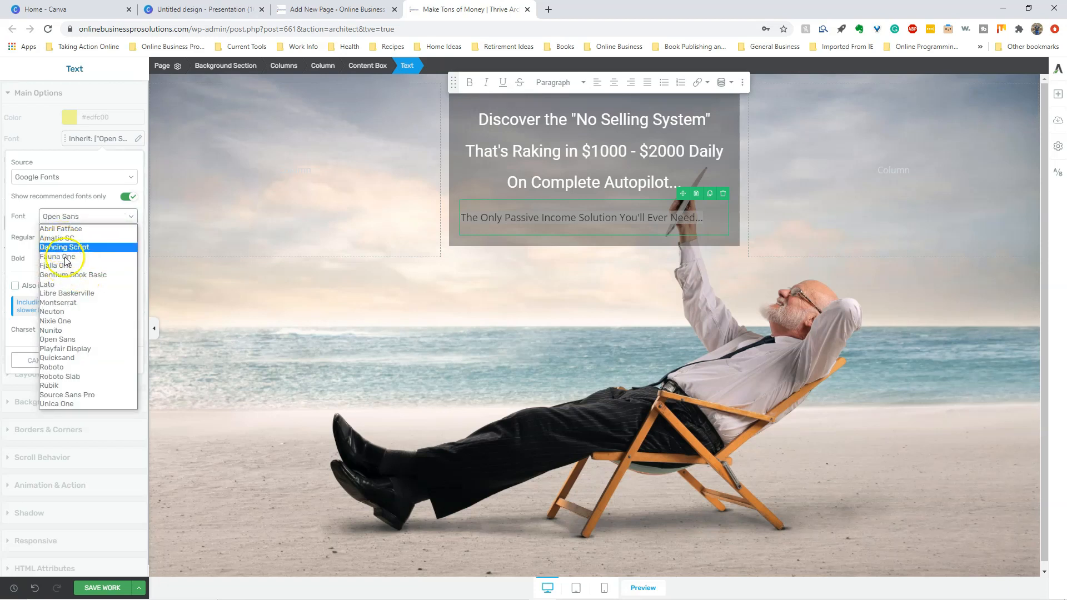
left_click(64, 302)
left_click(132, 219)
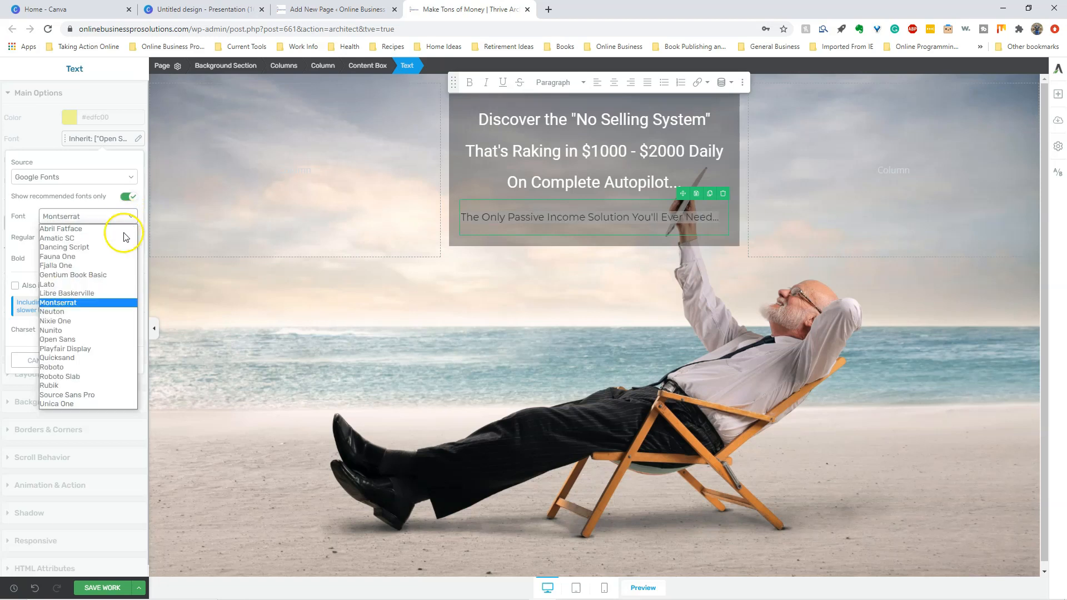
left_click(63, 367)
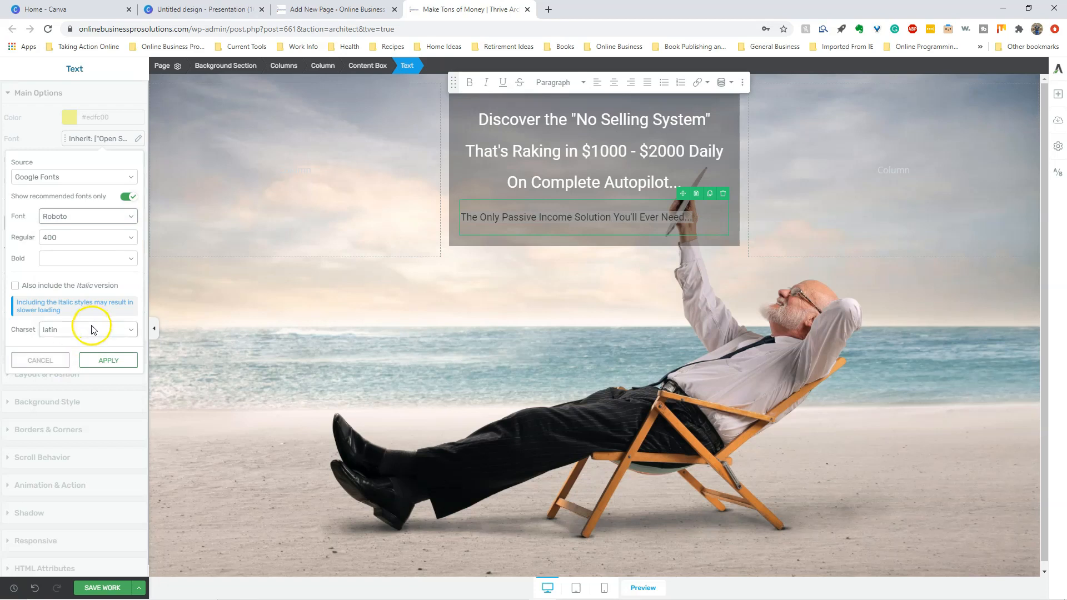
left_click(114, 361)
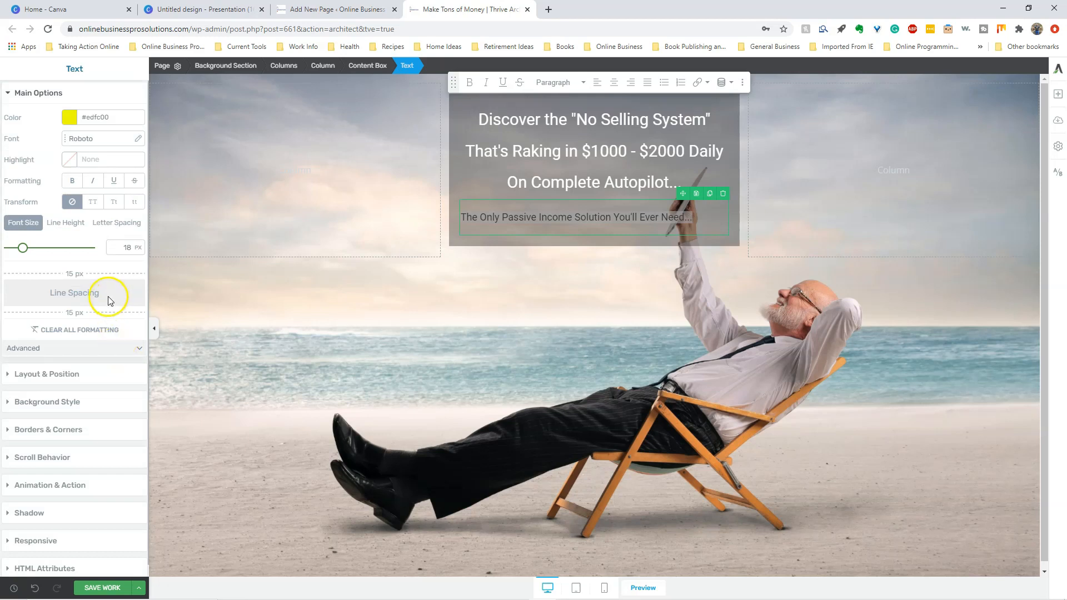
- Make the yellow subheadline bold and center-align it in the content box
triple_click(463, 217)
left_click(692, 216)
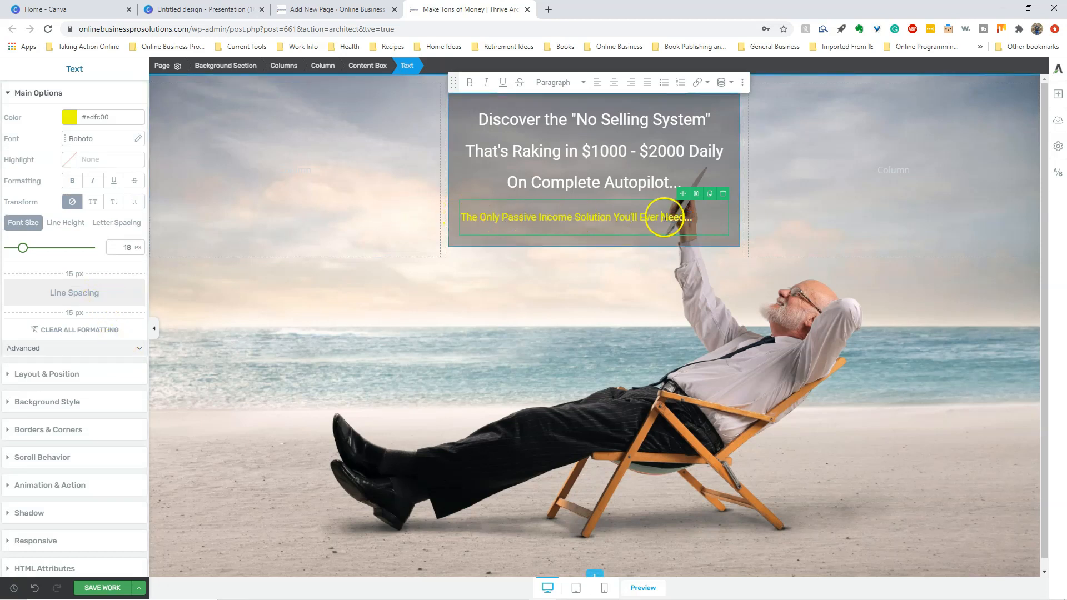
left_click(468, 84)
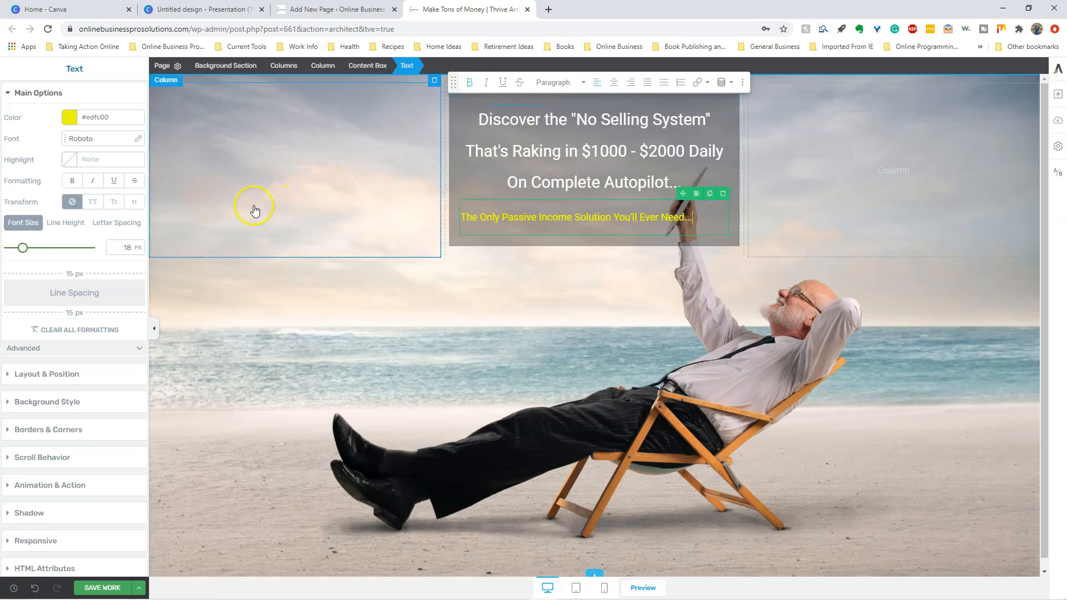
left_click_drag(463, 218, 698, 222)
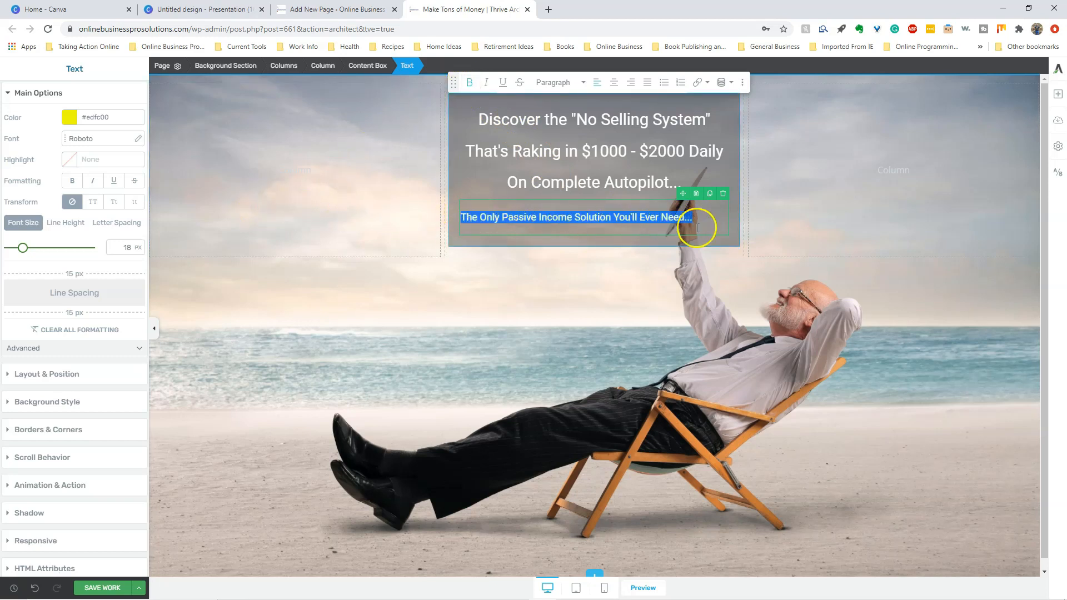
left_click(469, 84)
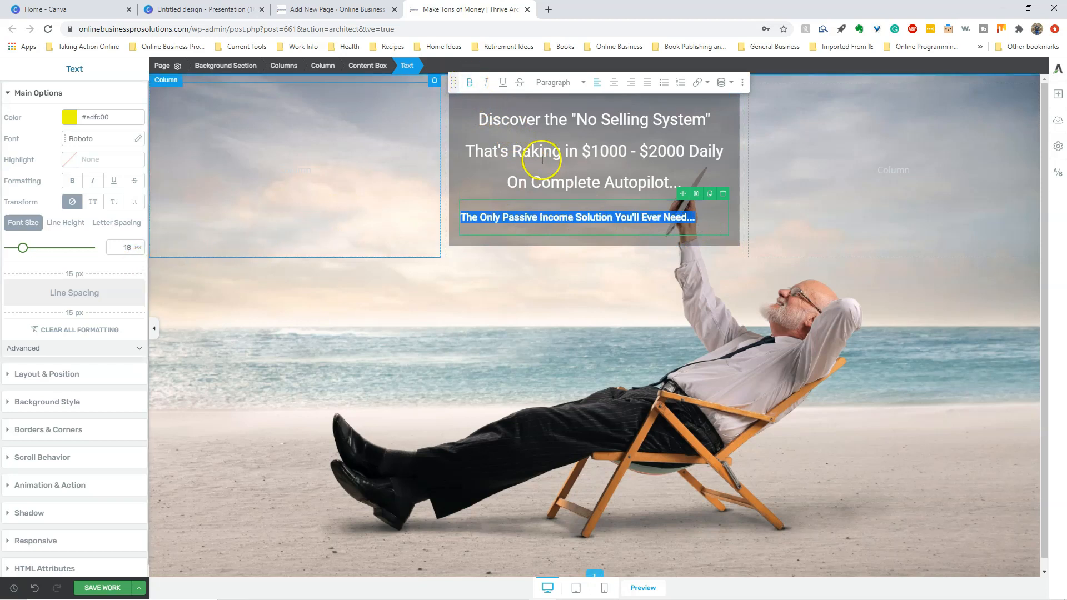
left_click(615, 84)
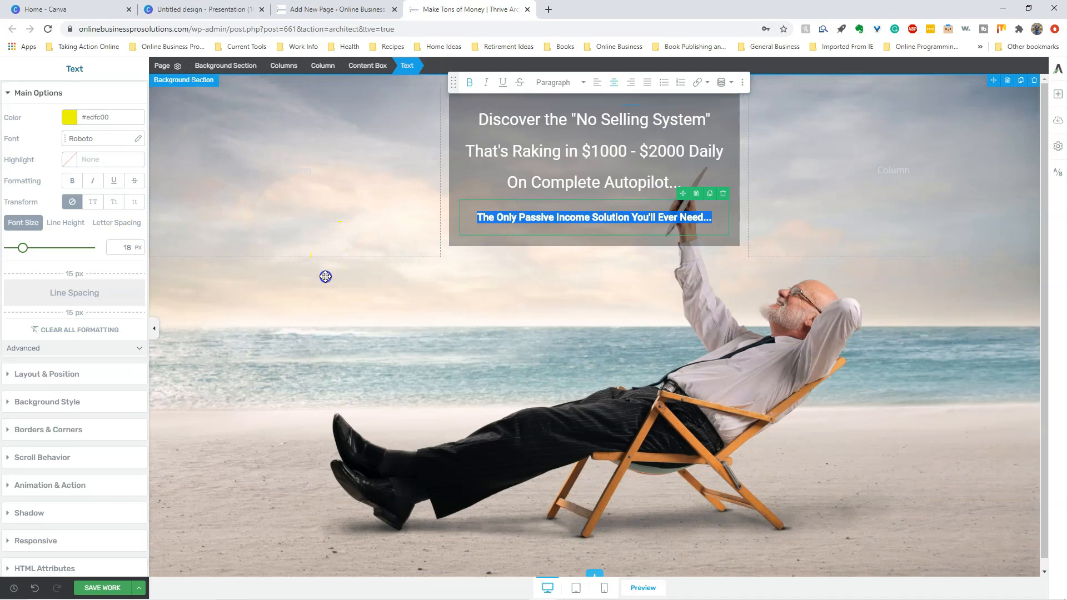
left_click(325, 277)
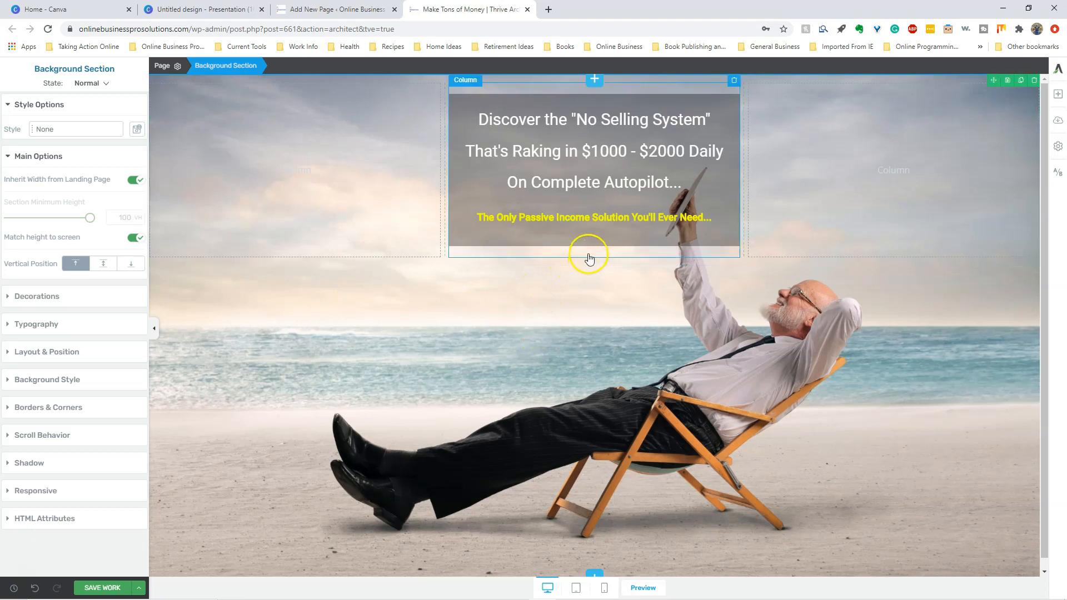
- Switch to Paint 3D to examine the opt-in form on the sample squeeze page, and return to the page editor
mouse_move(630, 598)
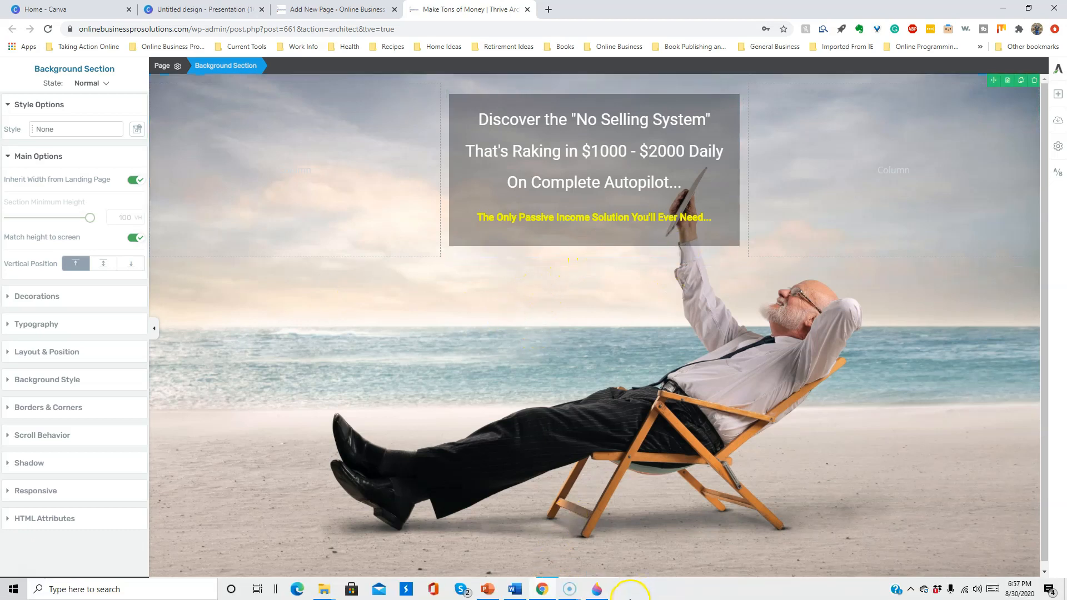
left_click(597, 590)
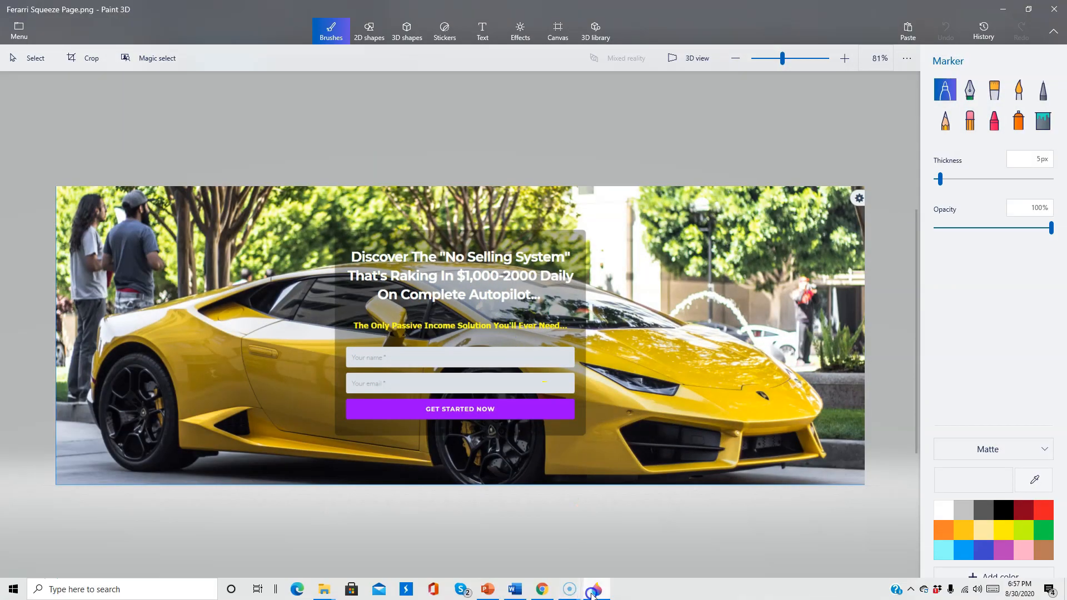
left_click(594, 590)
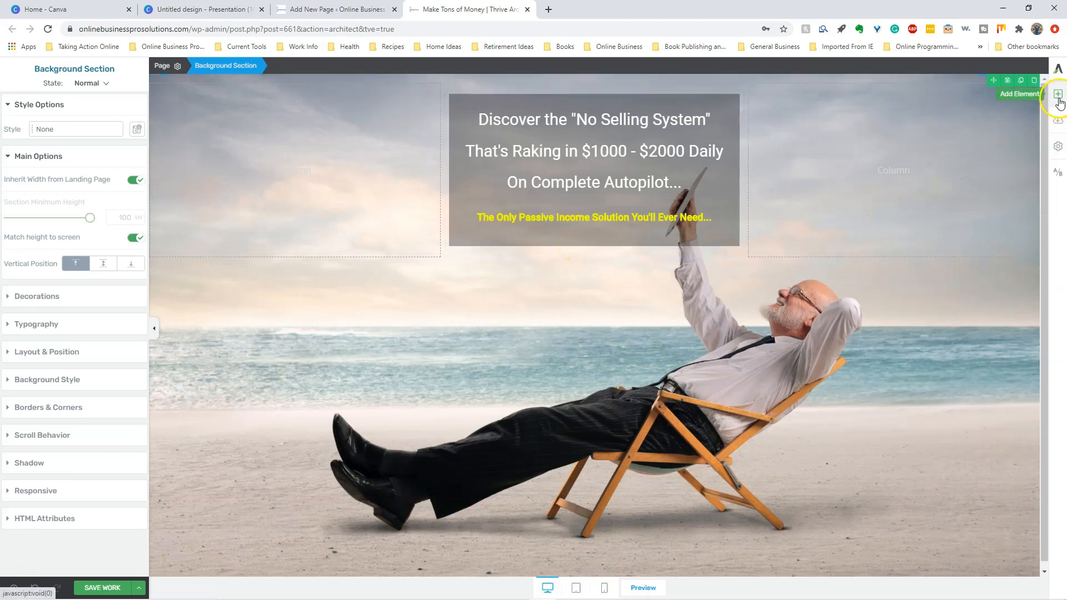
mouse_move(625, 598)
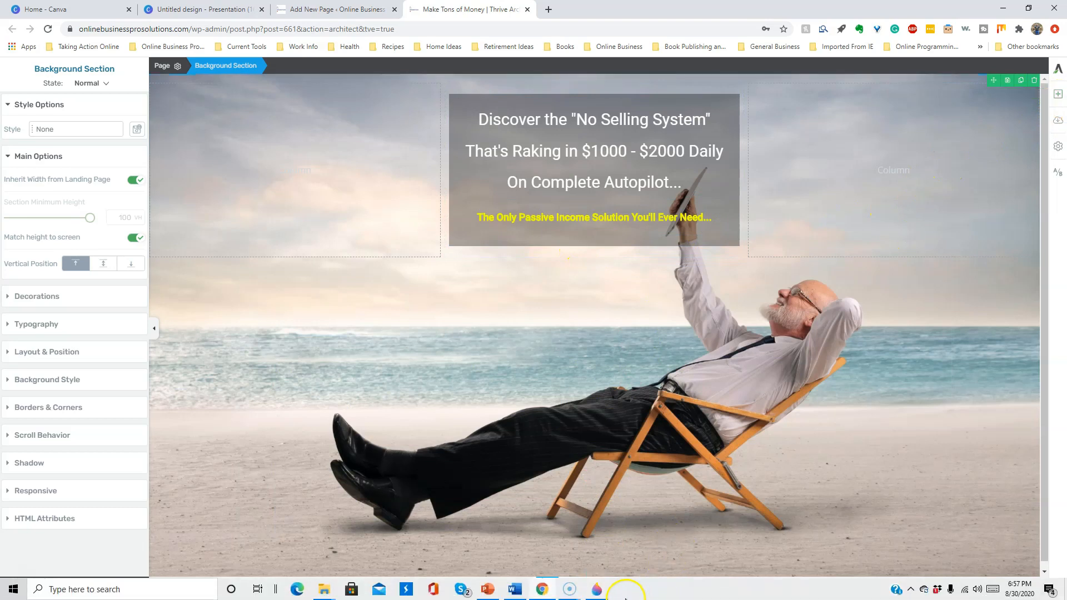
left_click(597, 589)
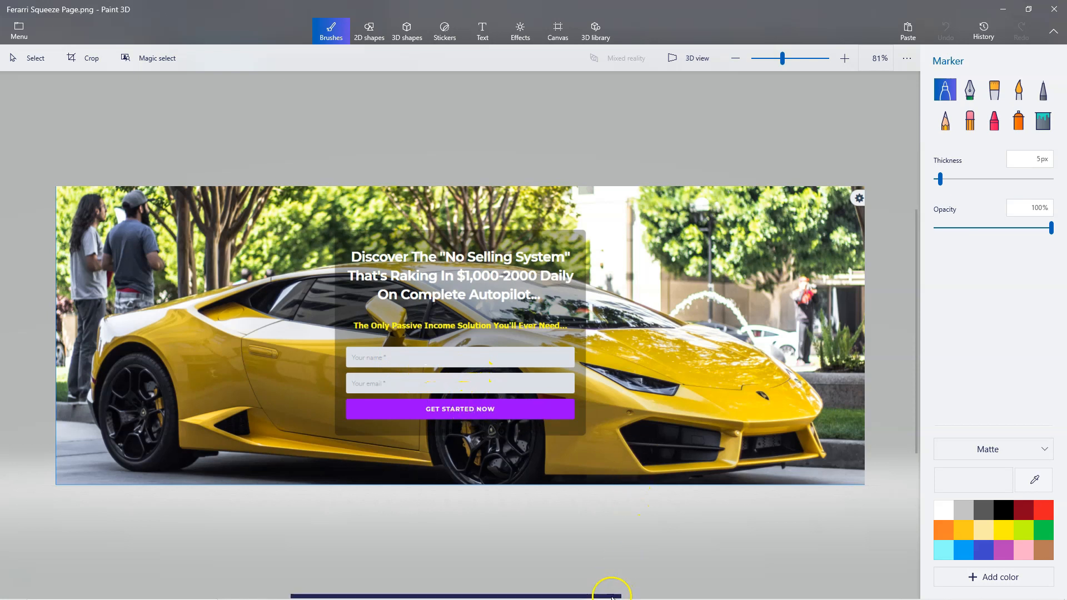
mouse_move(610, 594)
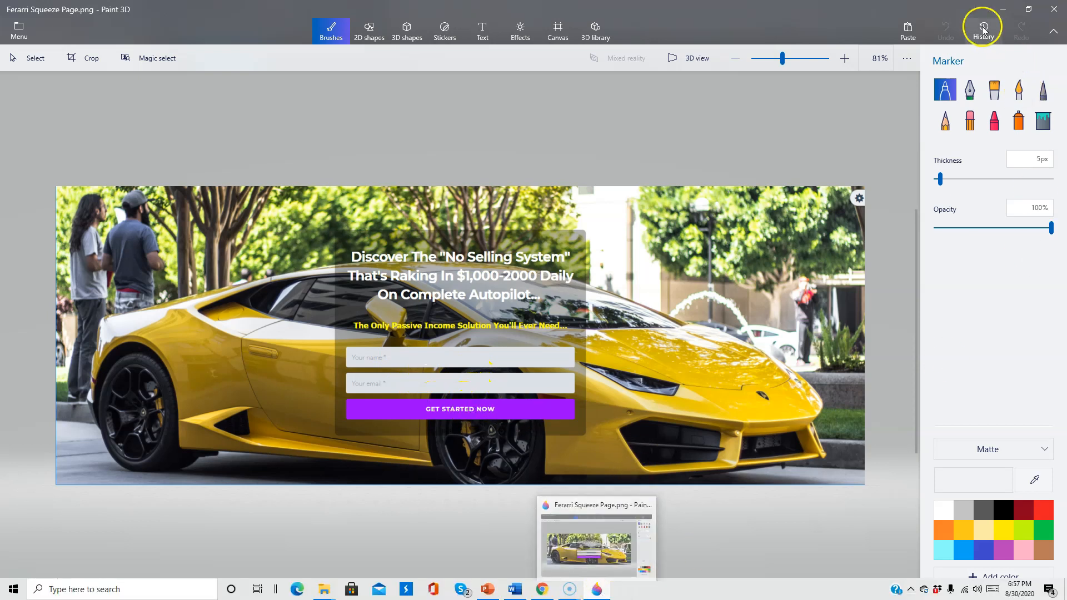
left_click(1003, 9)
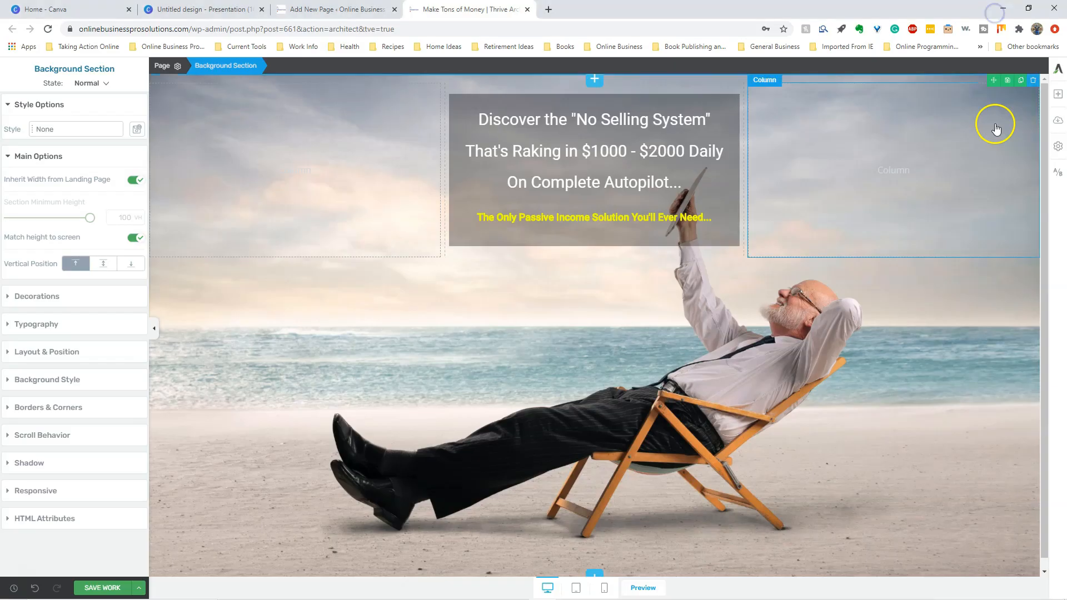
- Add a Lead Generation element inside the content box, directly below the yellow subheadline
left_click(1057, 96)
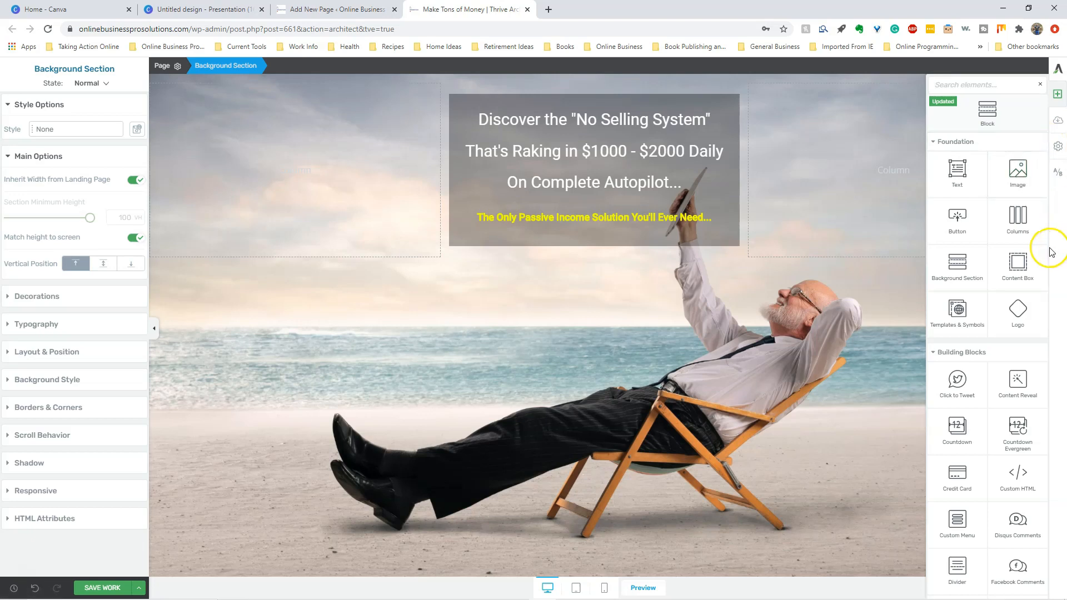
left_click_drag(1048, 252, 1048, 342)
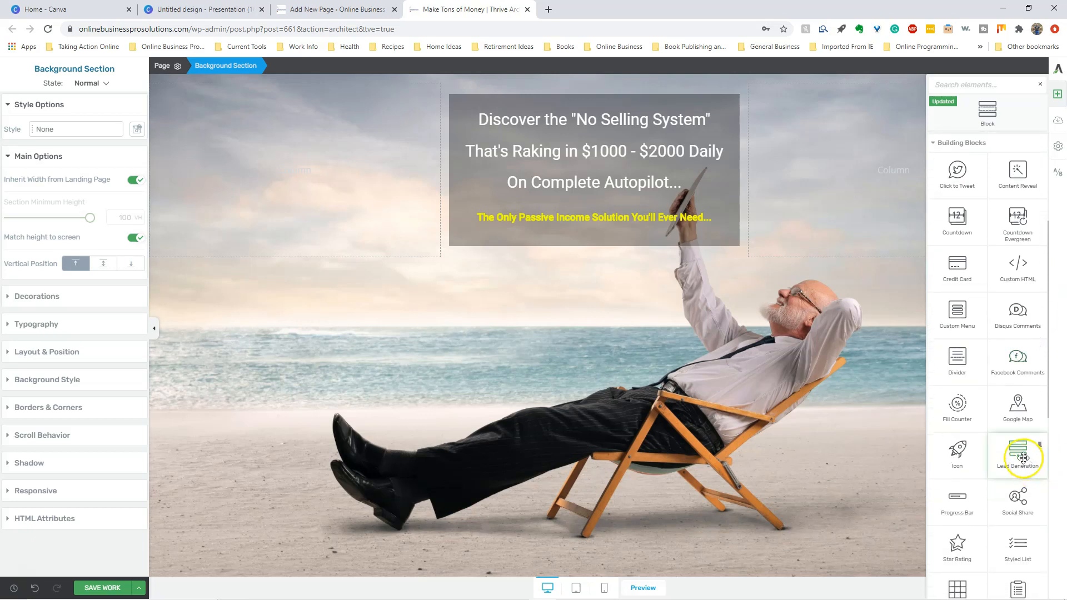
left_click_drag(1018, 452, 577, 245)
left_click_drag(576, 245, 576, 236)
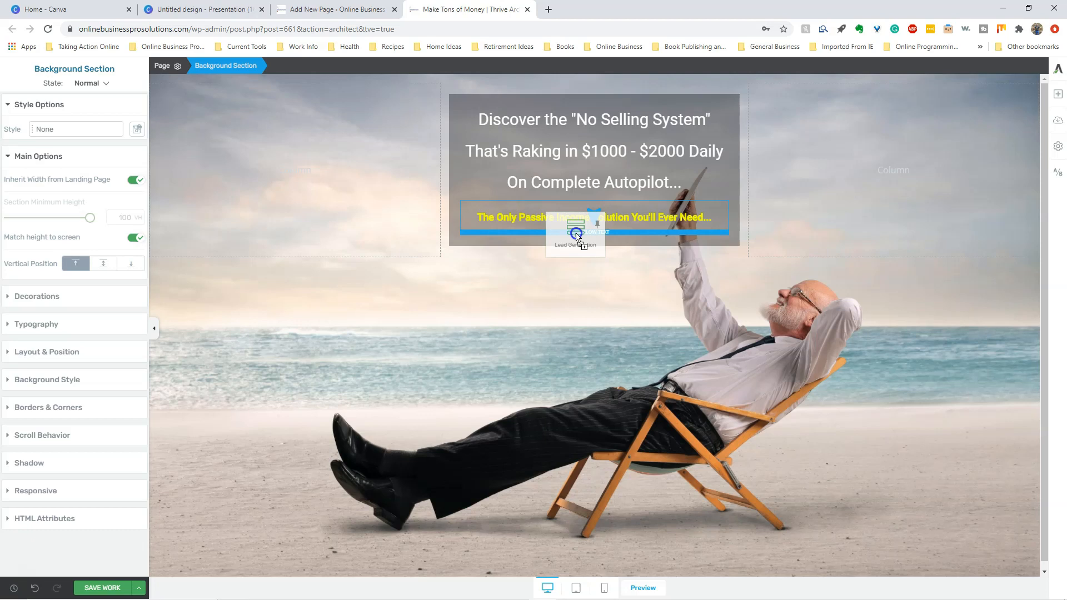
left_click_drag(576, 236, 577, 233)
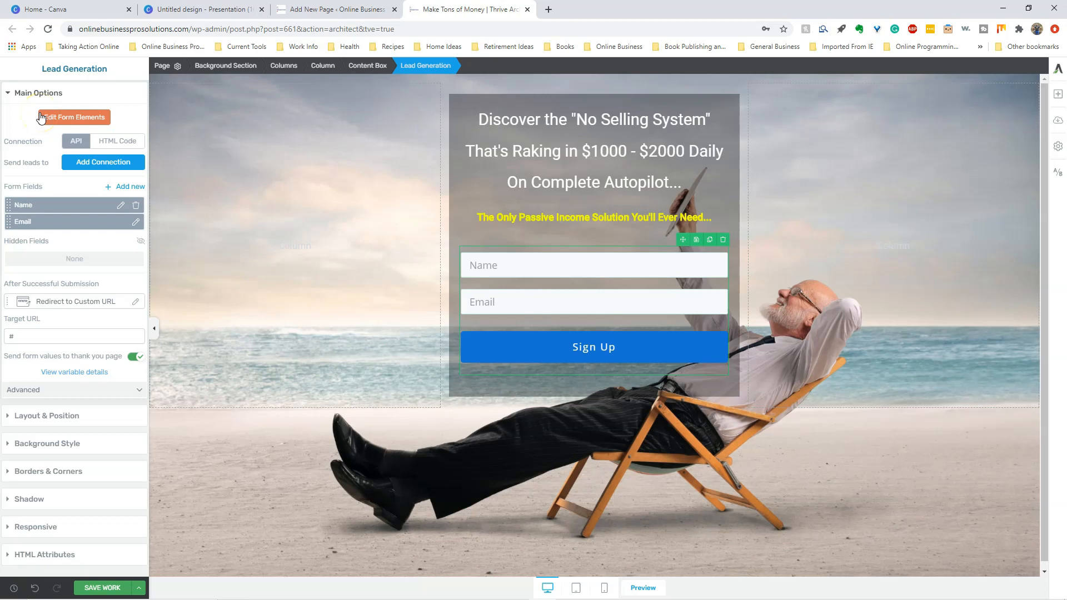
- Open the lead generation form's elements for editing and change the submit button's text to "Get Started Now", using the Paint 3D sample as reference
left_click(506, 265)
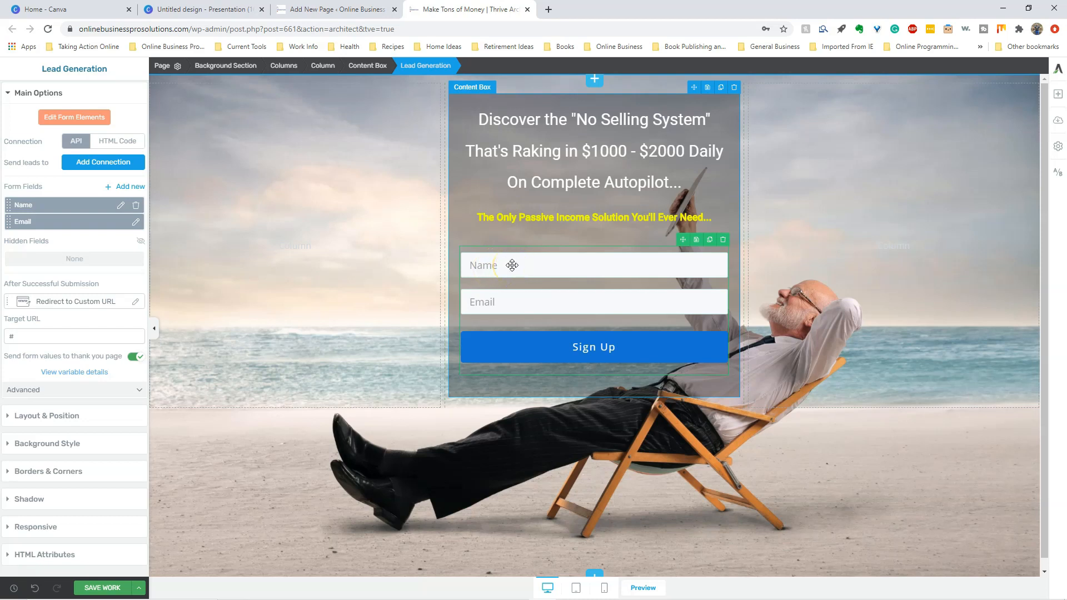
left_click(497, 302)
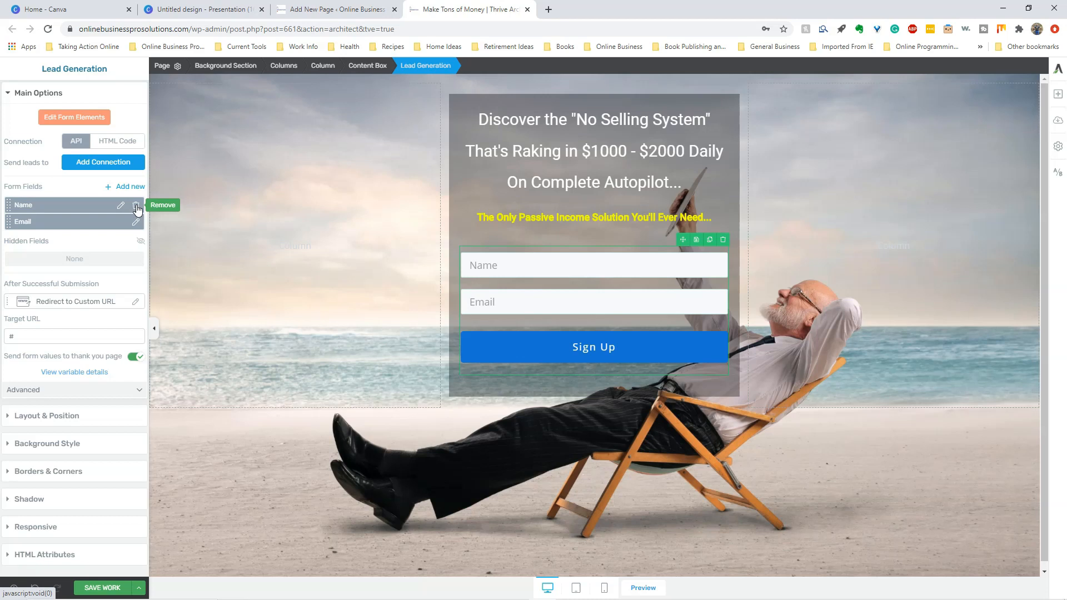
left_click(69, 118)
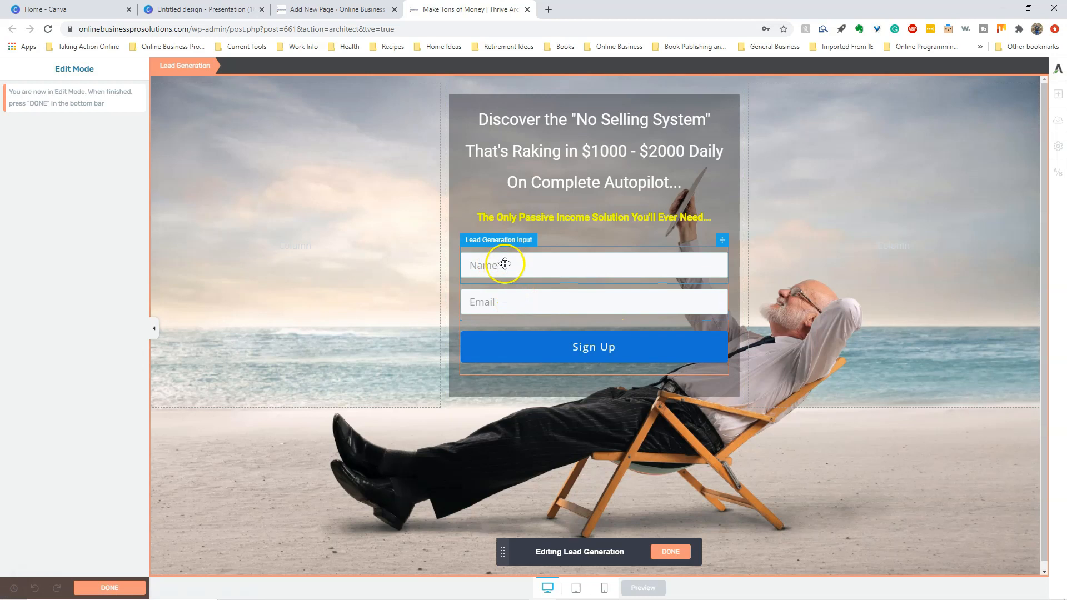
left_click(507, 342)
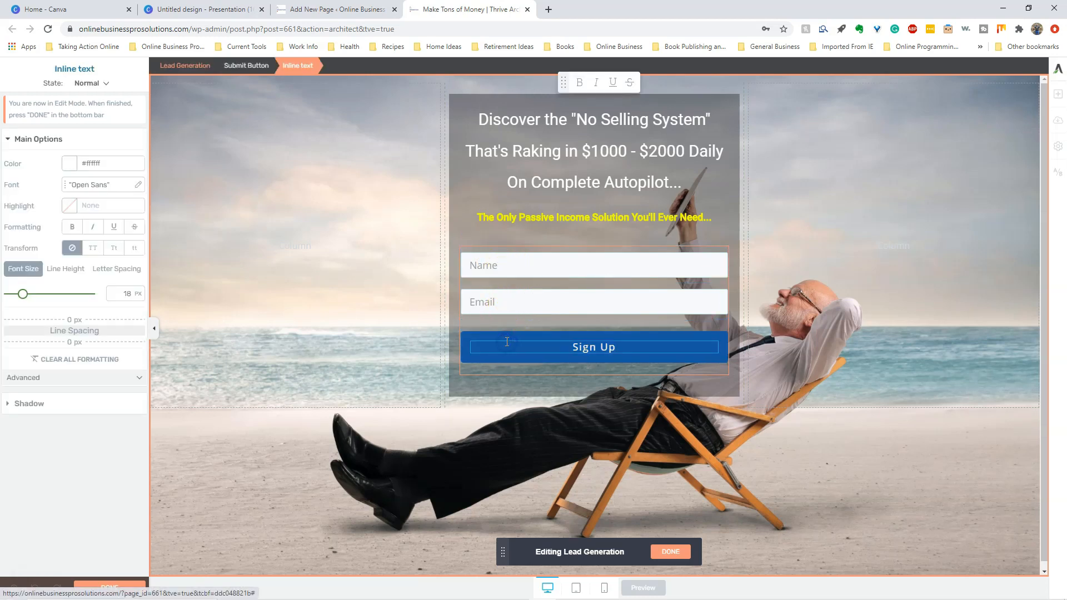
left_click(570, 347)
left_click(598, 591)
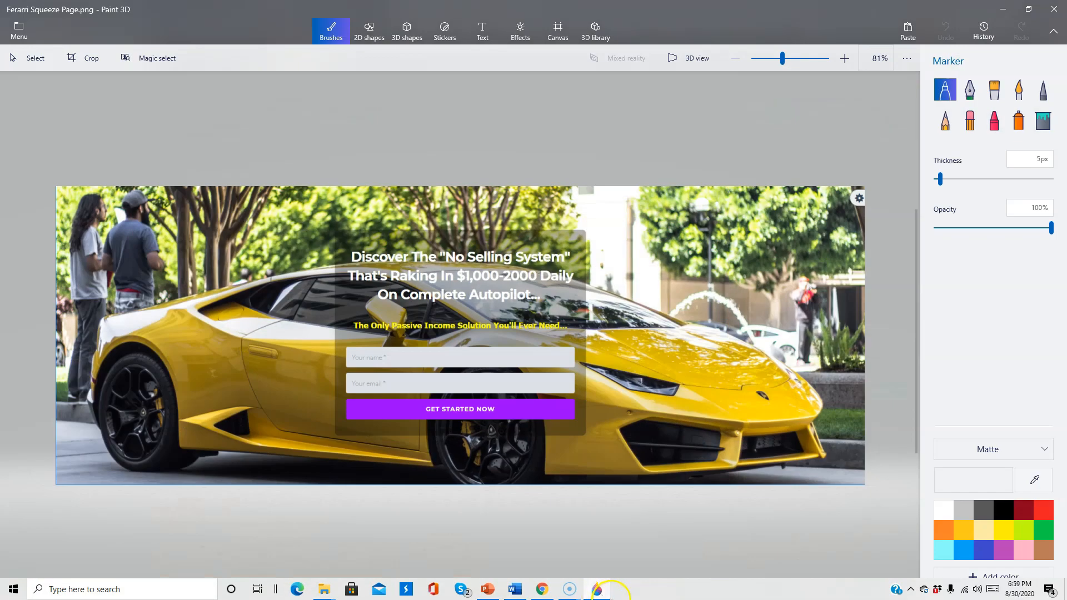
left_click(598, 591)
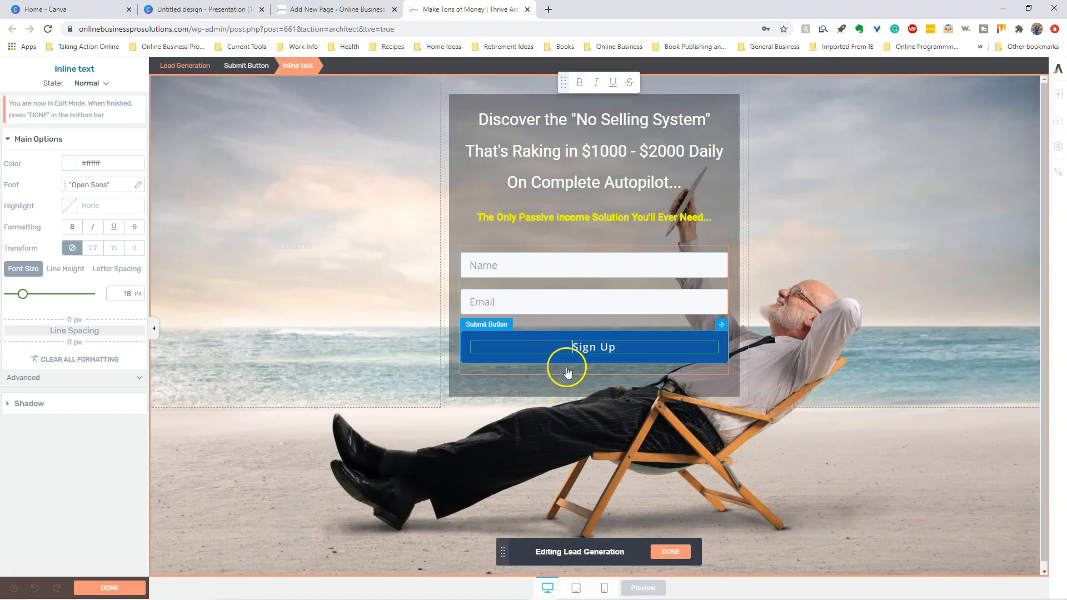
left_click_drag(571, 347, 613, 347)
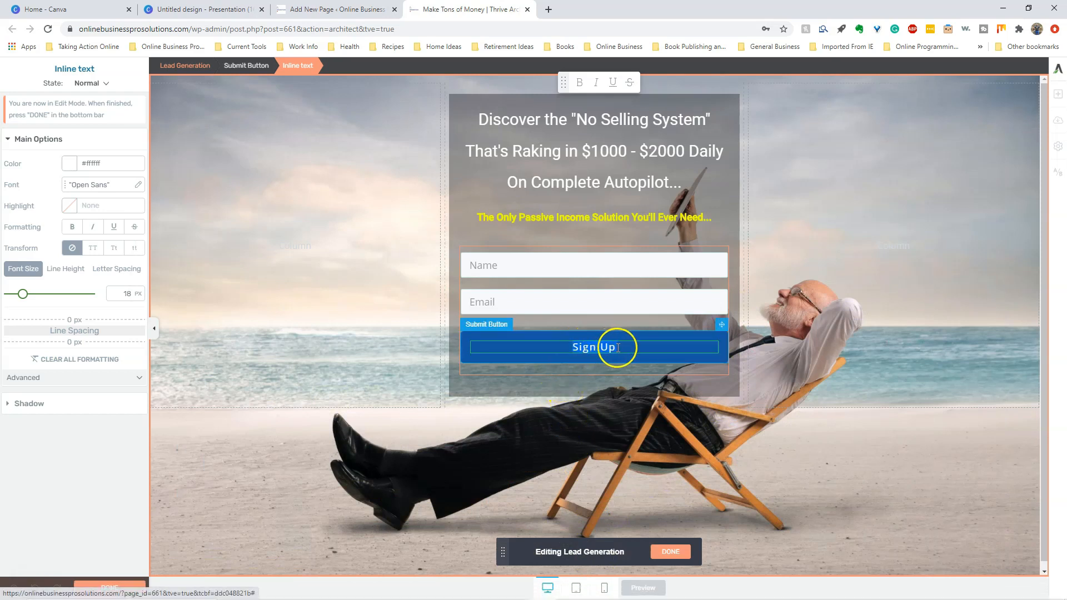
type("Get")
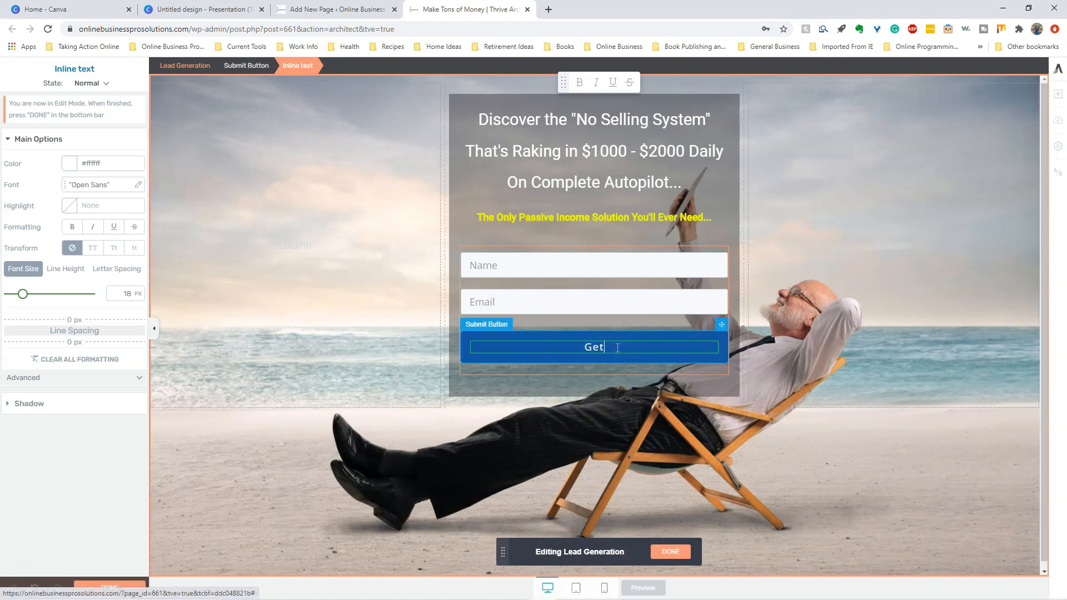
type(" Started Now")
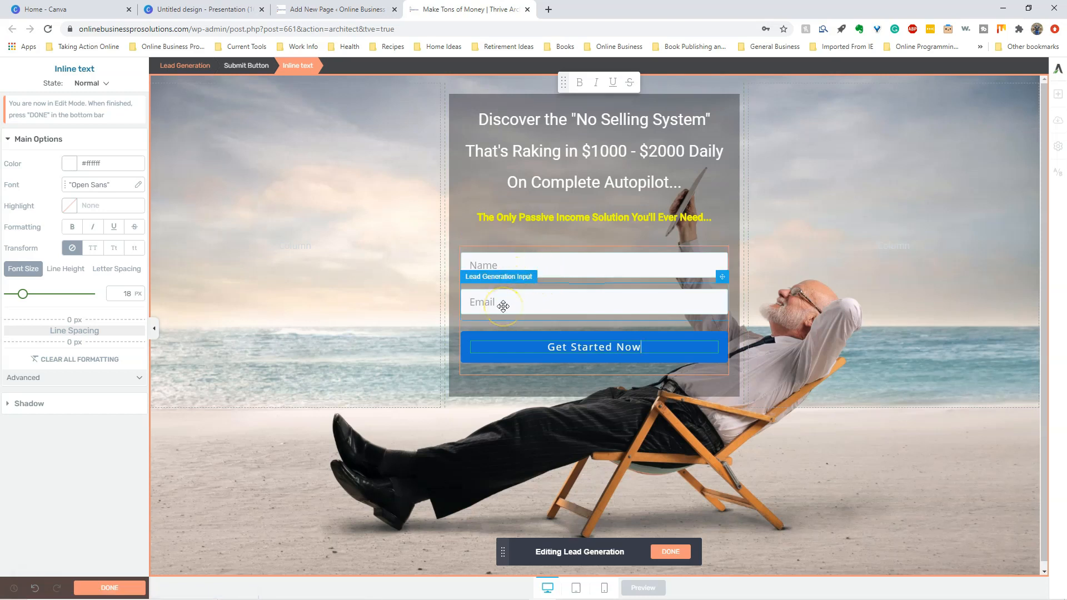
- Browse the default styles for the submit button, keep the template style, and finish editing the form elements
left_click(493, 336)
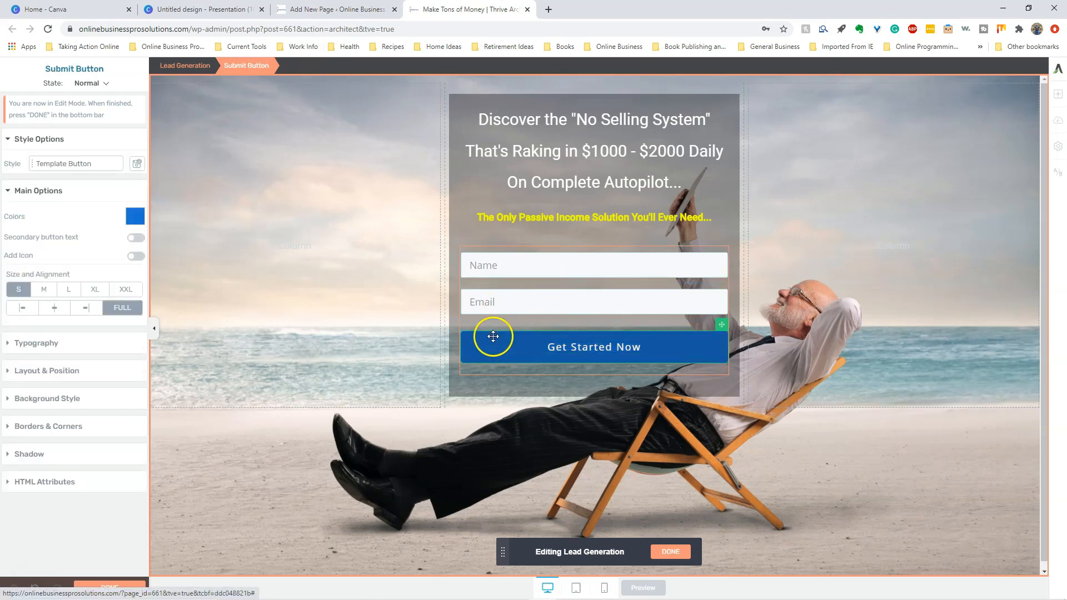
left_click(72, 166)
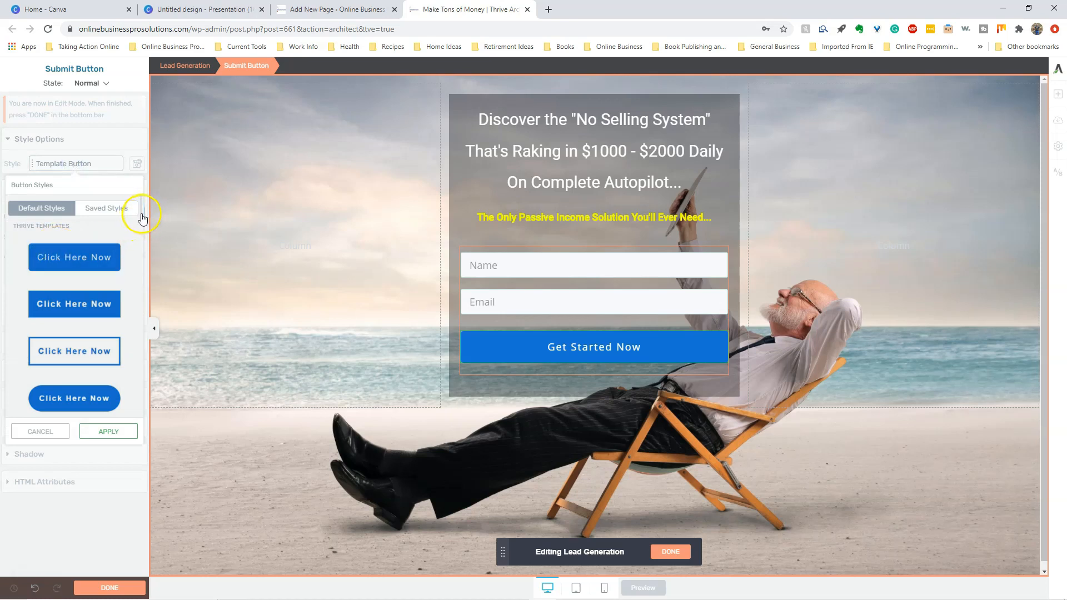
scroll(137, 244, "down", 3)
left_click_drag(135, 285, 138, 216)
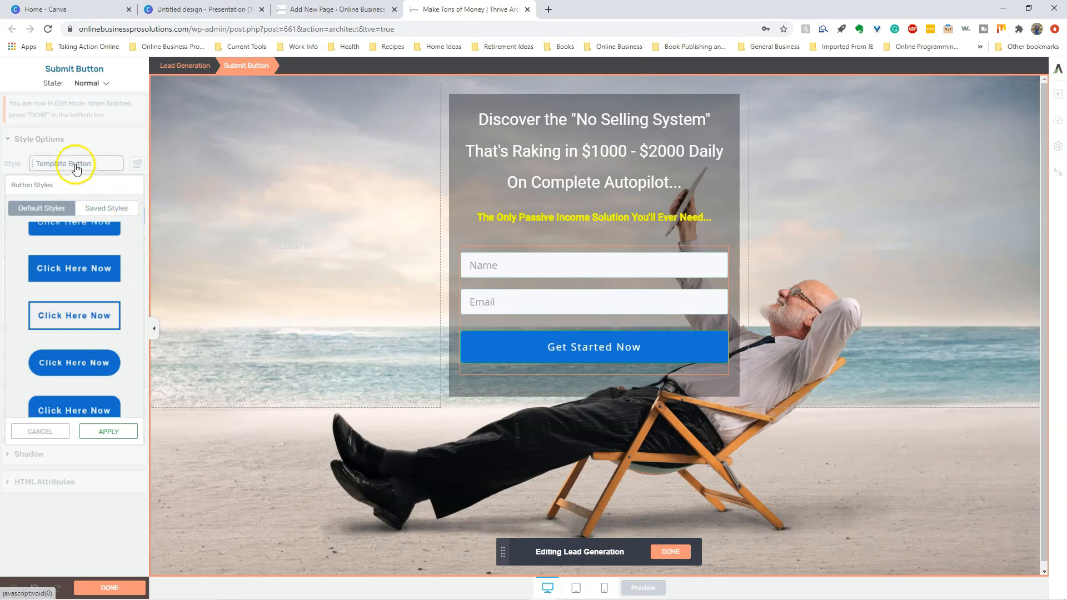
left_click(106, 432)
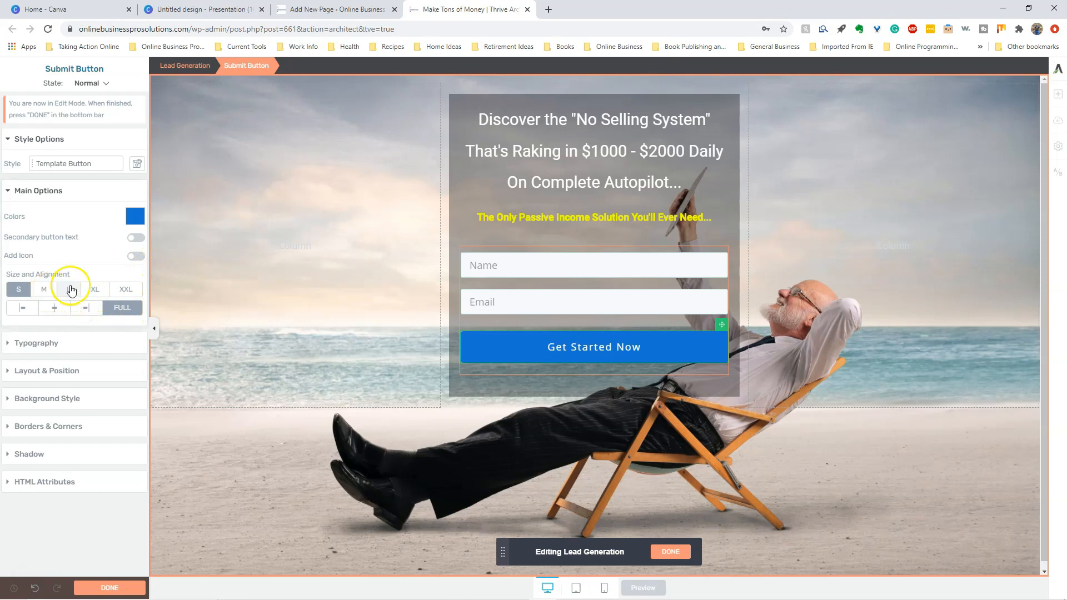
left_click(499, 264)
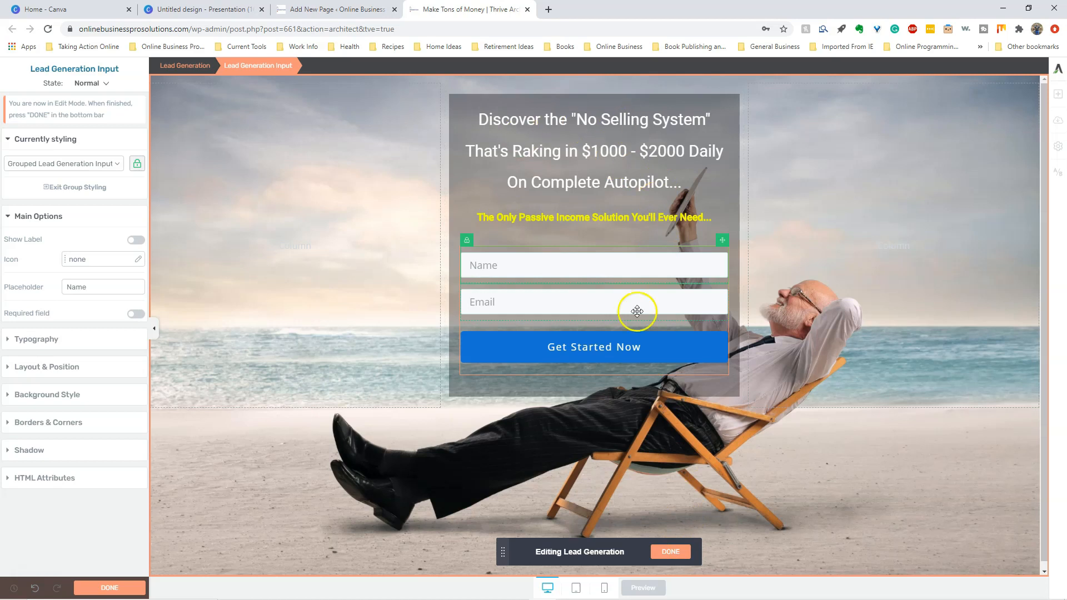
left_click(674, 553)
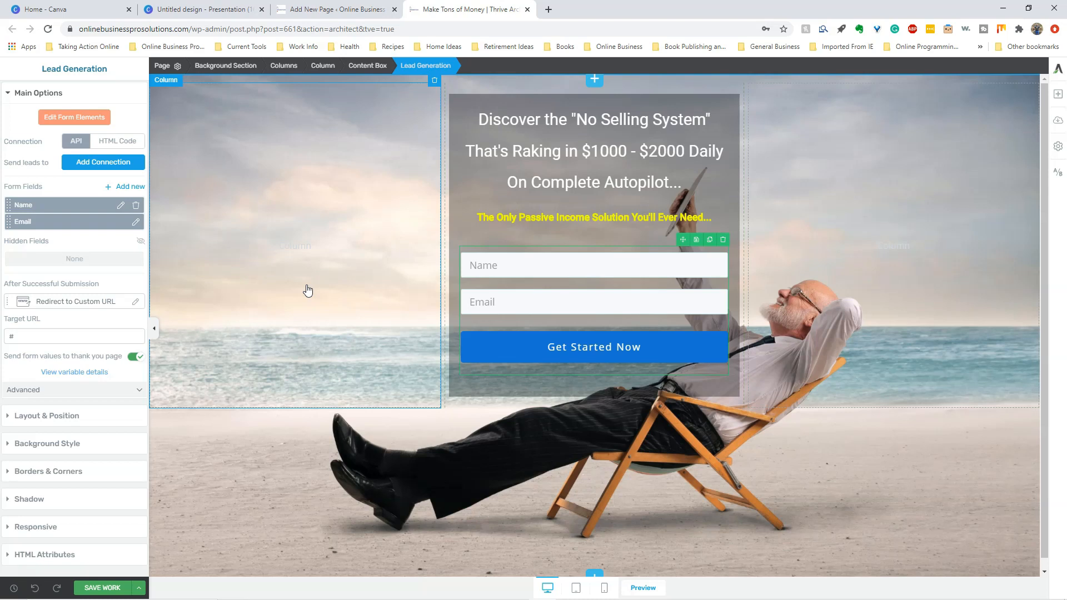
- Examine the lead generation form's API connection, form fields and target URL settings
left_click(649, 246)
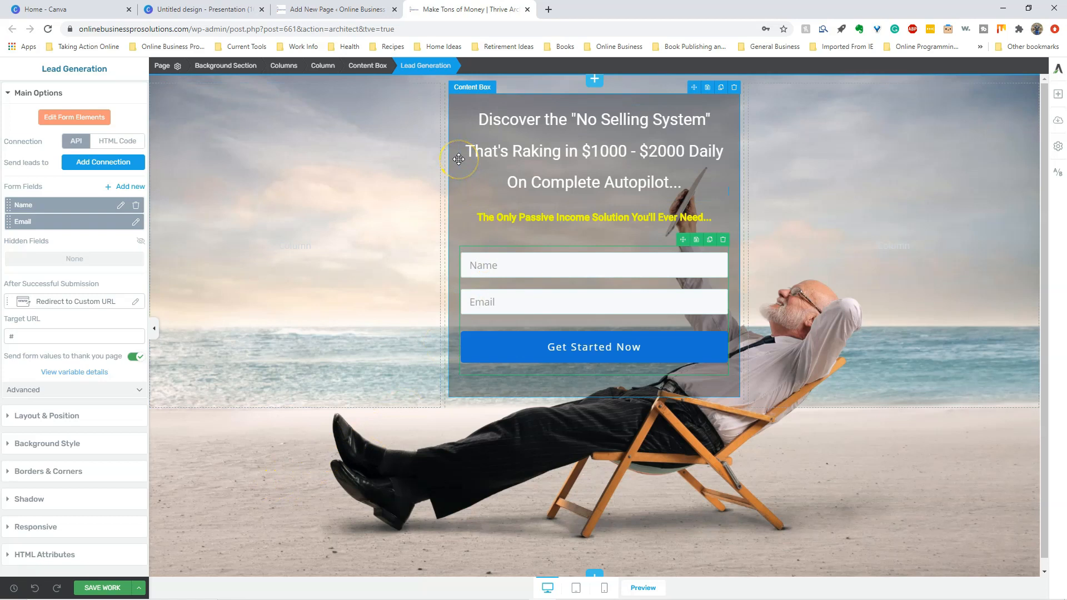
left_click(76, 143)
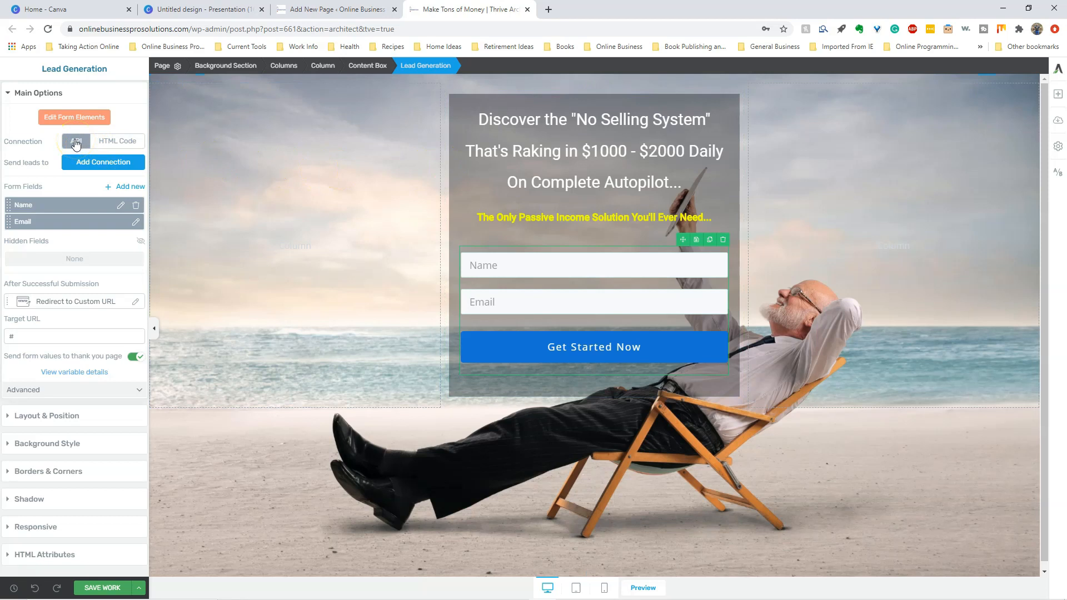
left_click(40, 338)
left_click(59, 207)
left_click(77, 141)
left_click(77, 119)
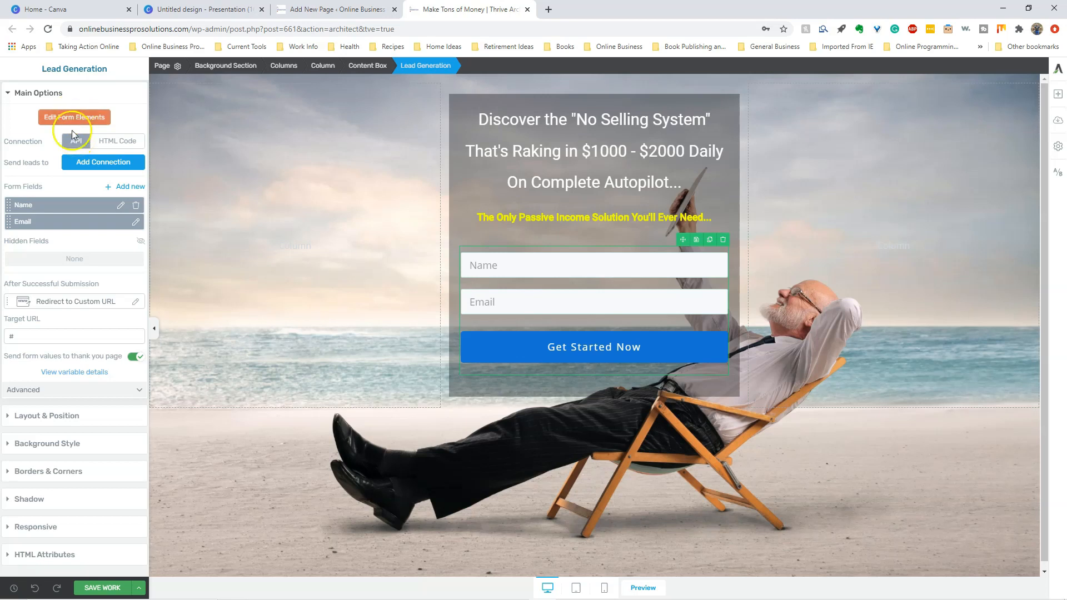
left_click(74, 143)
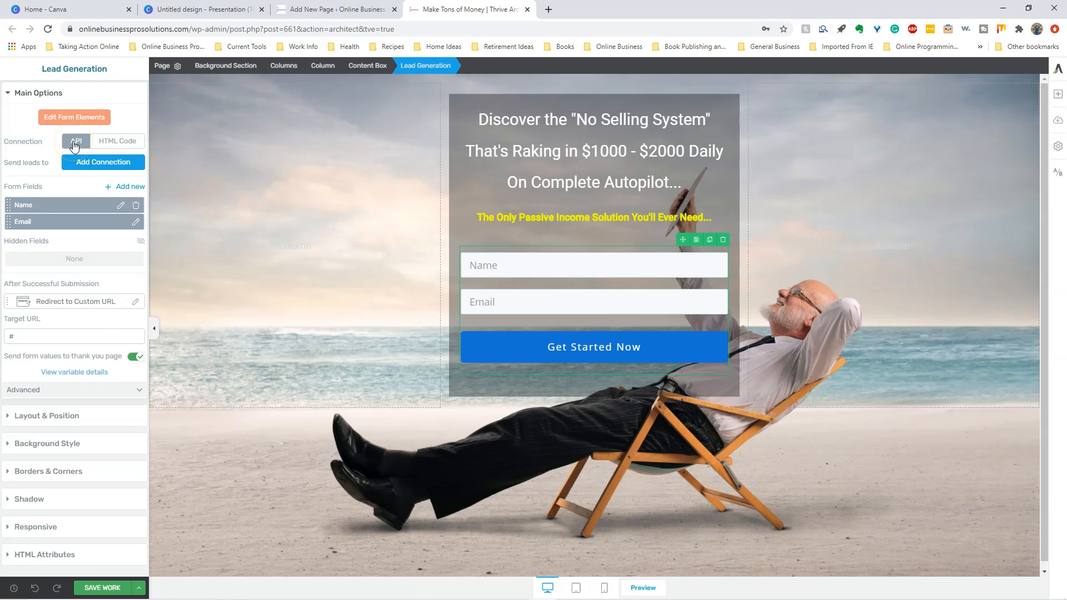
left_click(67, 335)
left_click(391, 300)
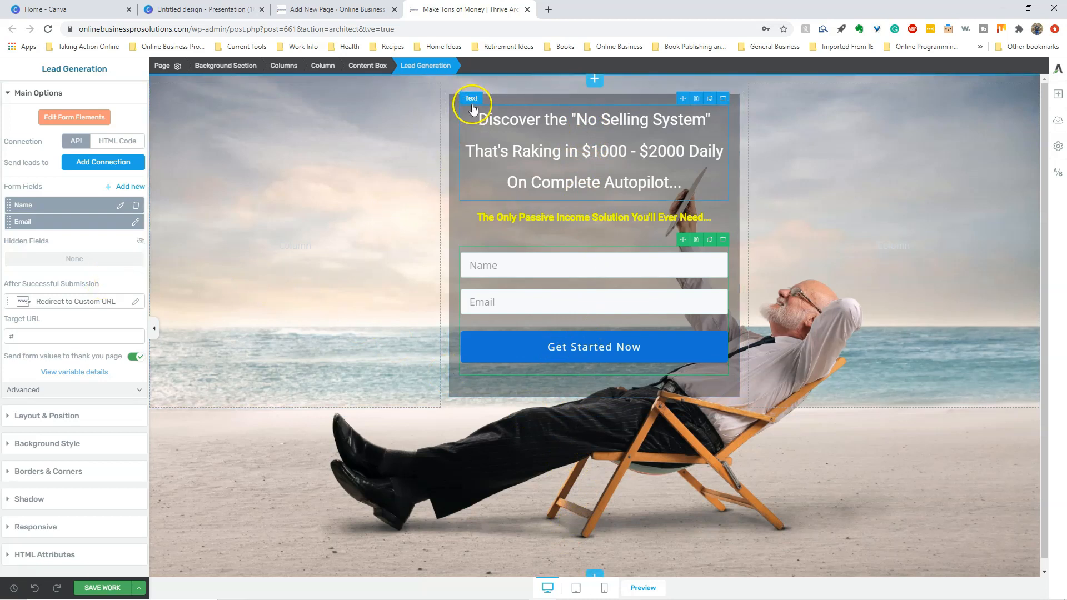
- Set the content box's top margin to 130 px to move it lower on the background
left_click(456, 98)
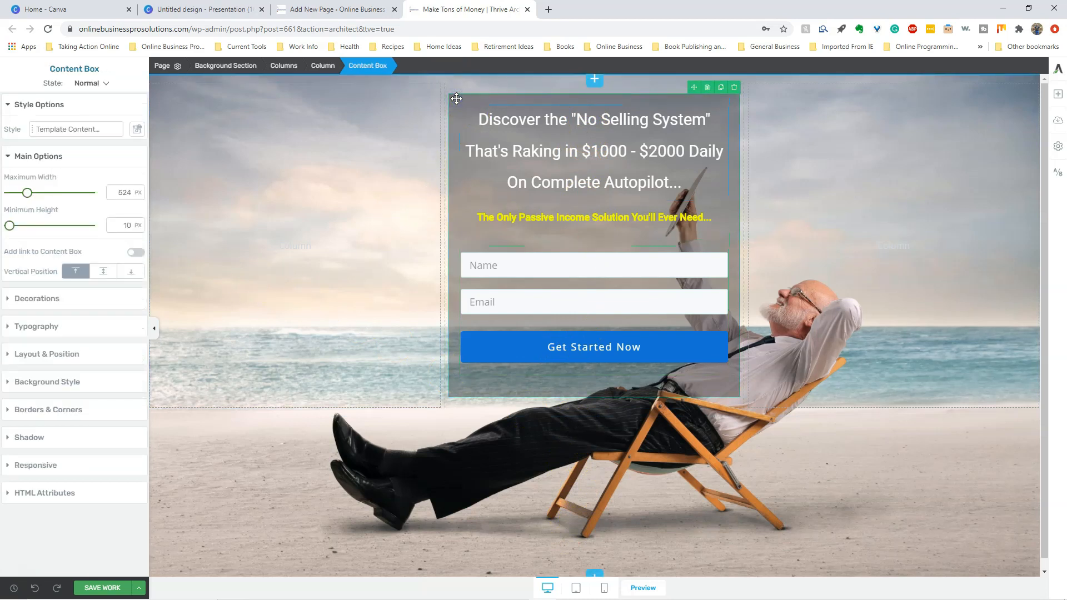
left_click(49, 353)
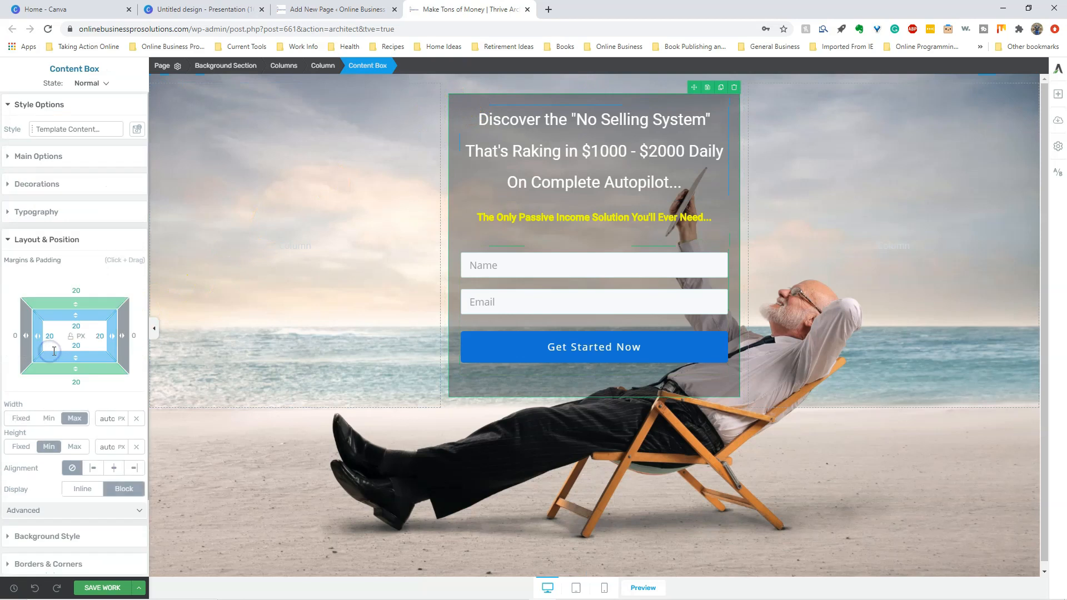
left_click_drag(76, 300, 82, 182)
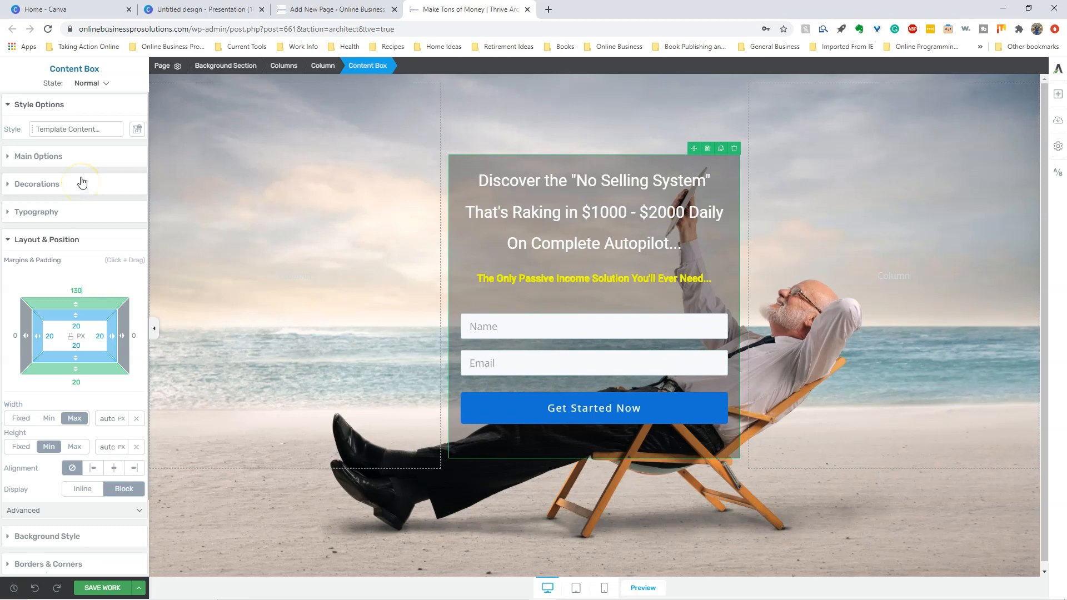
left_click(249, 127)
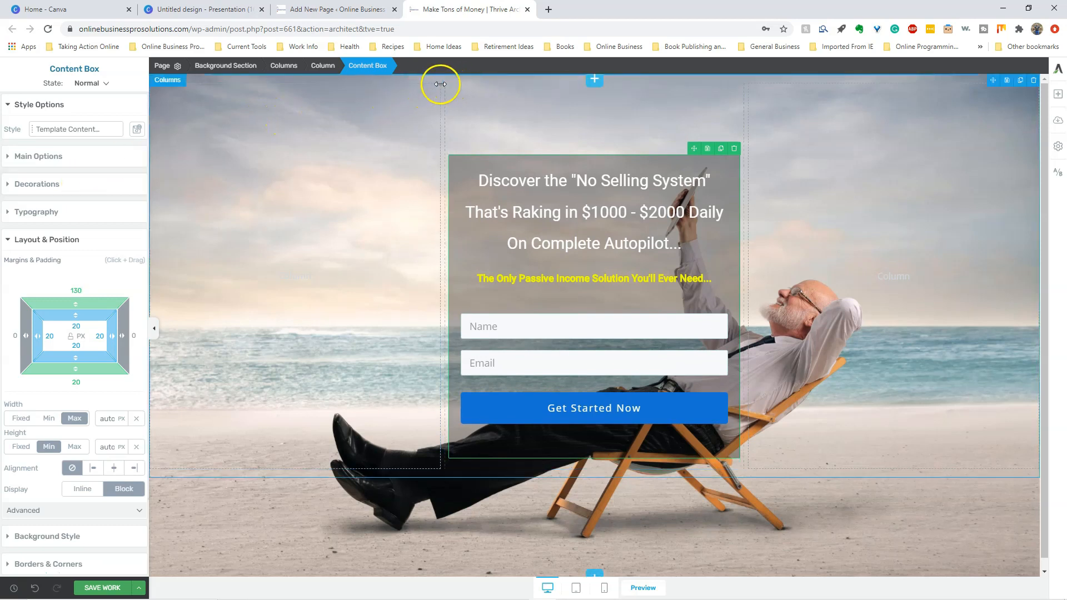
- Widen the middle column slightly by moving both of its boundaries outward, keeping the content box centered on the page
left_click_drag(440, 84, 412, 115)
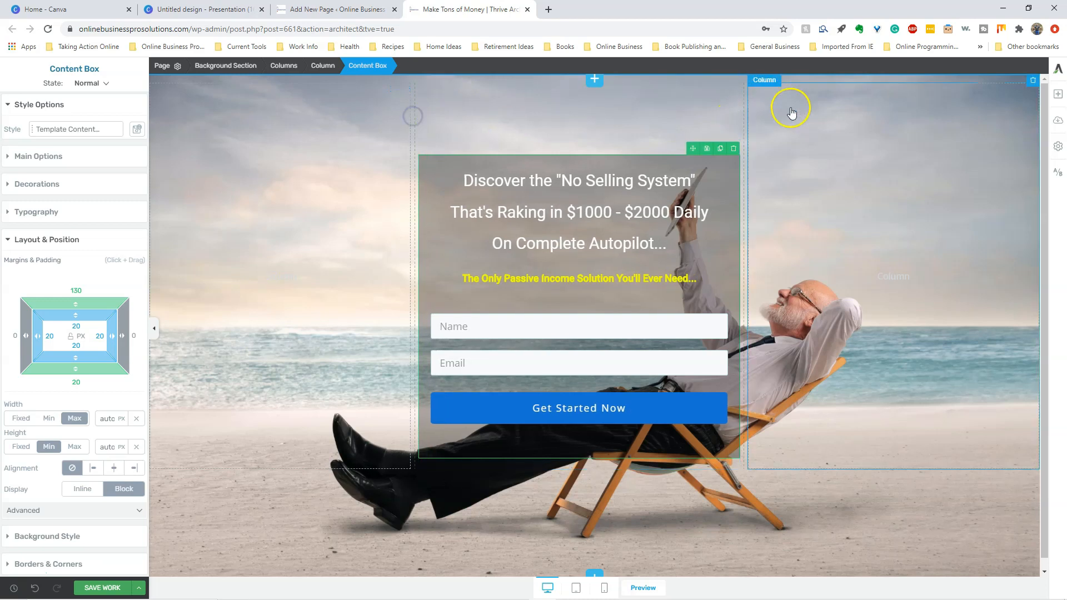
left_click_drag(743, 87, 775, 101)
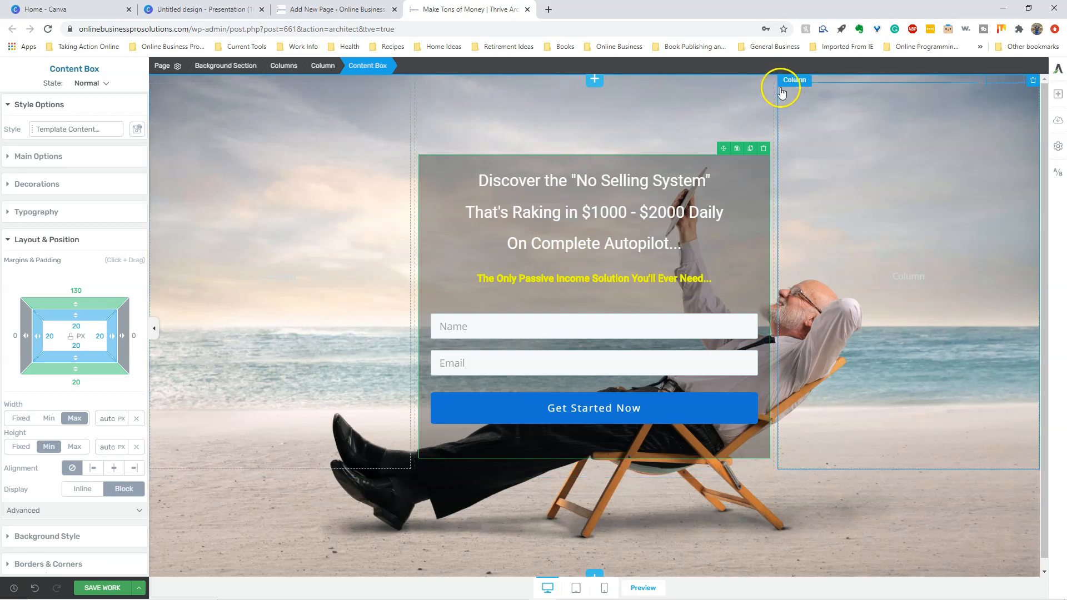
left_click_drag(774, 88, 753, 91)
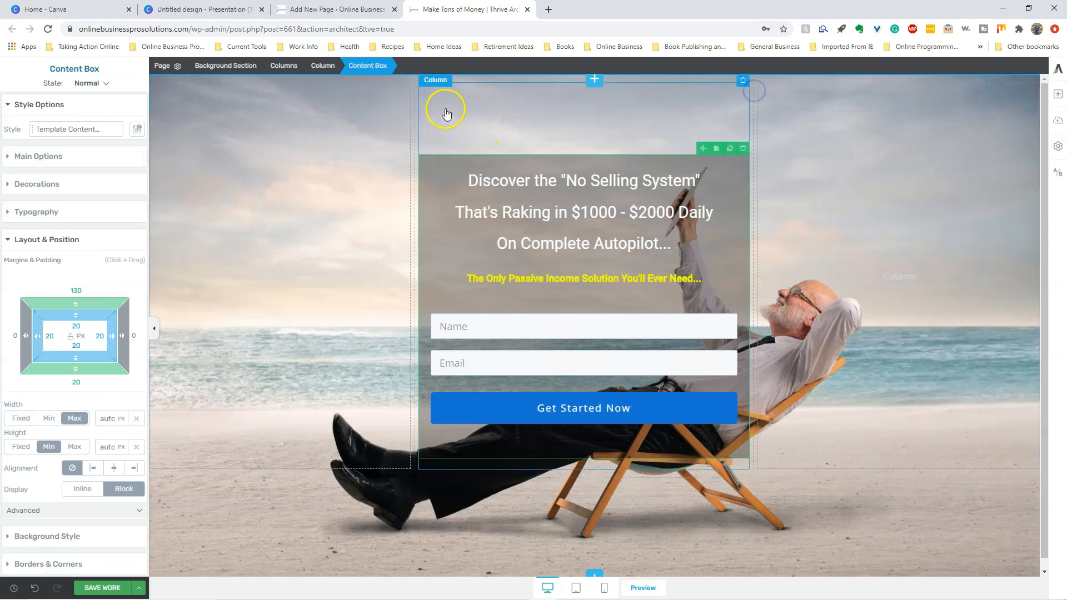
mouse_move(415, 87)
left_mouse_down()
mouse_move(402, 87)
mouse_move(436, 88)
left_mouse_up()
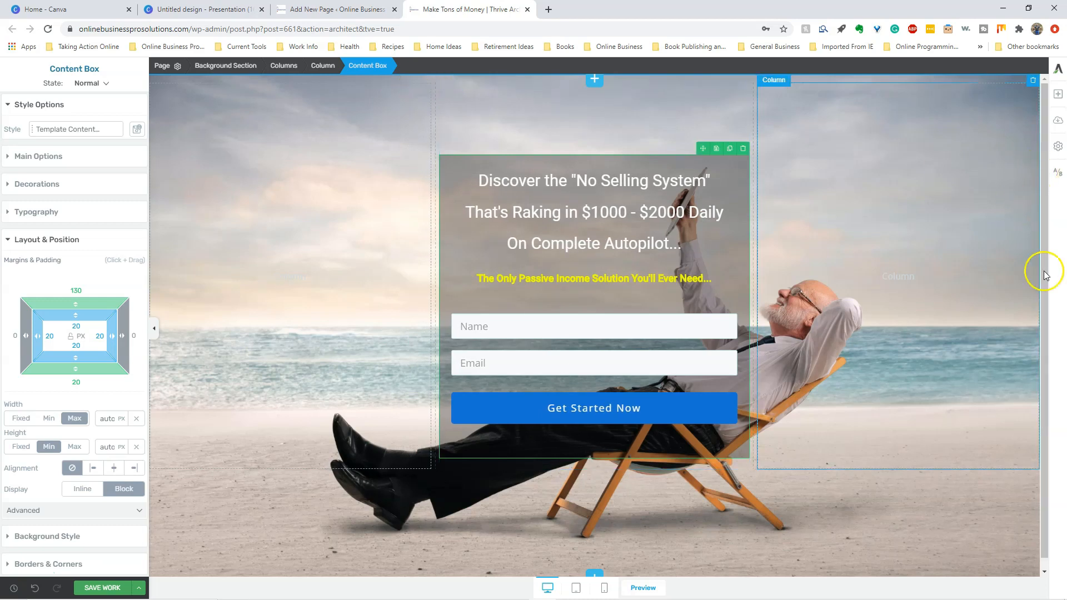
- Deselect the content box, switch to Paint 3D to compare the layout with the sample squeeze page, and return to the page editor
left_click(734, 513)
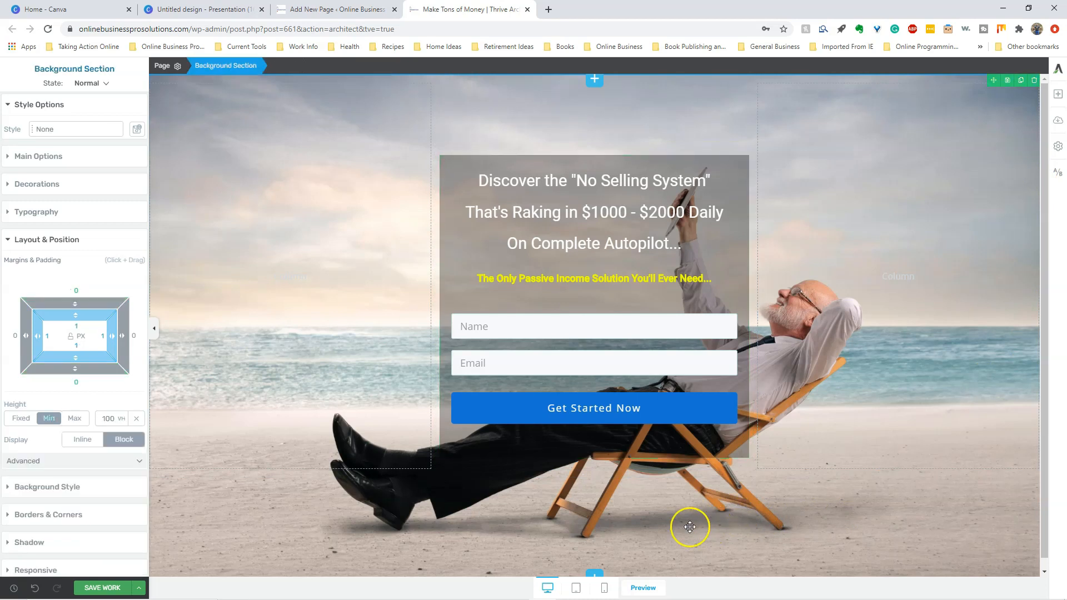
left_click(593, 590)
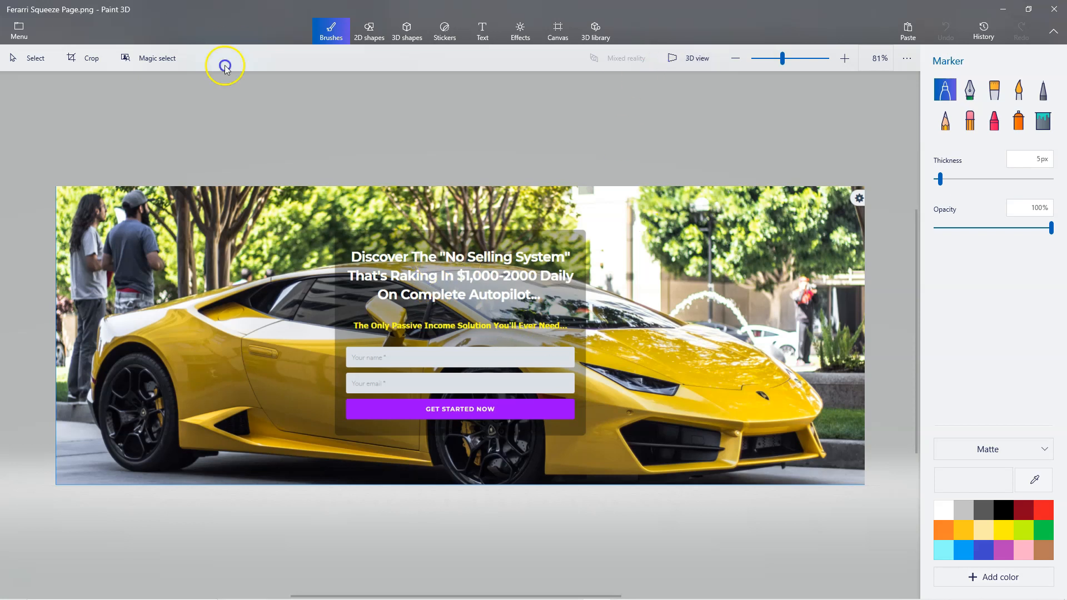
left_click(1003, 9)
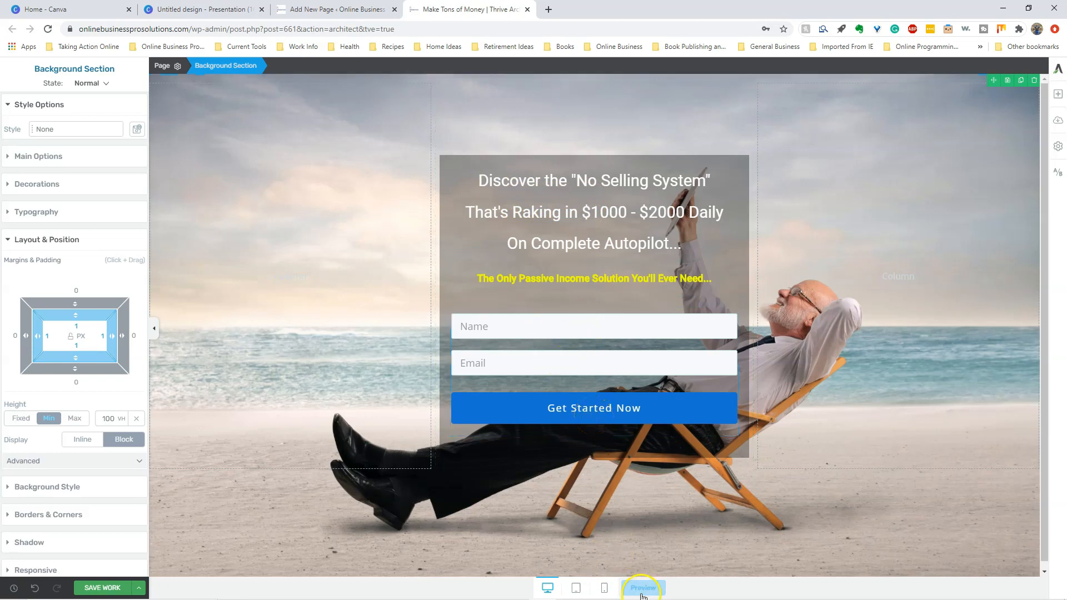
- Preview the saved version of the page in the browser, close the preview, and save the current page changes
left_click(642, 593)
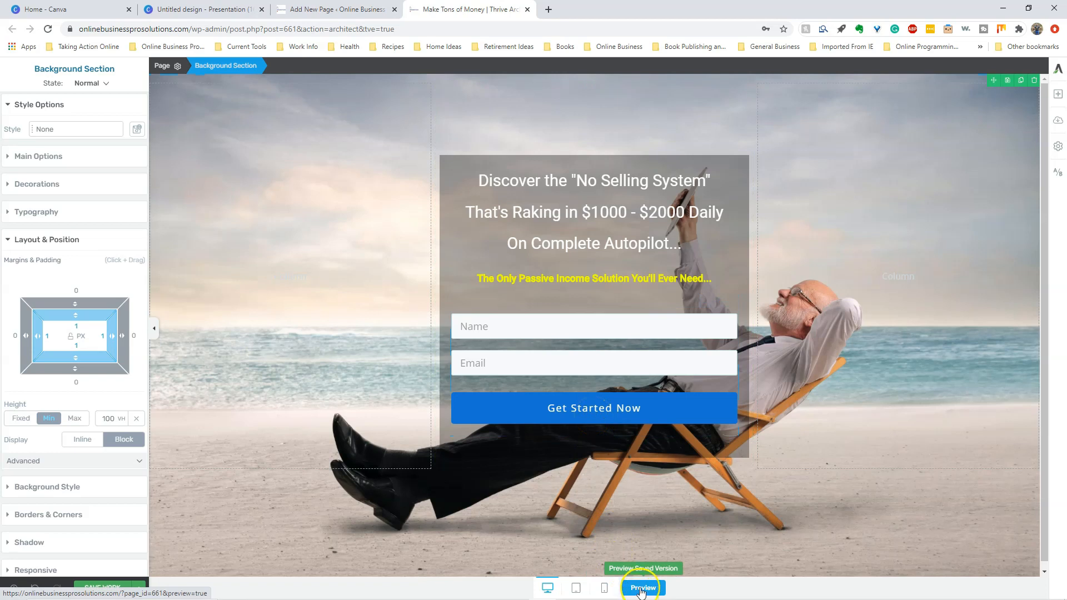
left_click(640, 591)
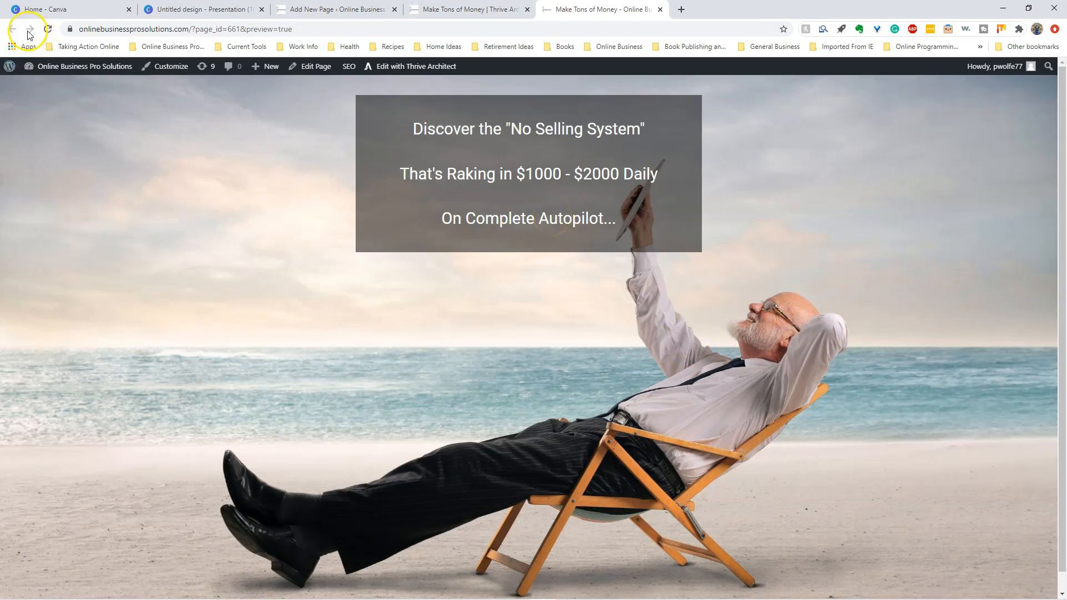
left_click(660, 10)
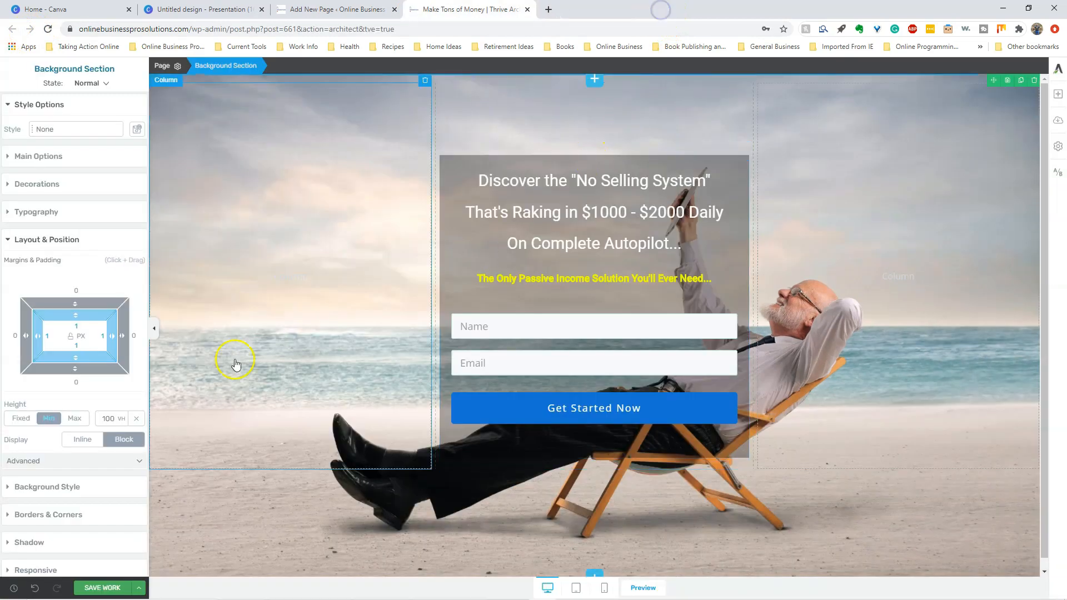
left_click(110, 589)
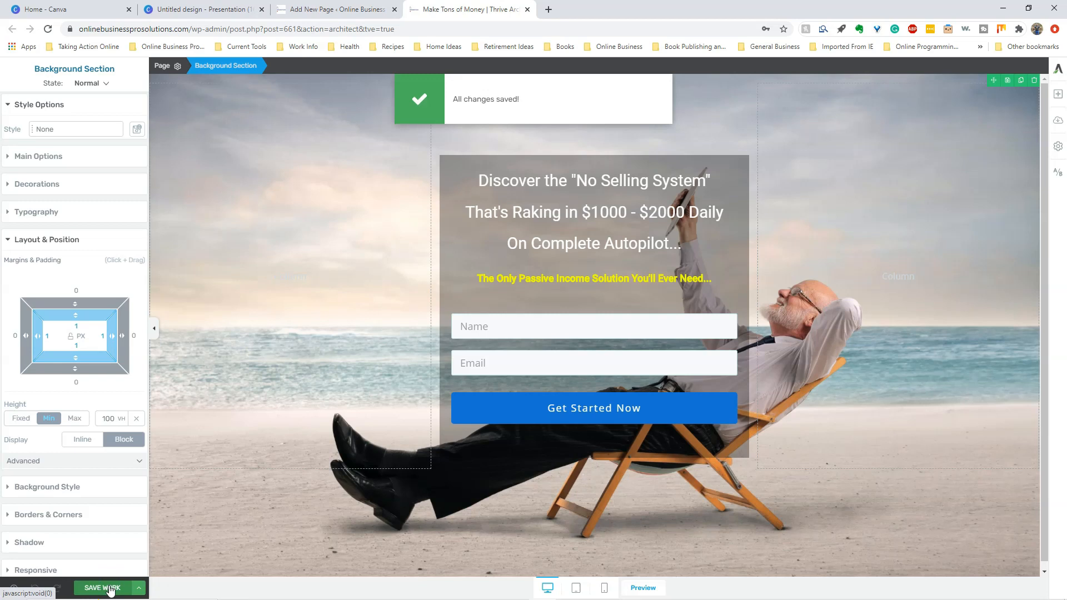
- Preview the saved squeeze page in the browser
mouse_move(650, 592)
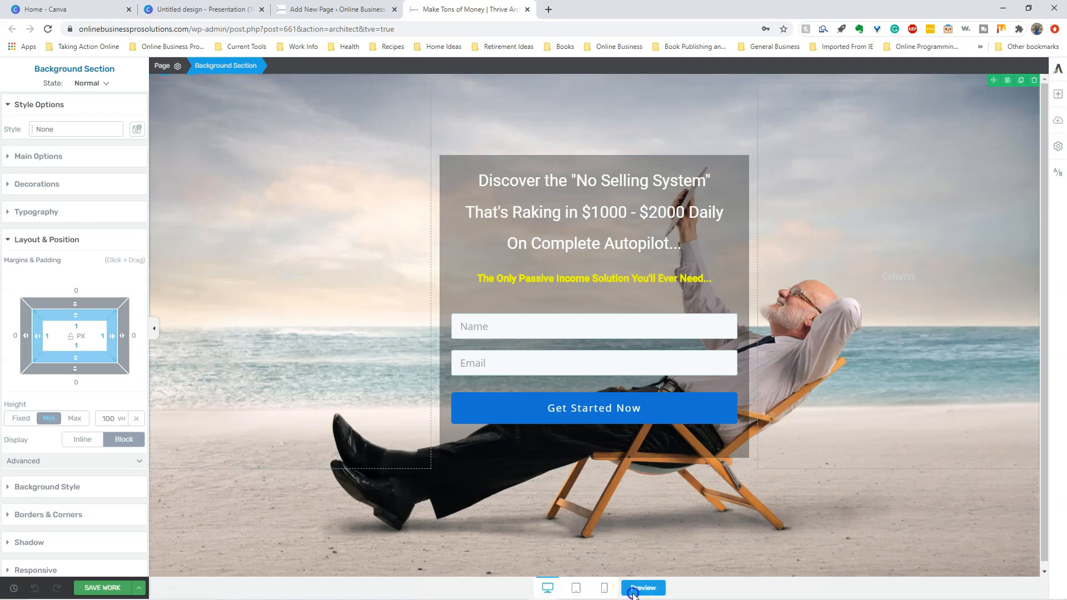
left_click(633, 592)
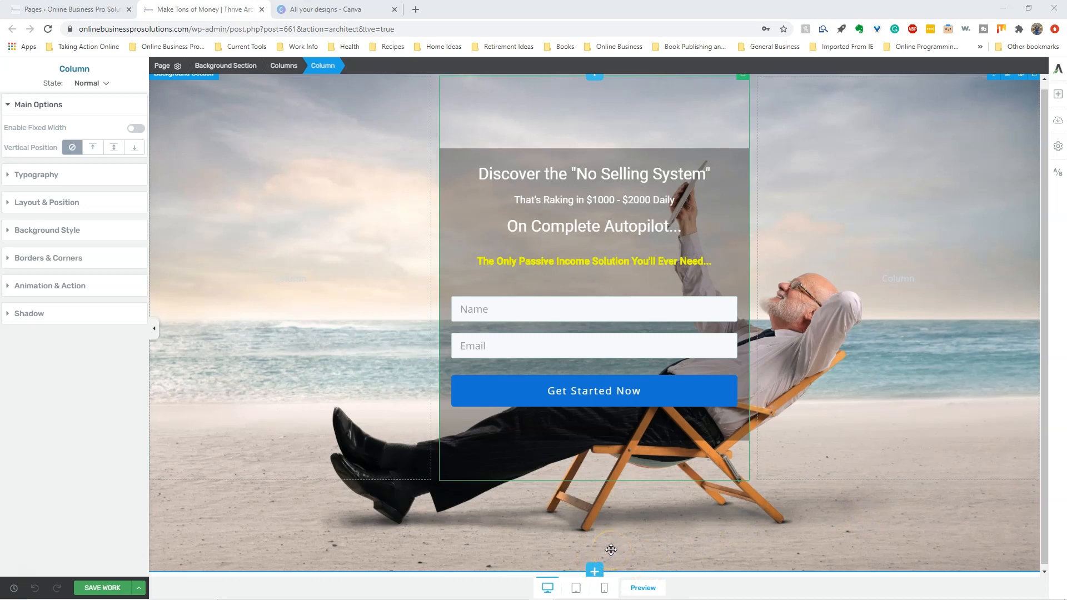
- Inspect the headline text and the lead form in the editor's mobile layout, and save the page
left_click(605, 588)
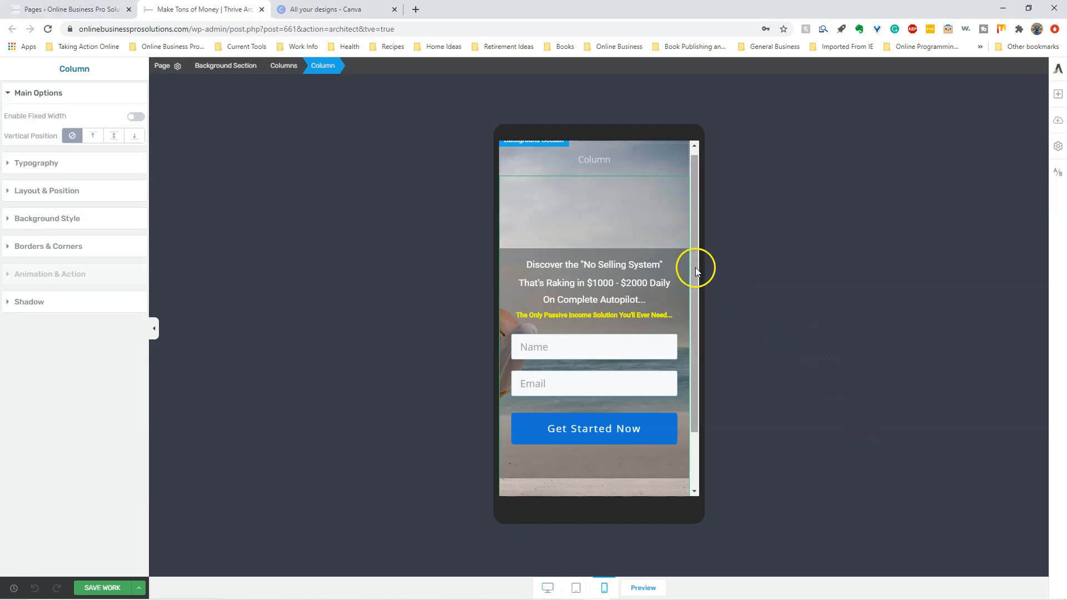
left_click_drag(694, 267, 689, 317)
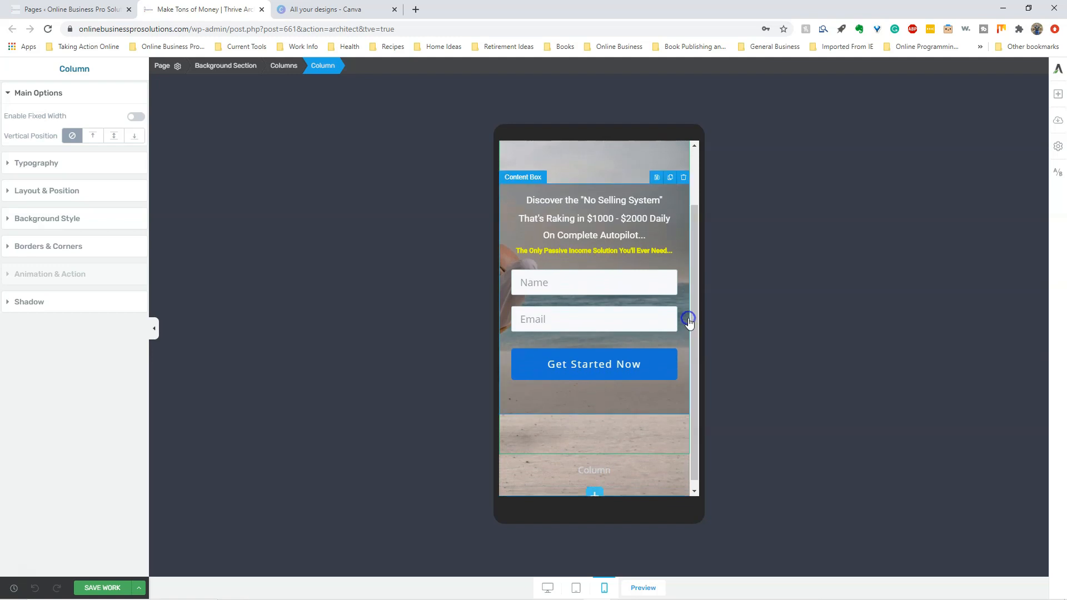
left_click(525, 201)
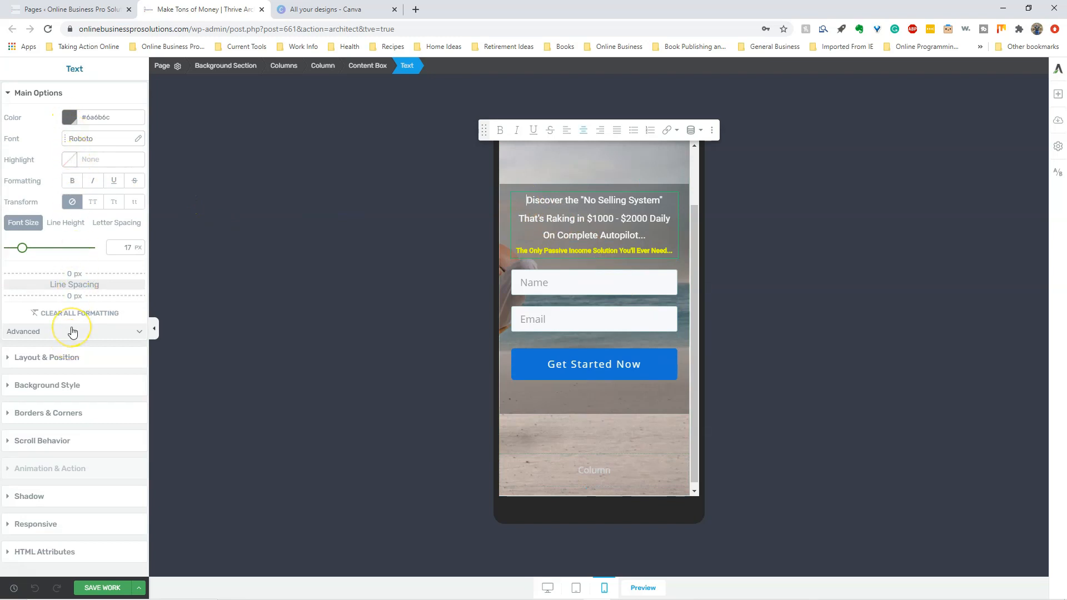
left_click(571, 283)
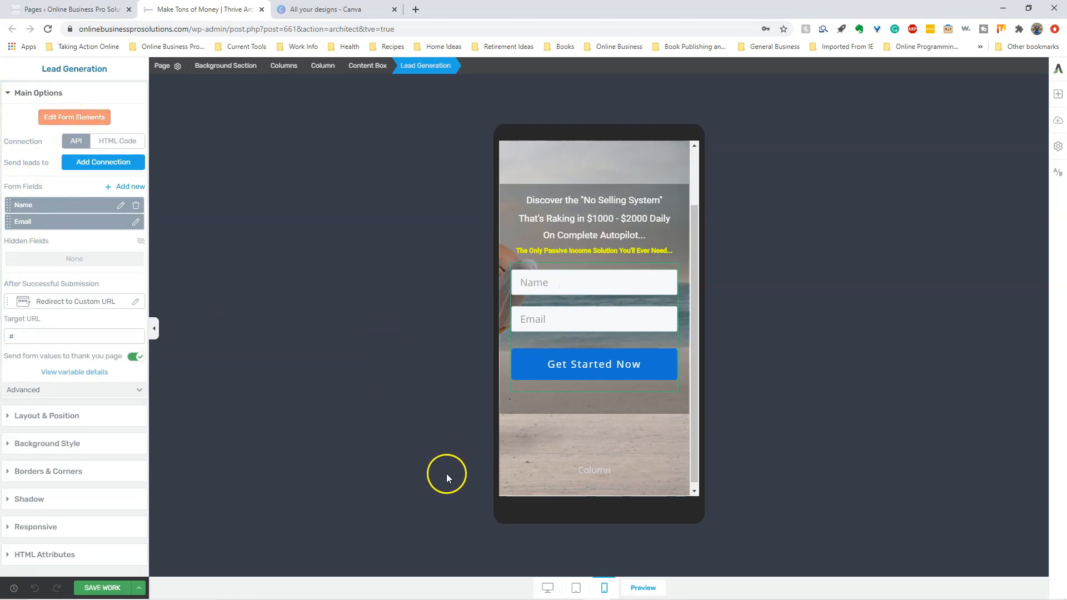
left_click(93, 592)
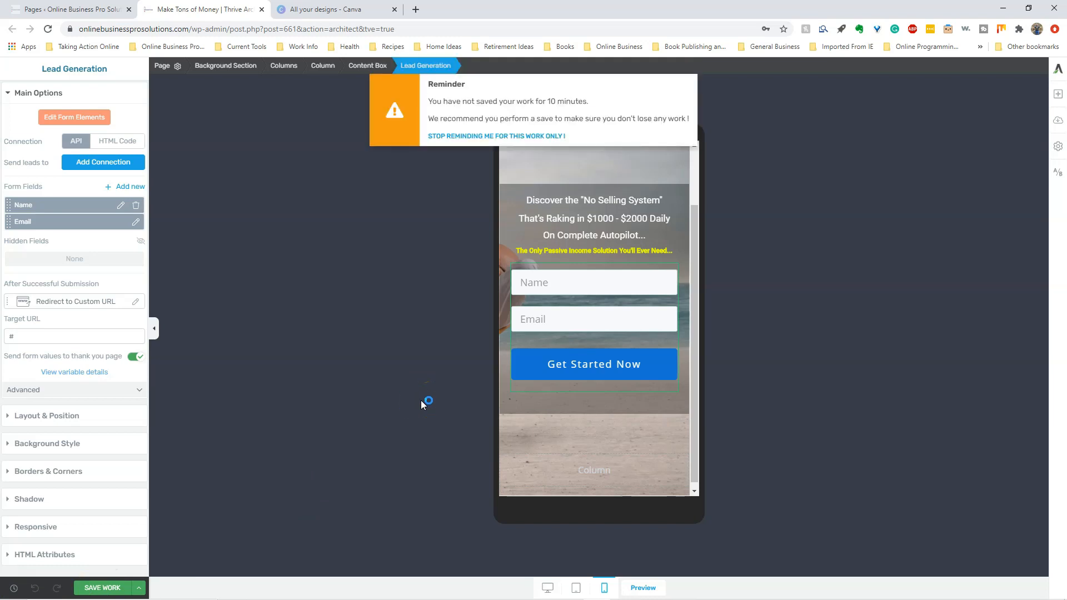
left_click(96, 587)
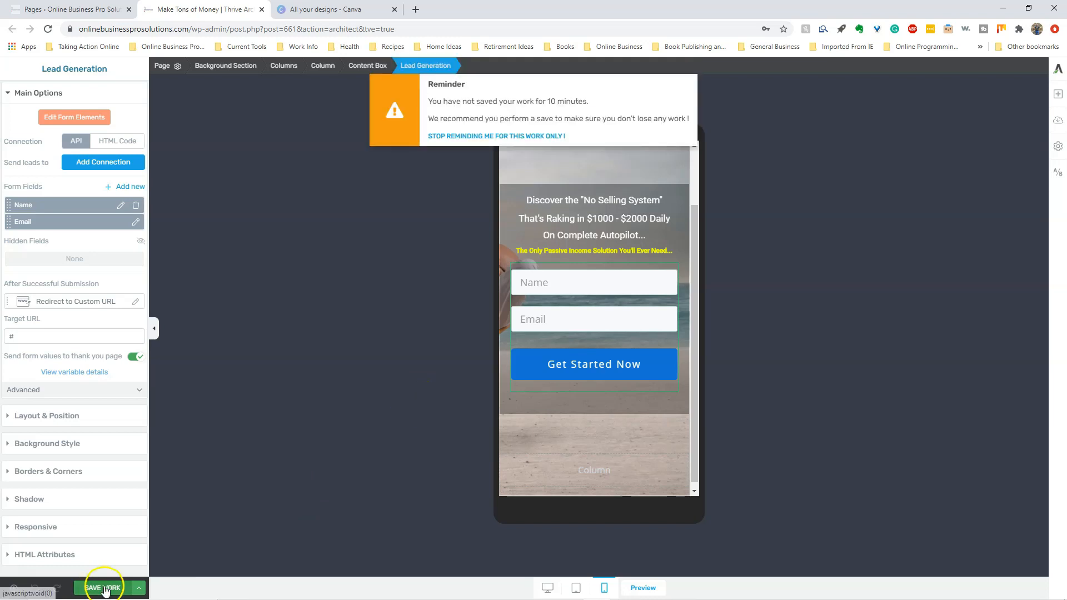